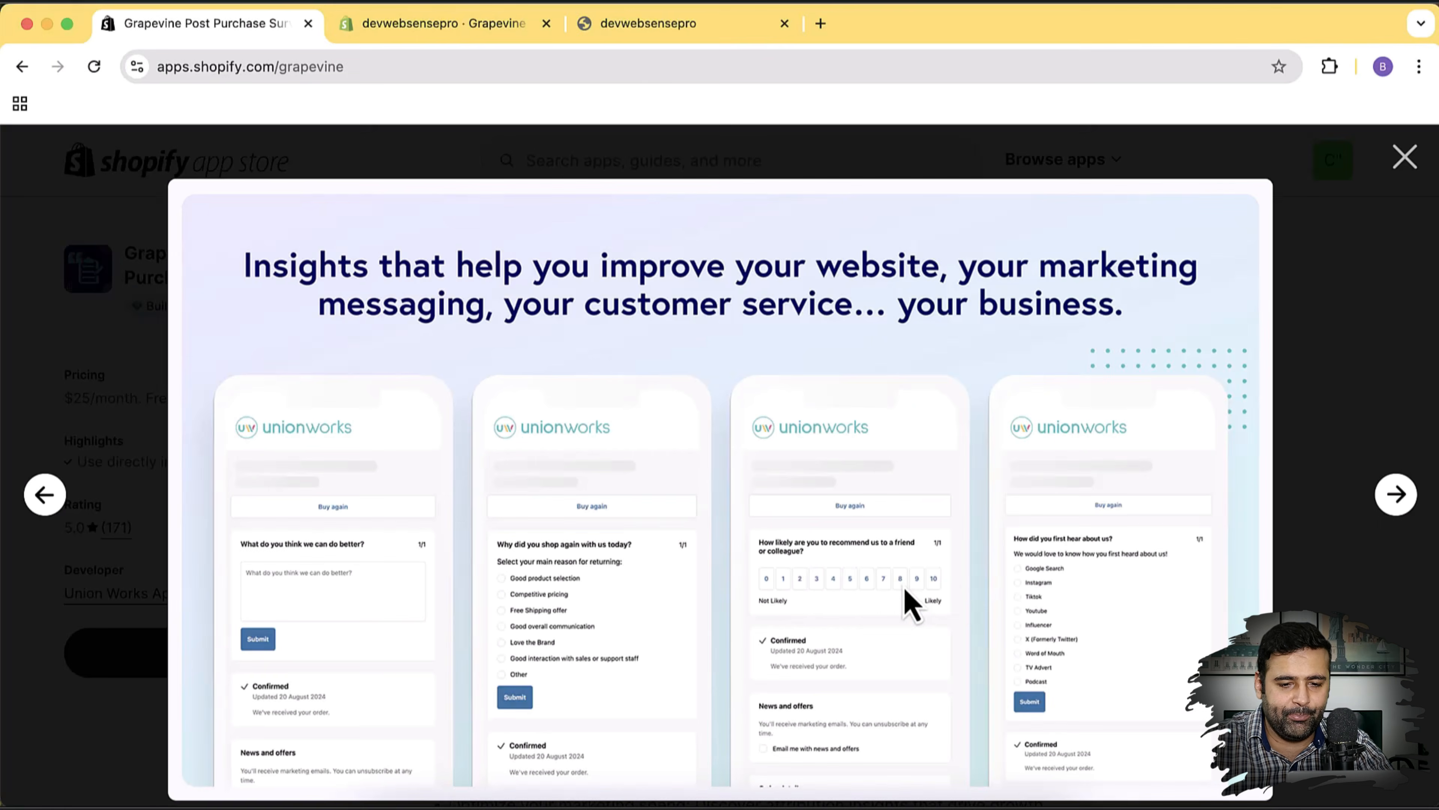
- View the next image in the Grapevine listing gallery, close the gallery, and switch to the store's Grapevine Surveys dashboard
left_click(1388, 499)
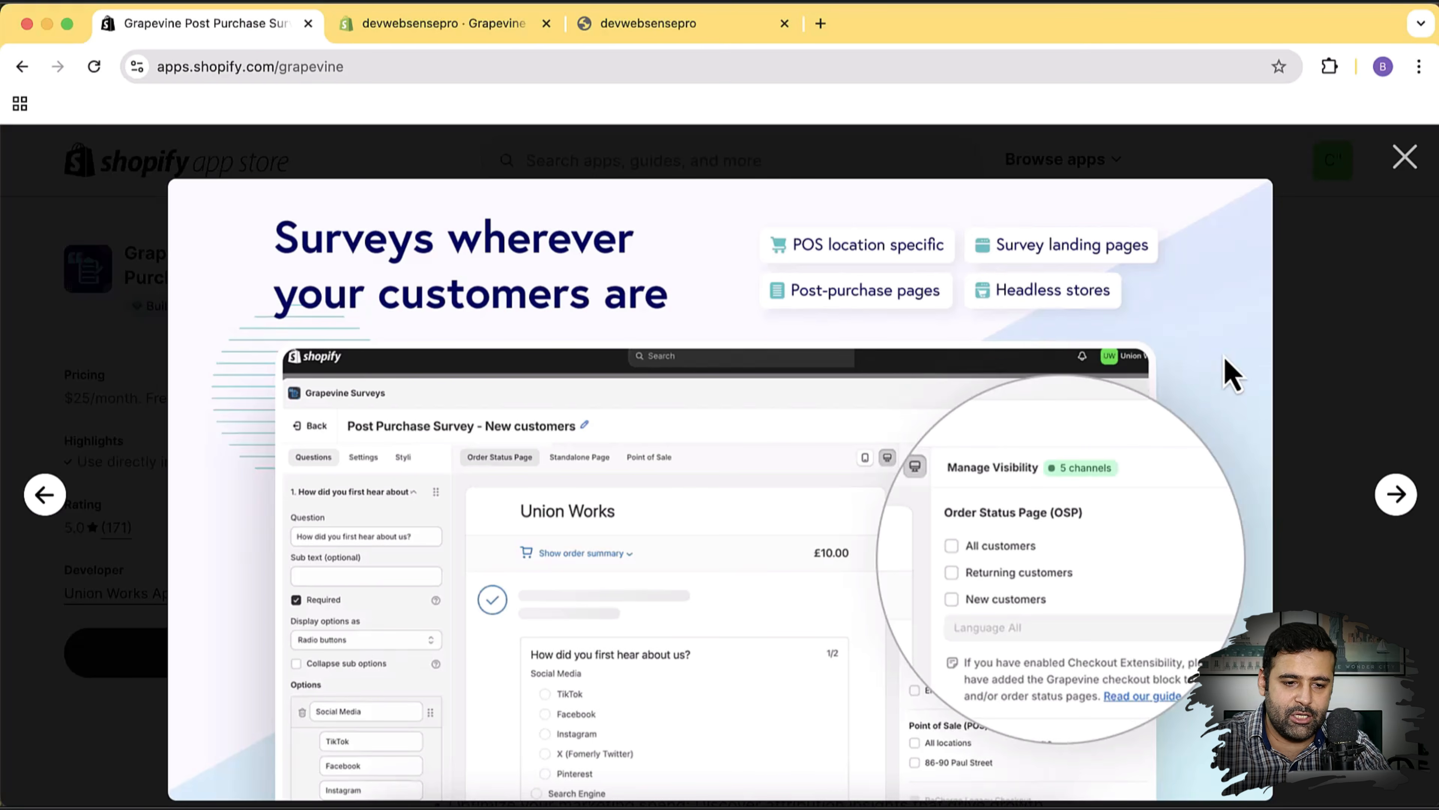
left_click(1404, 160)
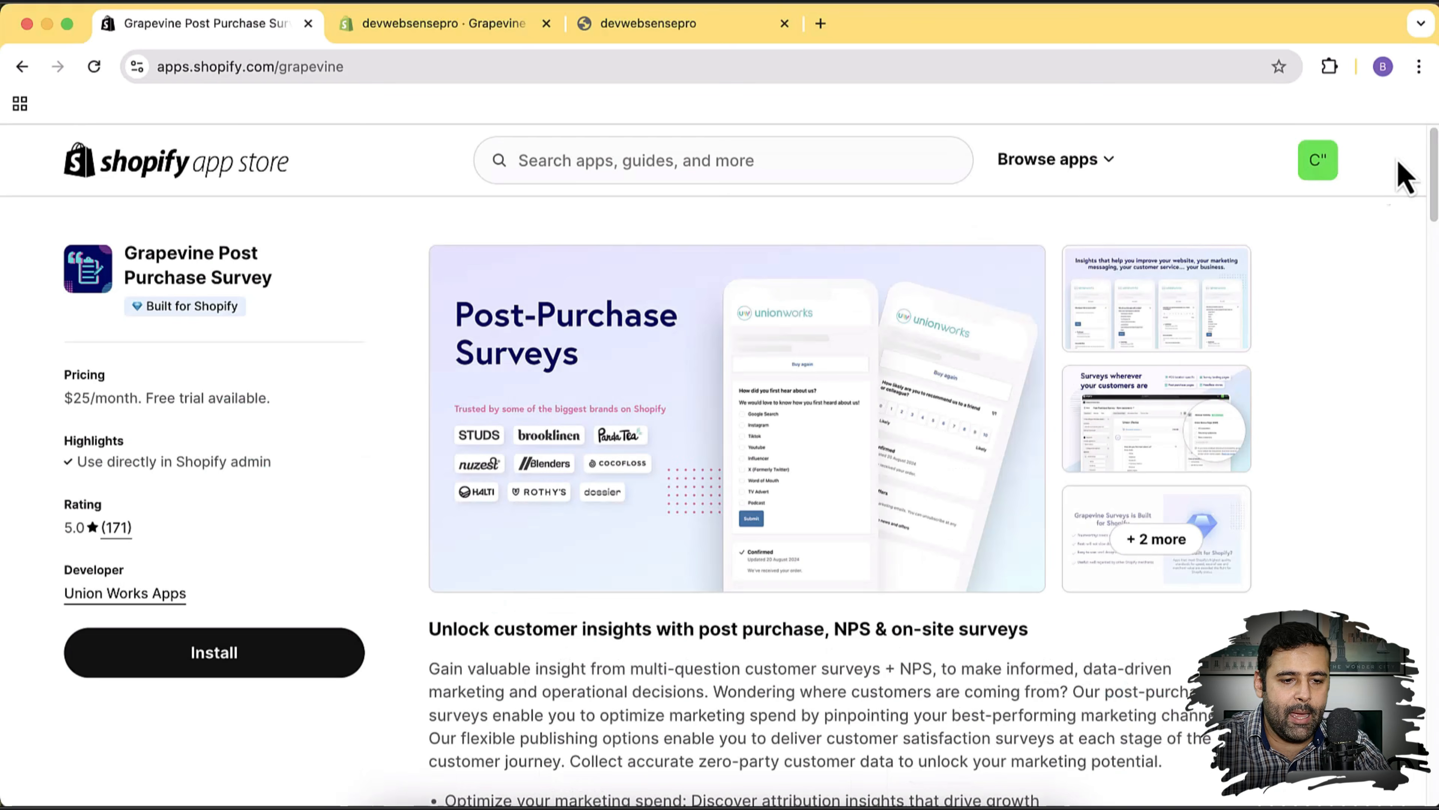
left_click(456, 25)
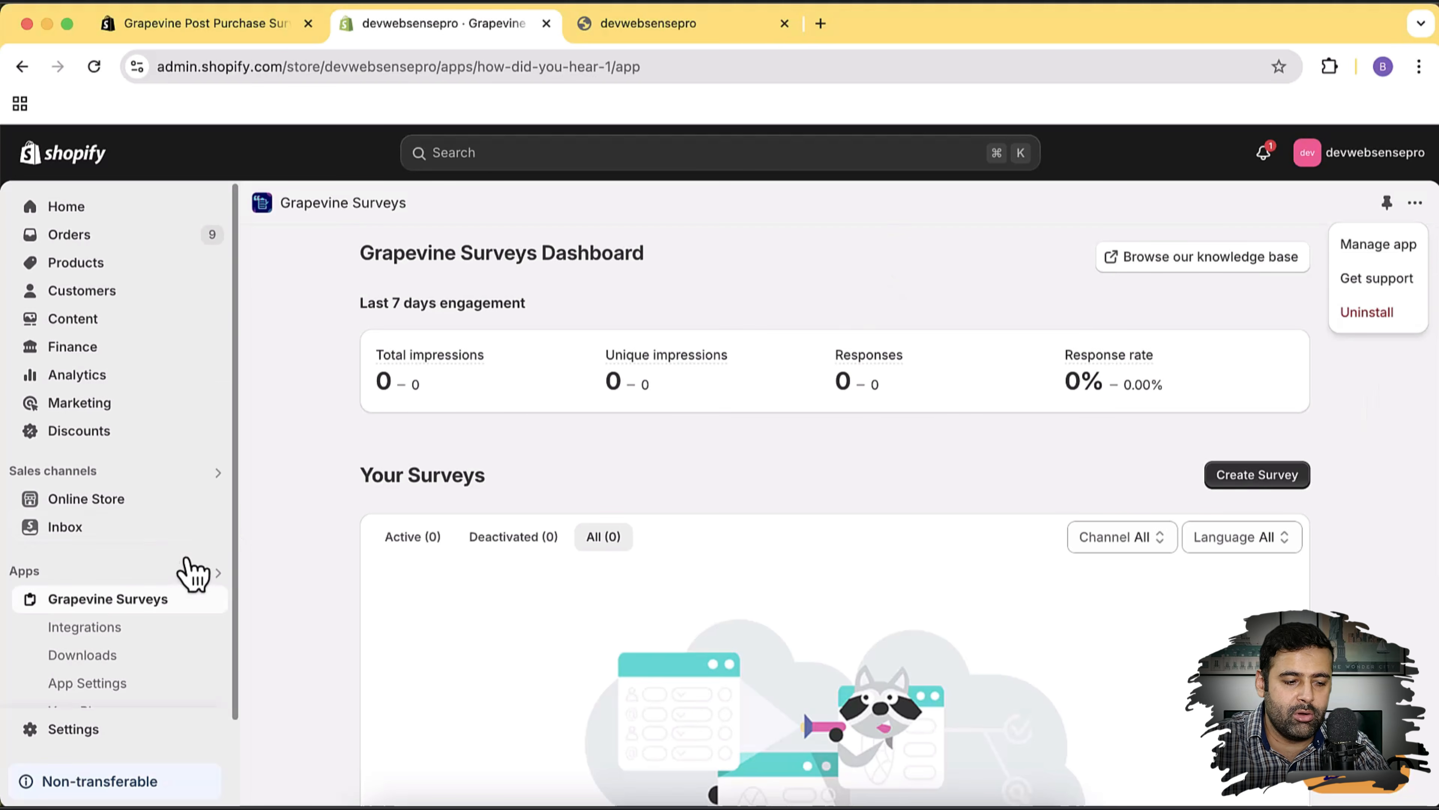
- Review the Downloads page of Grapevine Surveys and examine the full list of available integrations
scroll(187, 606, "down", 3)
left_click(106, 567)
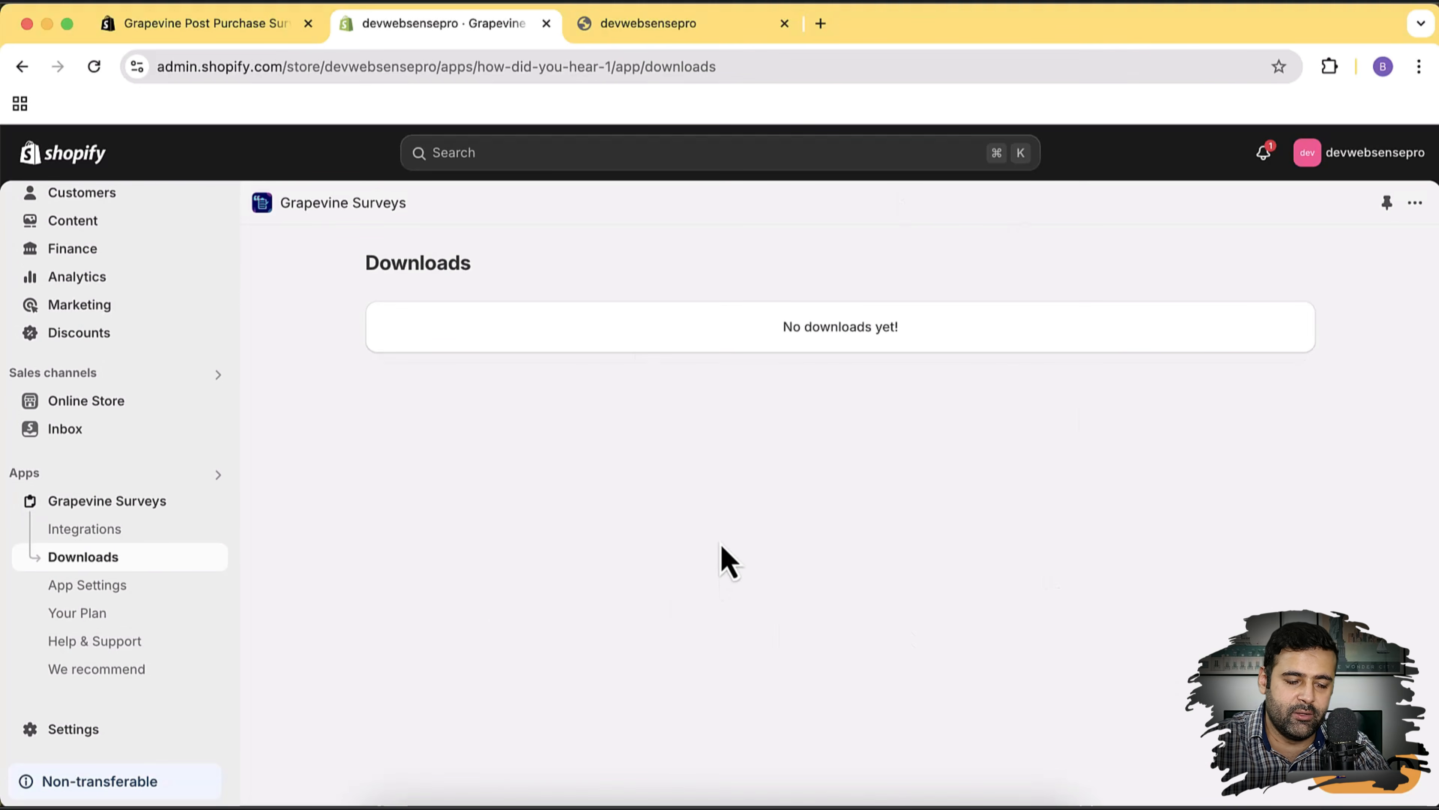
left_click(138, 532)
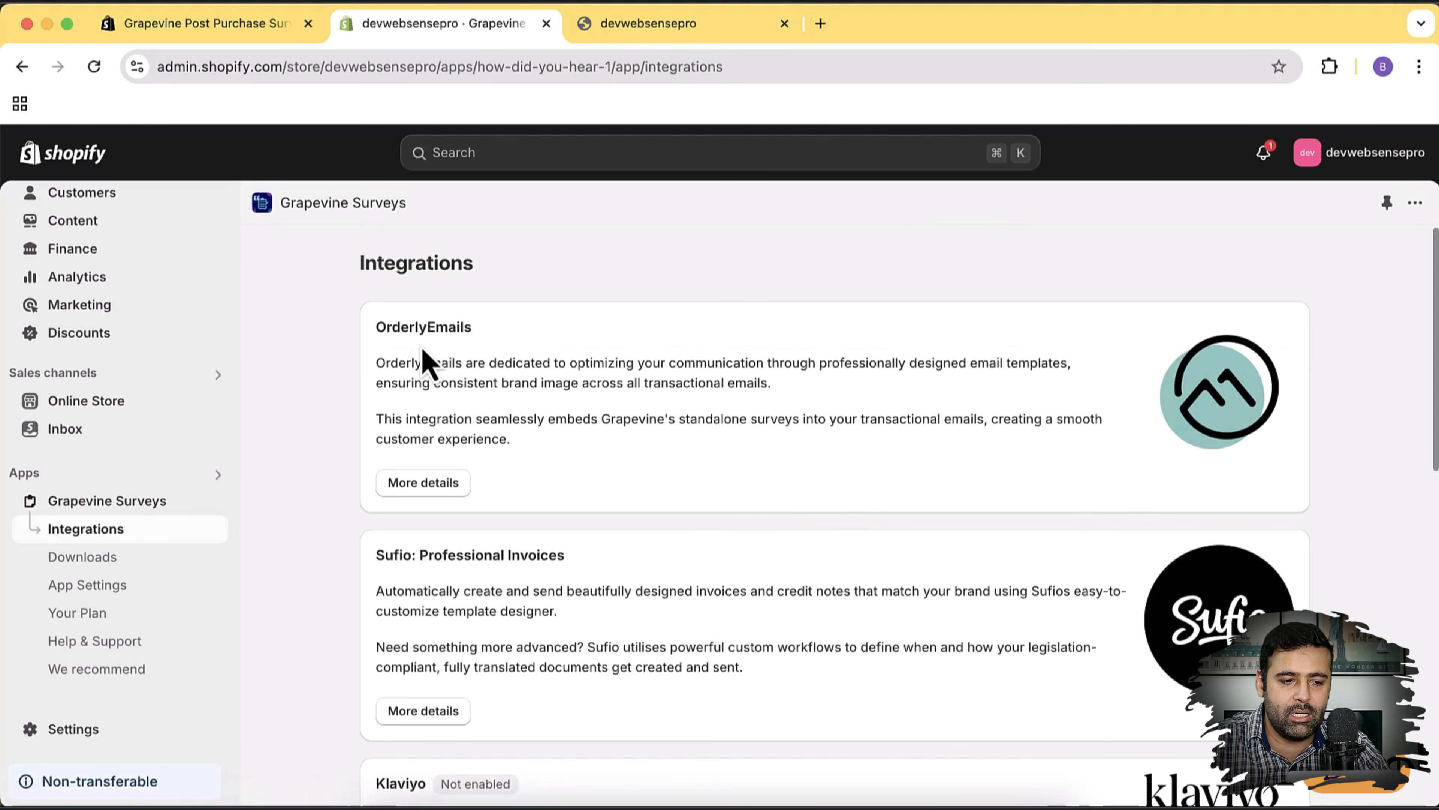
scroll(777, 325, "down", 5)
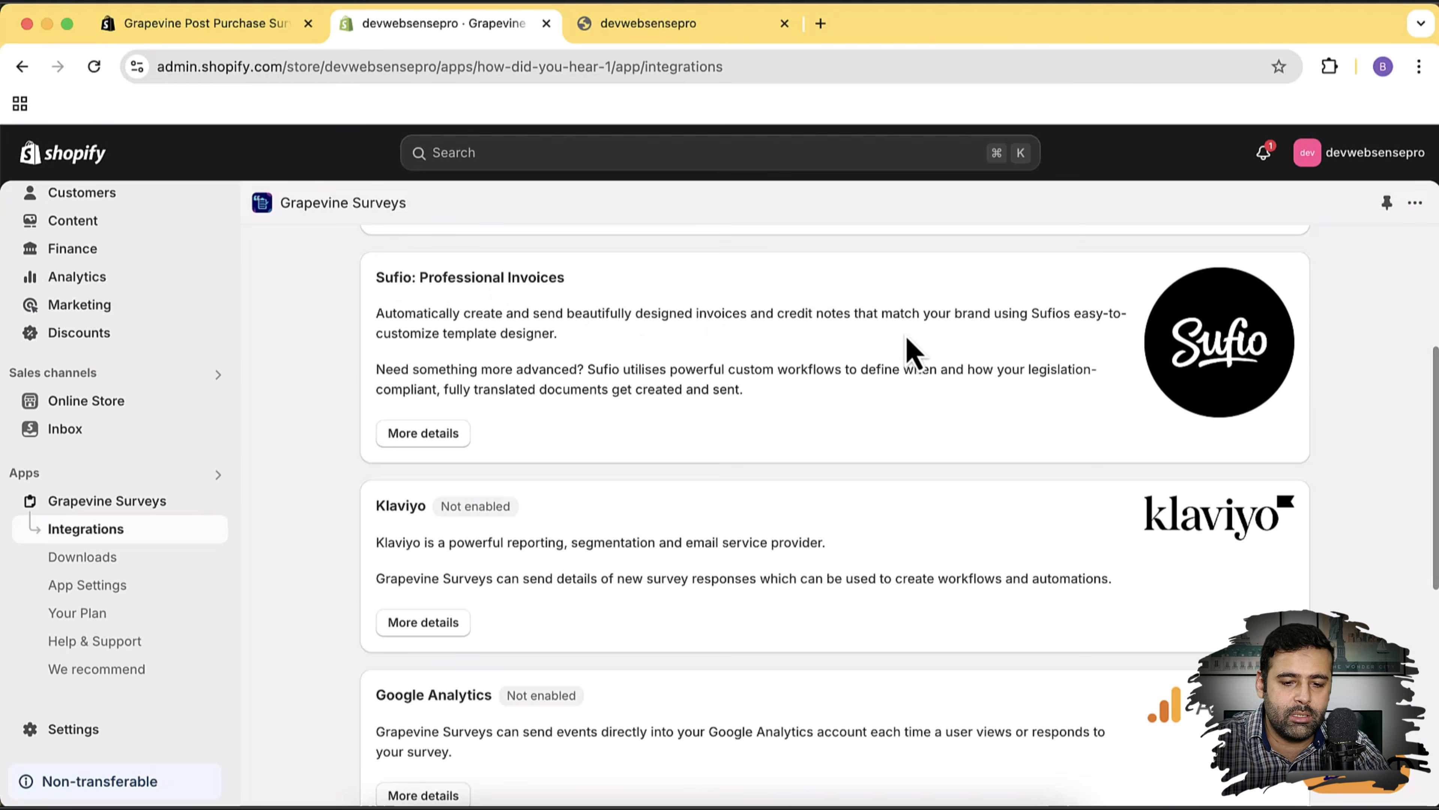
scroll(909, 353, "down", 2)
scroll(821, 369, "down", 1)
scroll(510, 439, "down", 3)
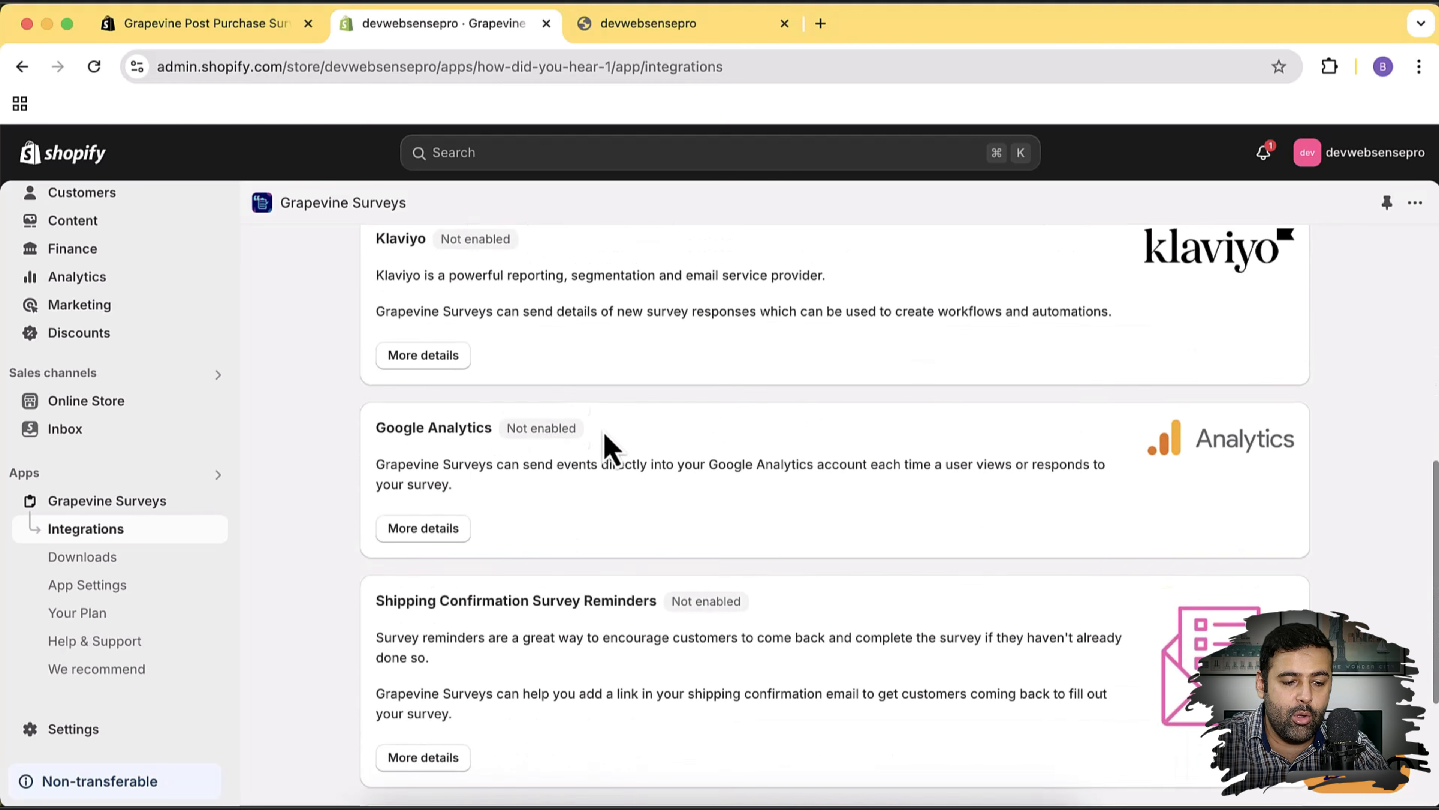
scroll(765, 422, "down", 1)
scroll(567, 448, "down", 4)
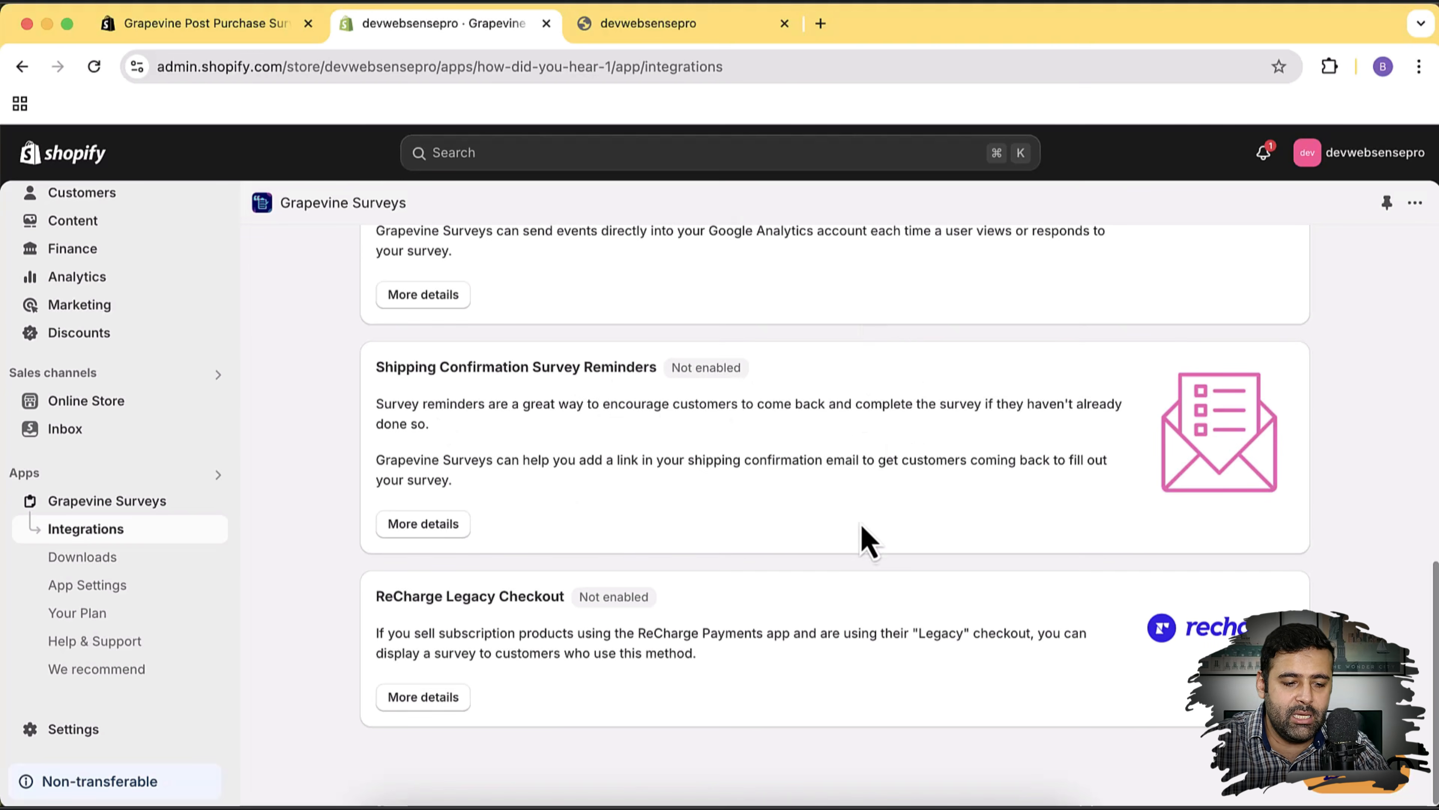
scroll(861, 539, "up", 12)
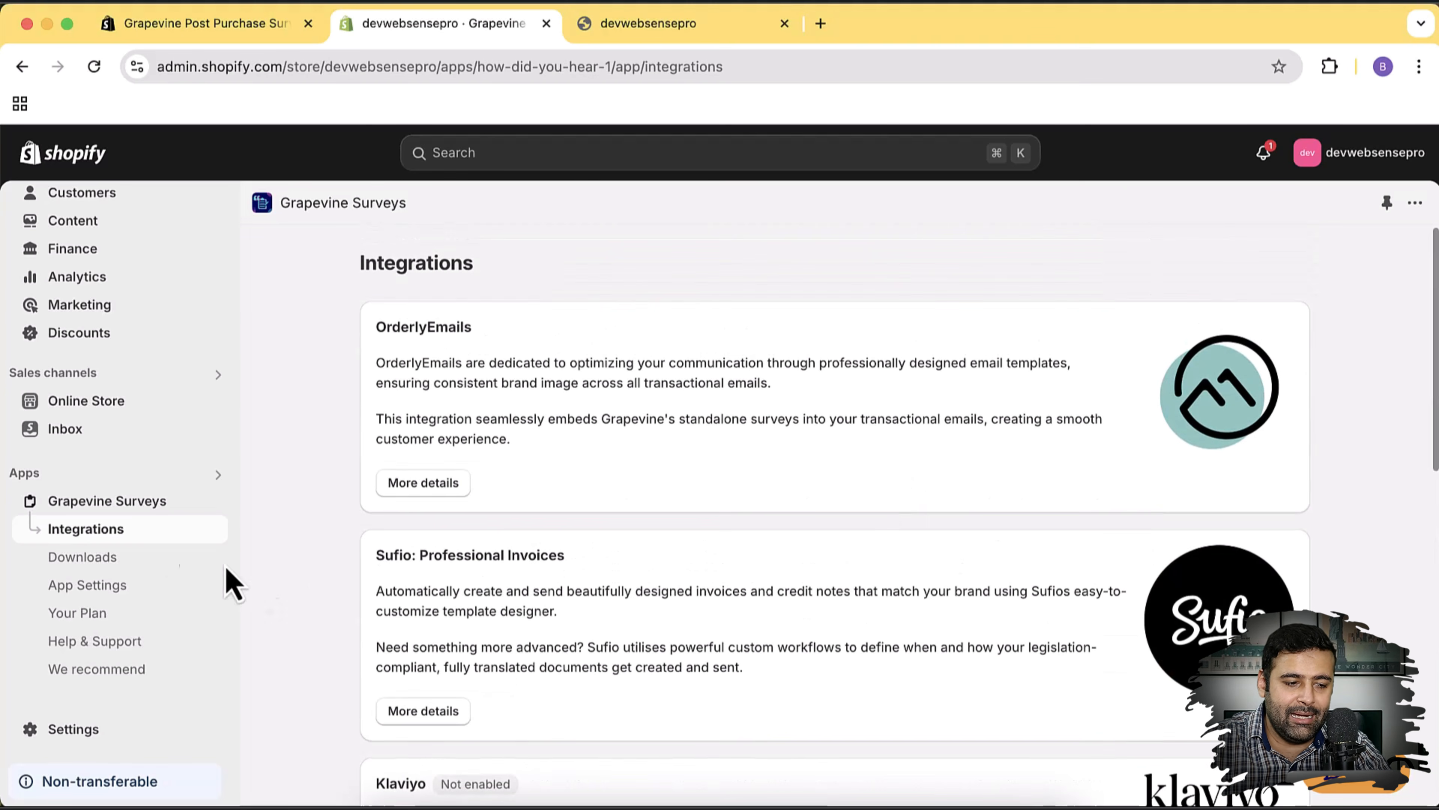
- Create a new survey from the Grapevine Surveys dashboard and start it with a Fixed response question
left_click(148, 506)
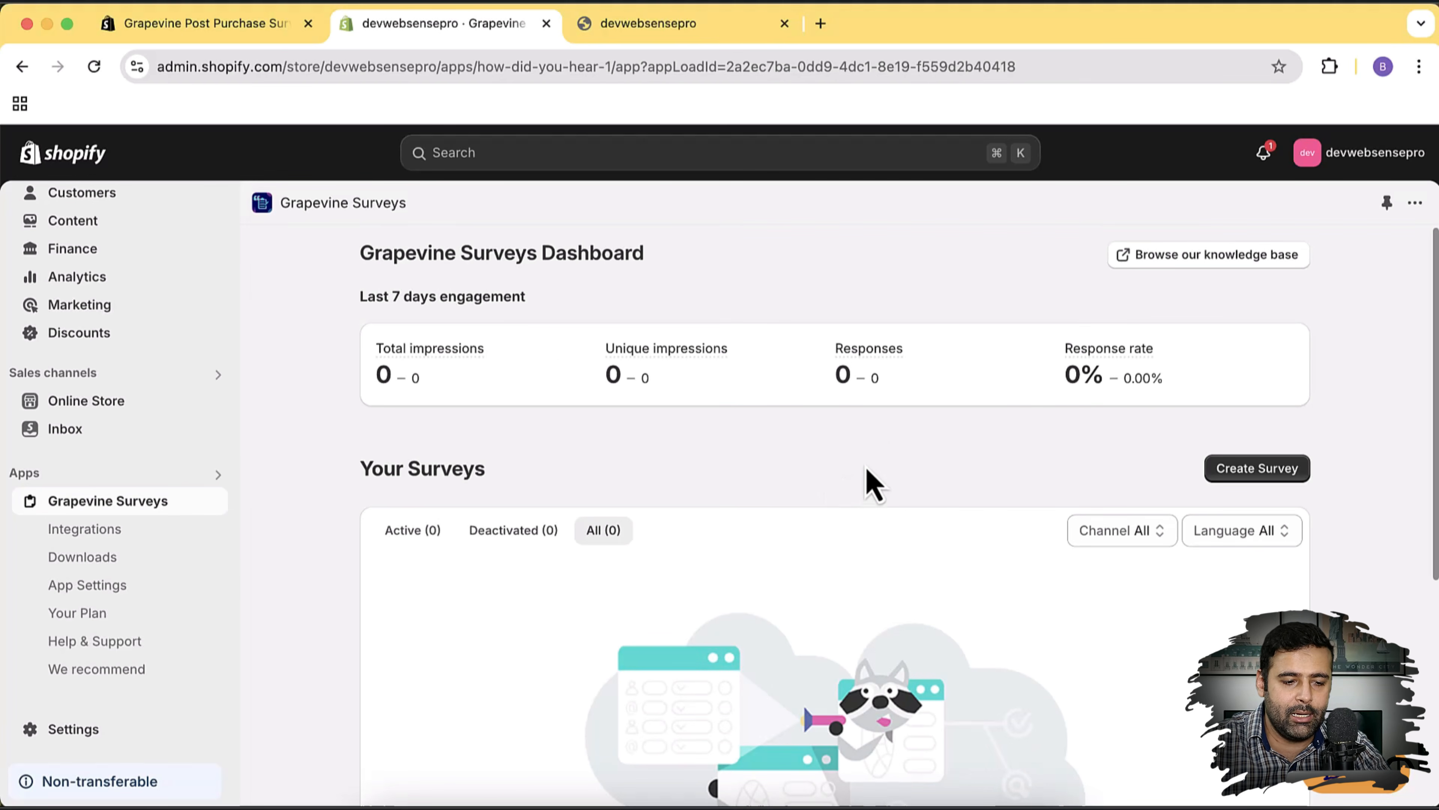
left_click(1253, 488)
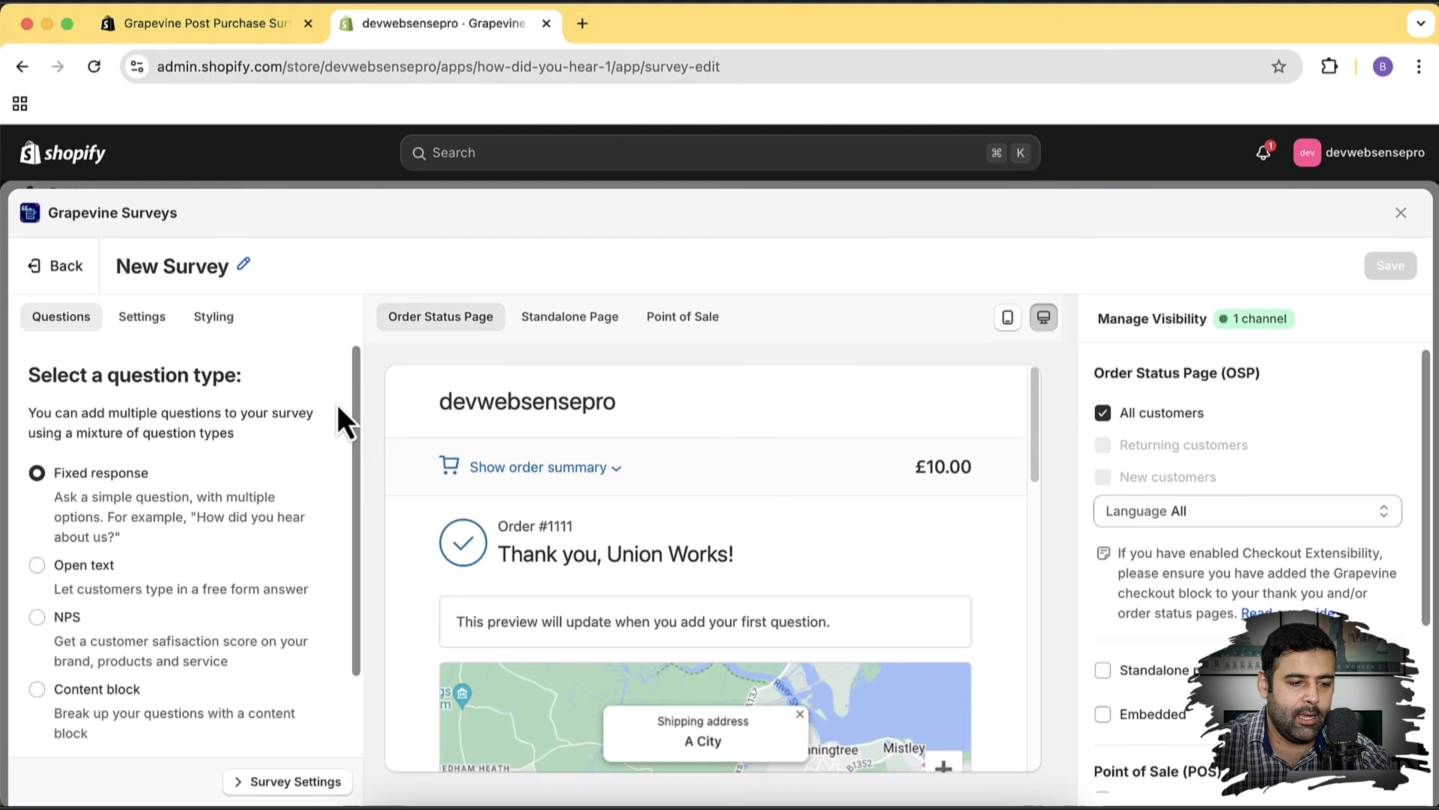
scroll(337, 464, "down", 3)
scroll(255, 535, "up", 3)
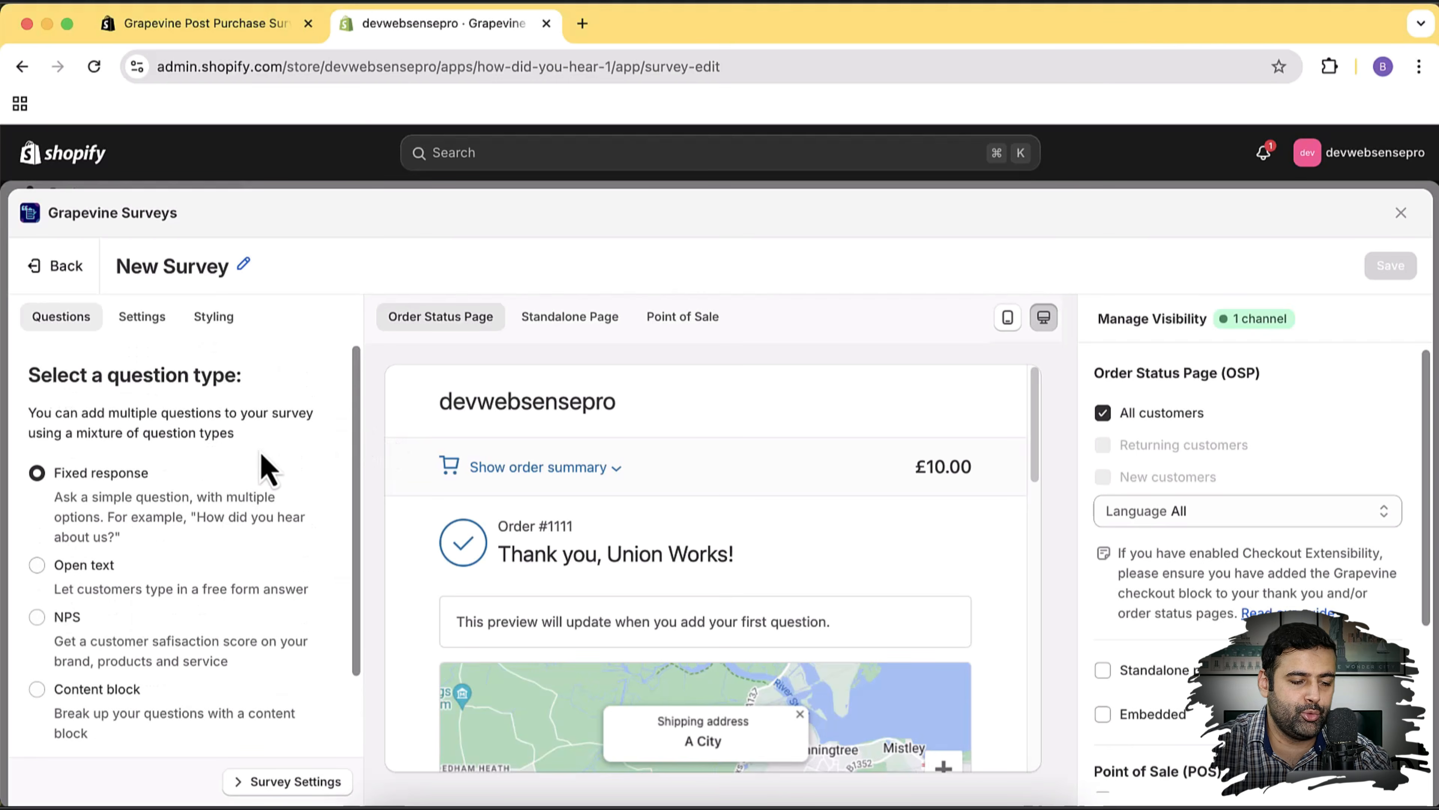
scroll(312, 482, "down", 2)
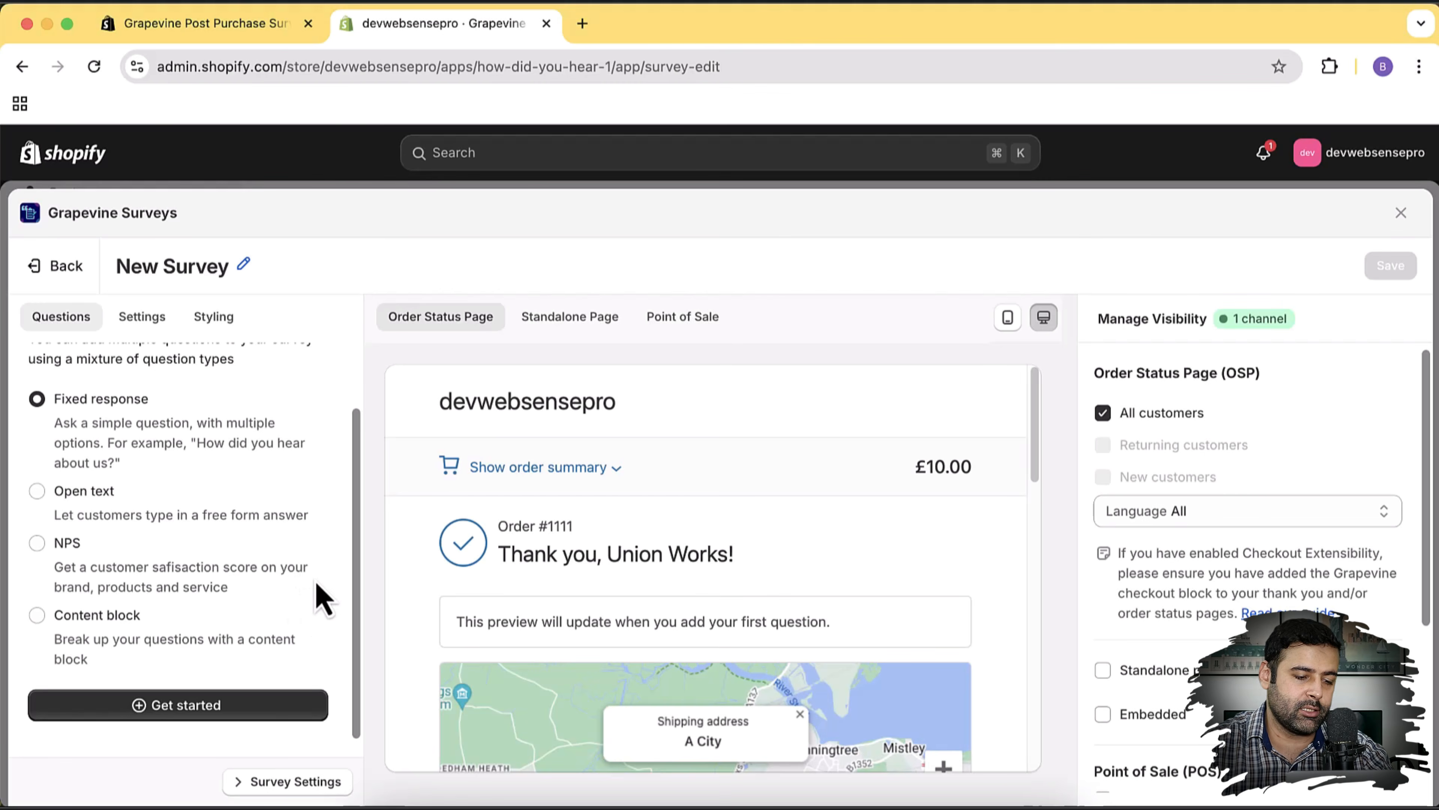
scroll(267, 544, "up", 2)
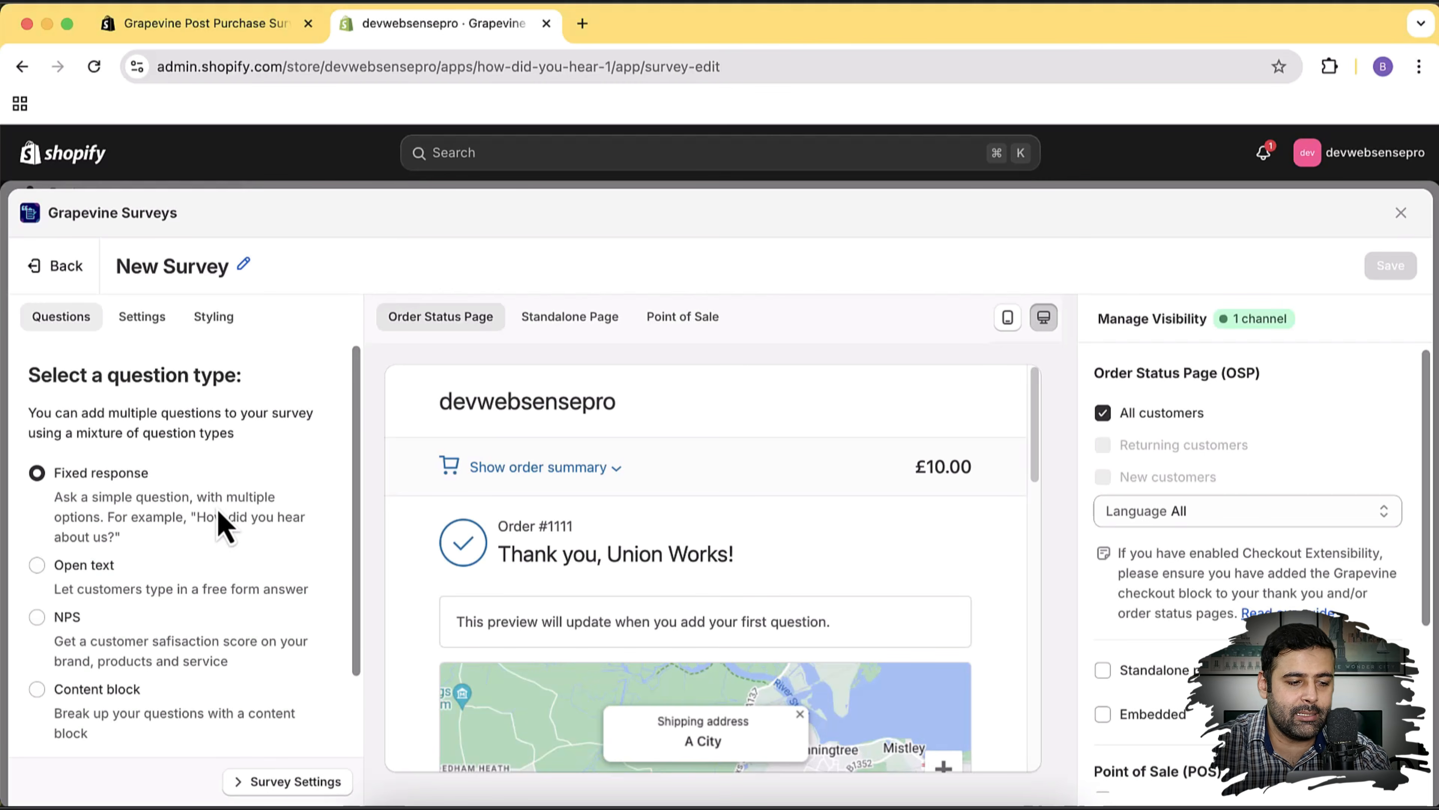
scroll(210, 494, "down", 2)
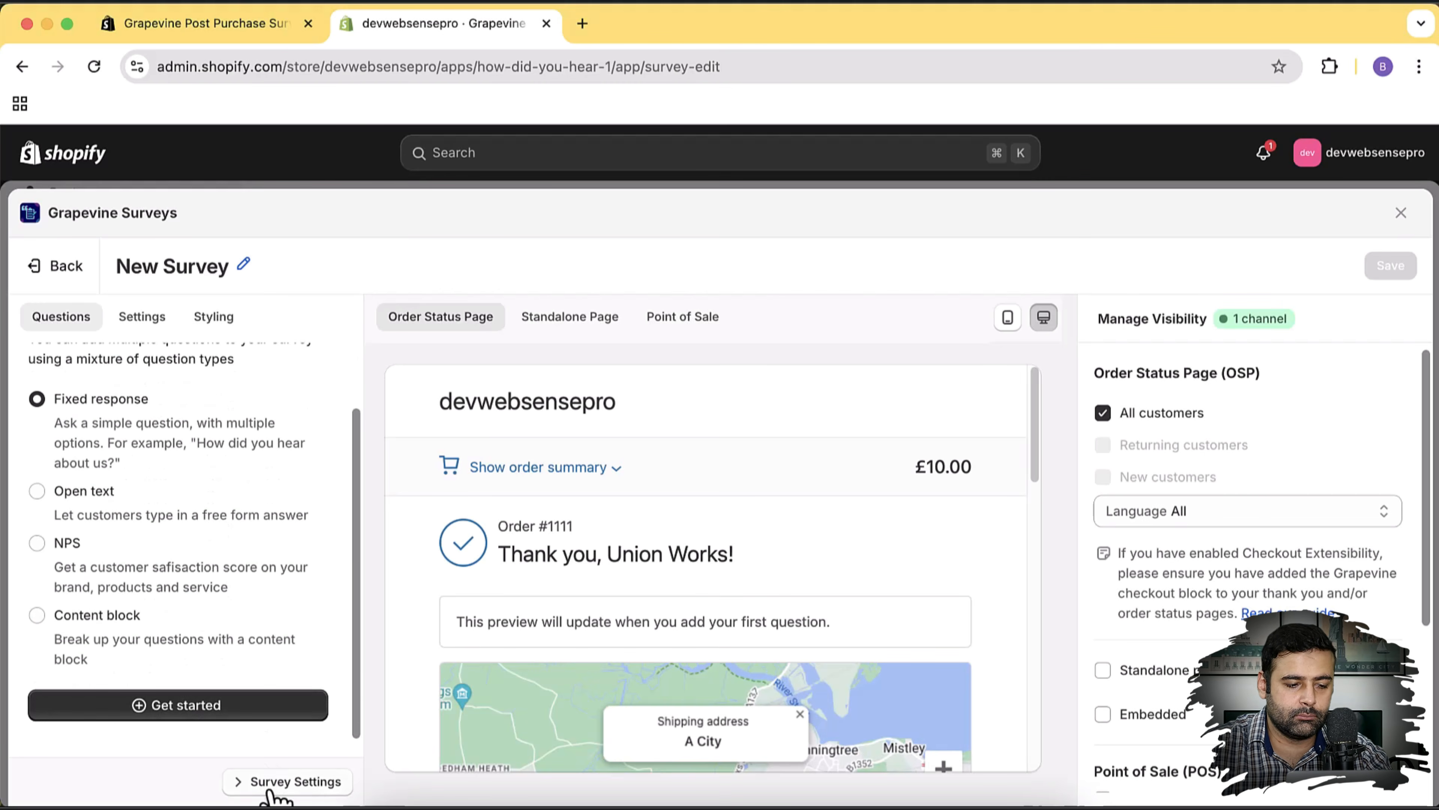
left_click(193, 715)
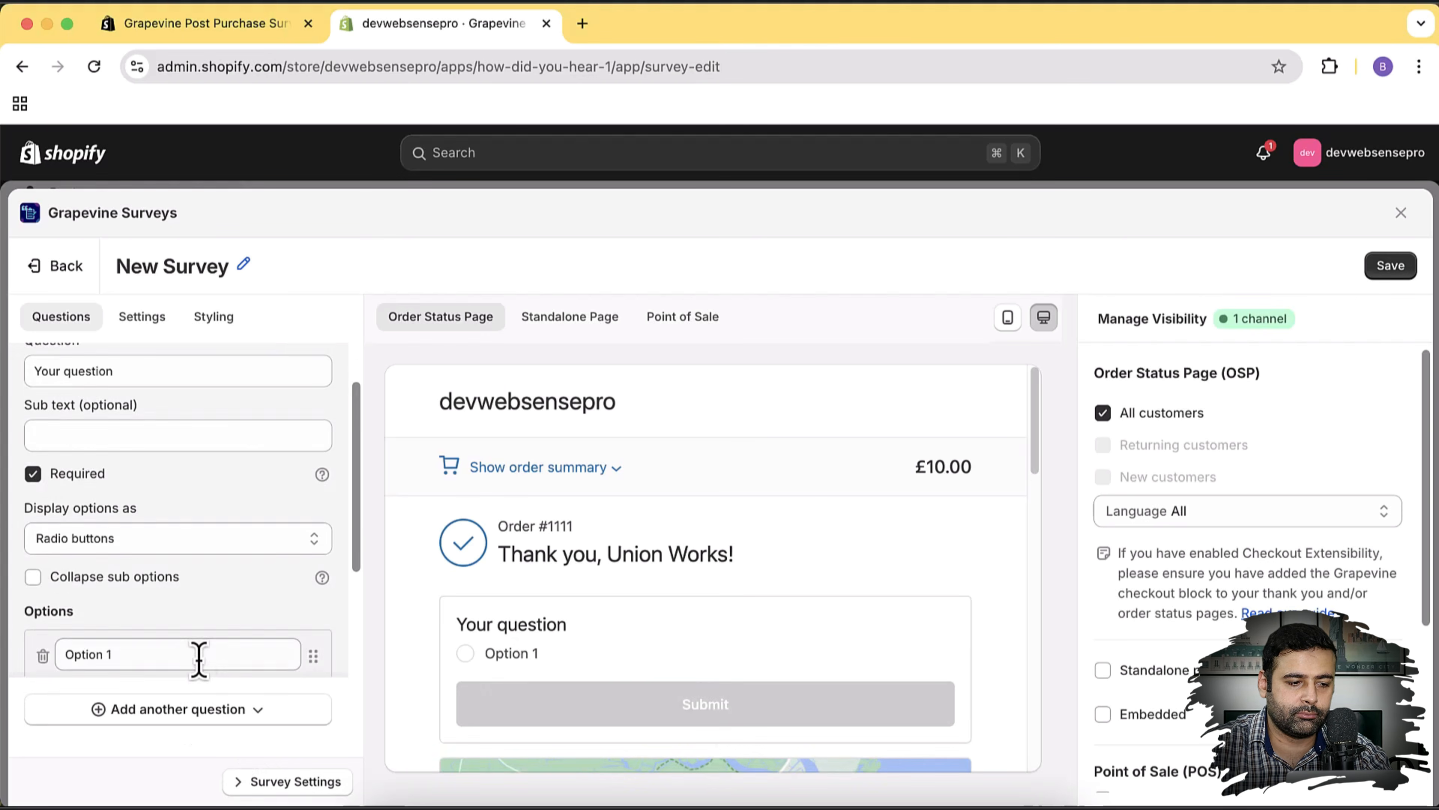
- Examine how the new question appears in the order status page preview, expanding and collapsing the order summary
scroll(270, 601, "up", 3)
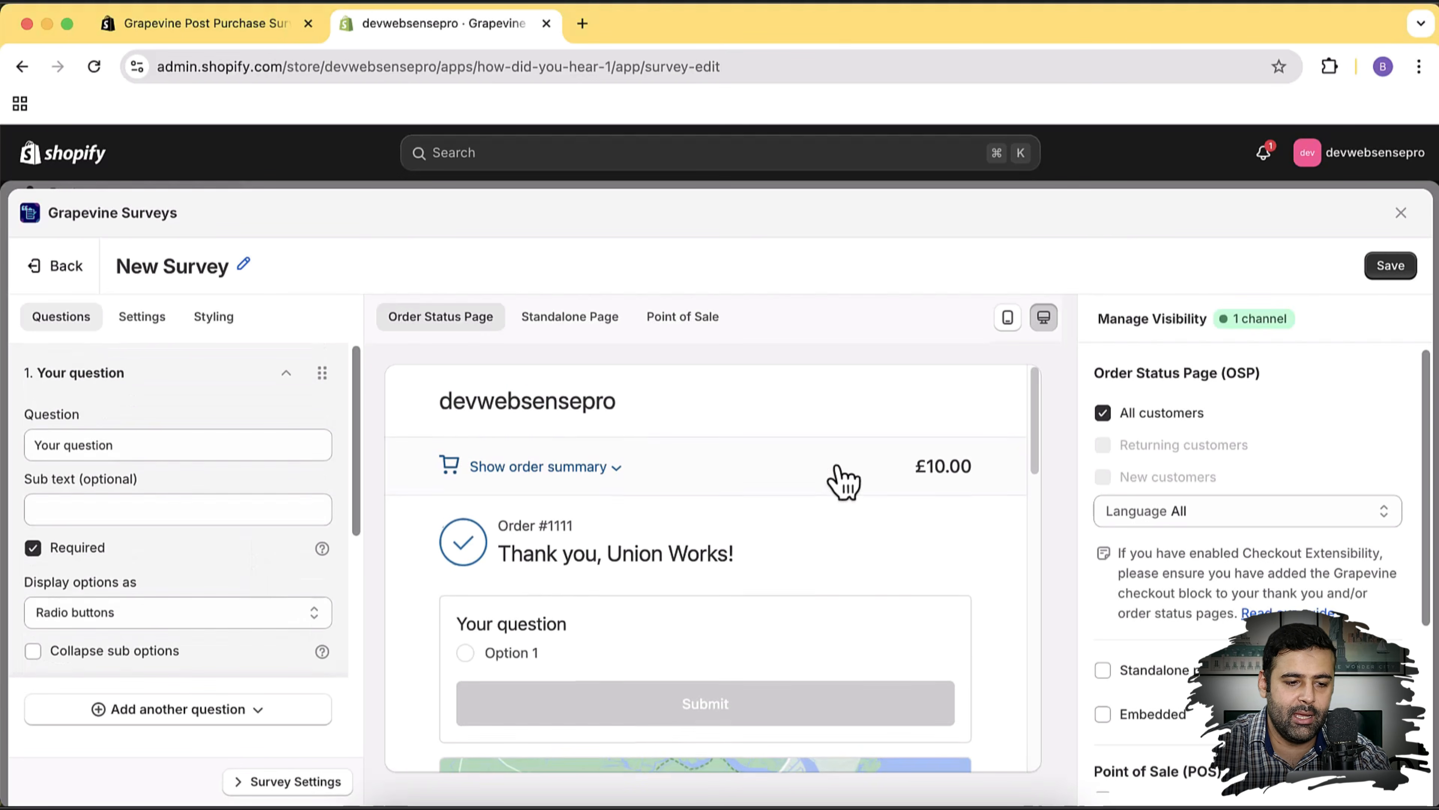
scroll(735, 421, "down", 1)
scroll(882, 542, "down", 5)
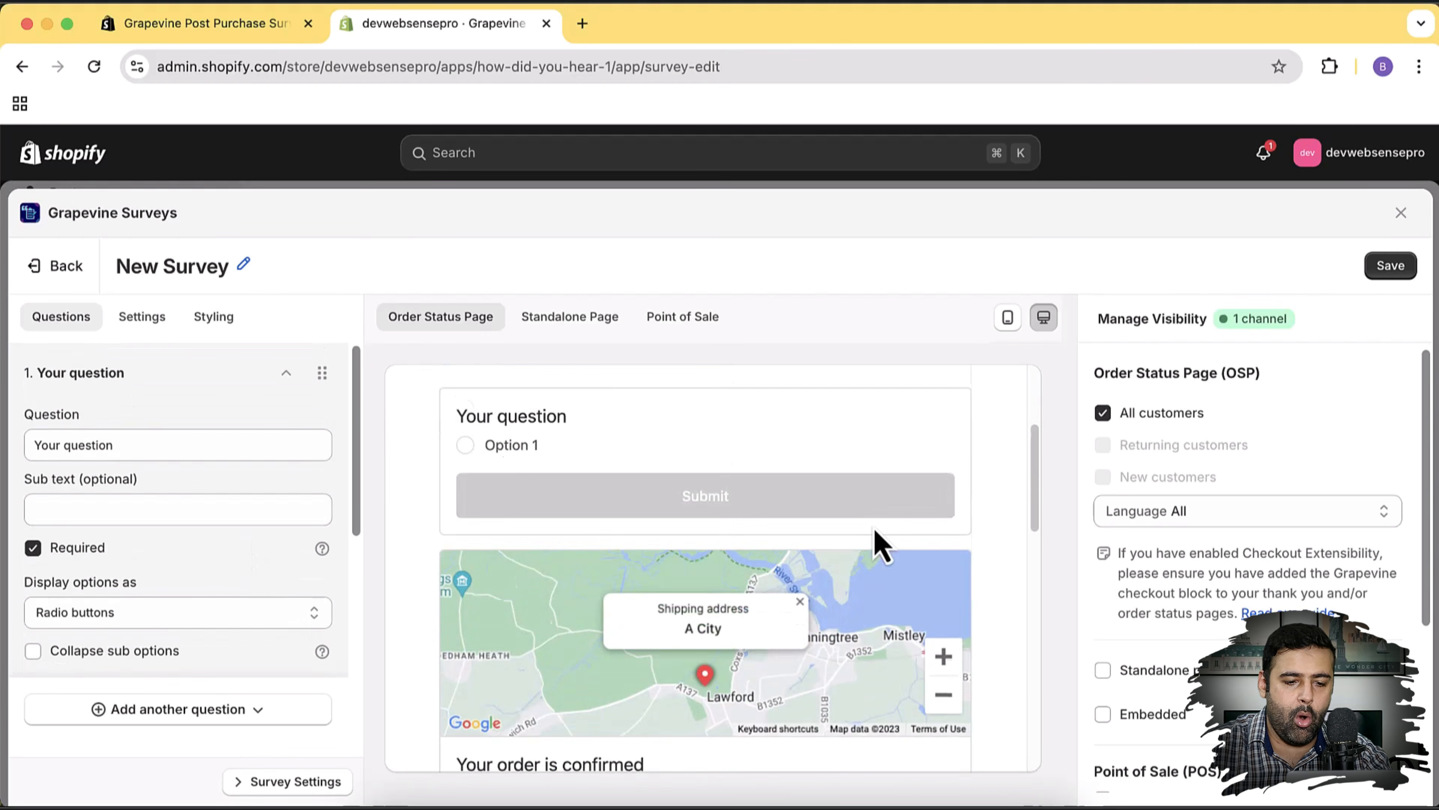
scroll(999, 585, "up", 5)
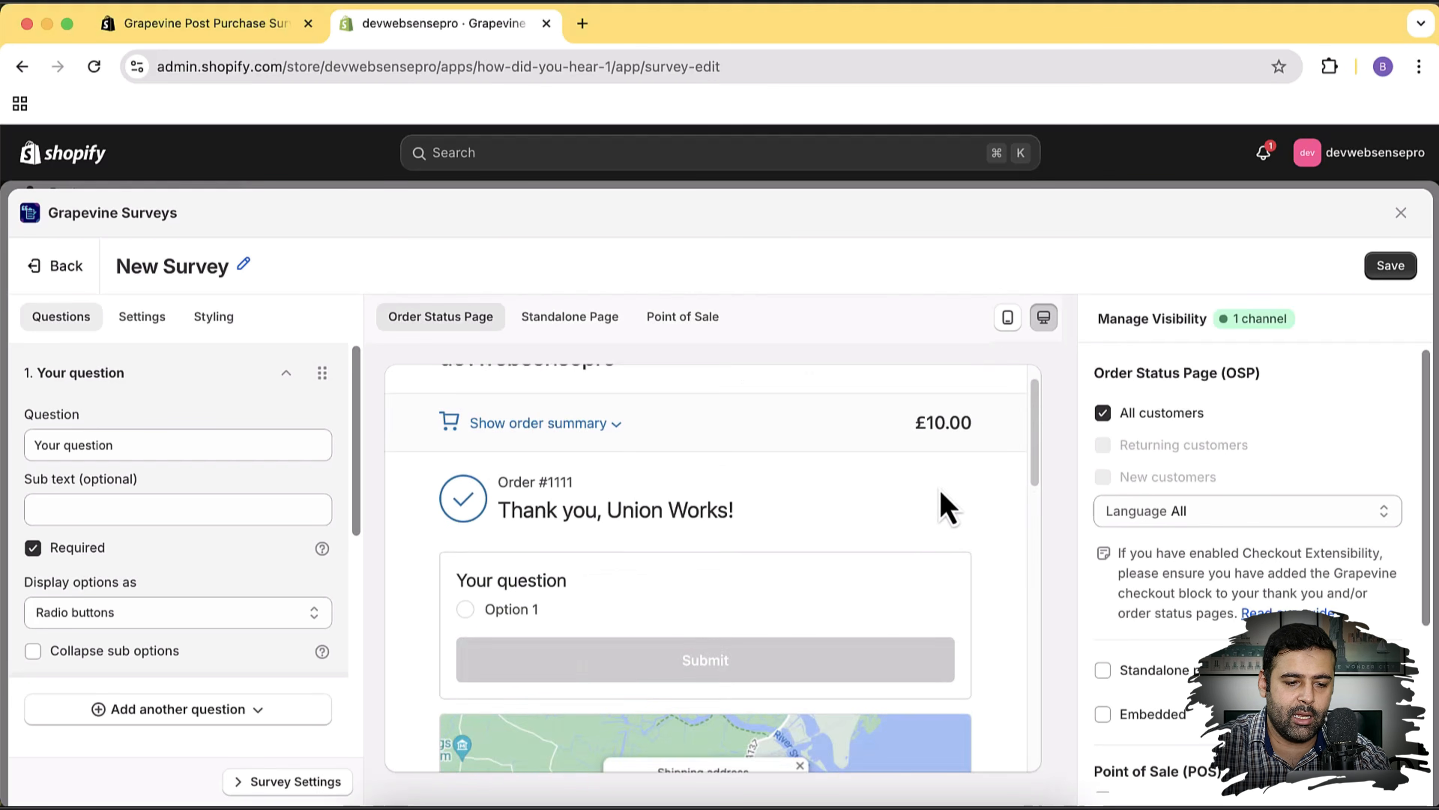
scroll(948, 506, "up", 1)
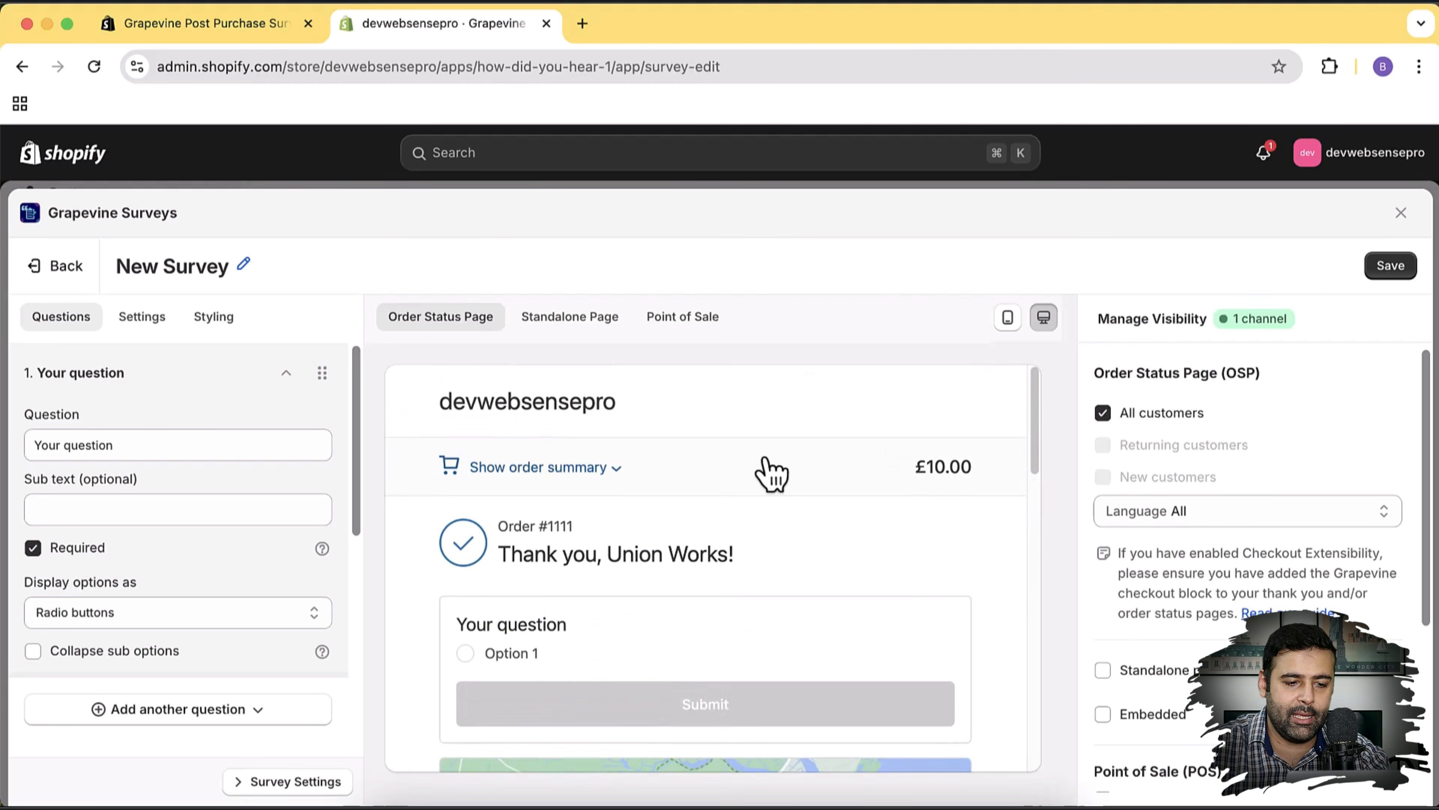
left_click(627, 469)
scroll(845, 550, "down", 5)
scroll(776, 553, "up", 5)
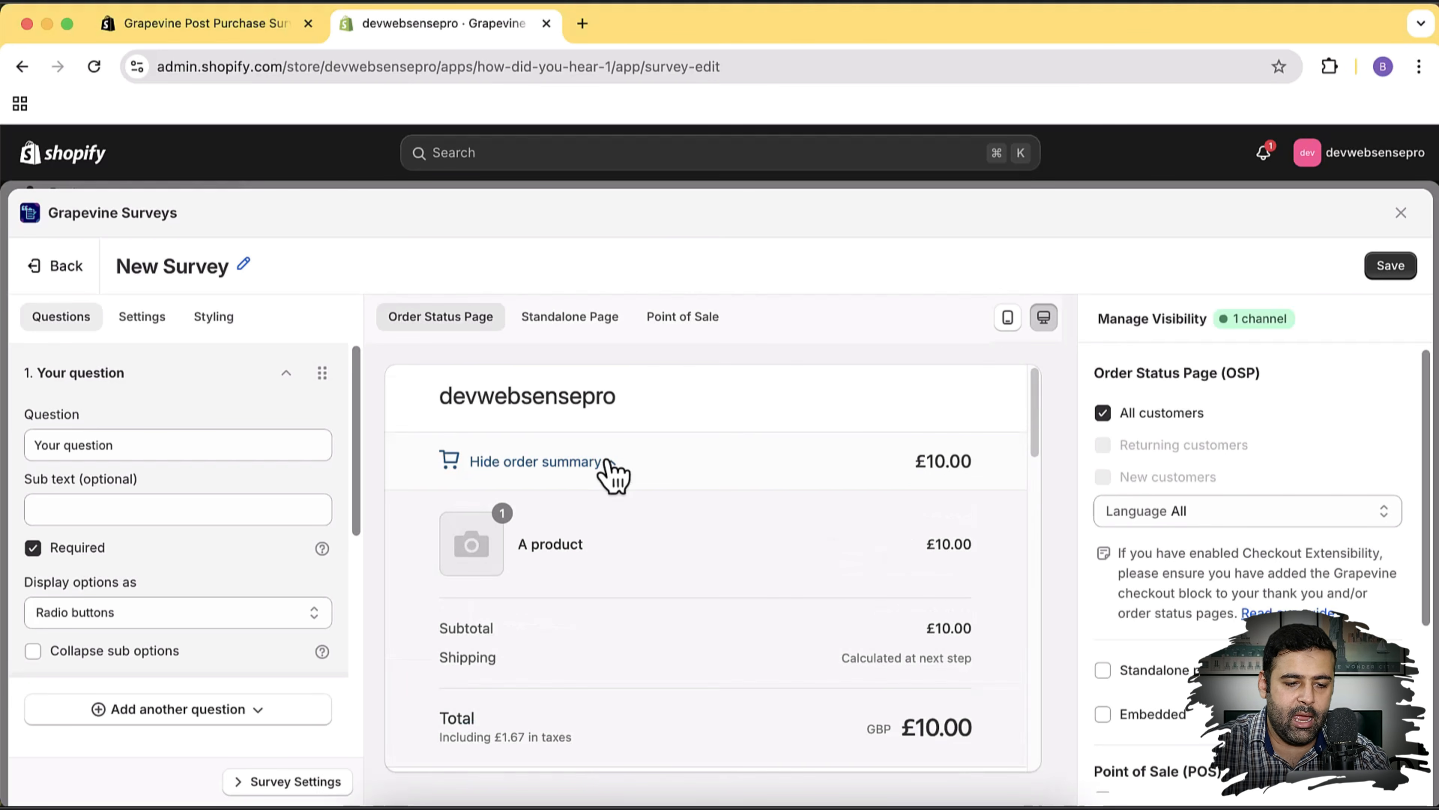
left_click(611, 470)
scroll(566, 612, "down", 1)
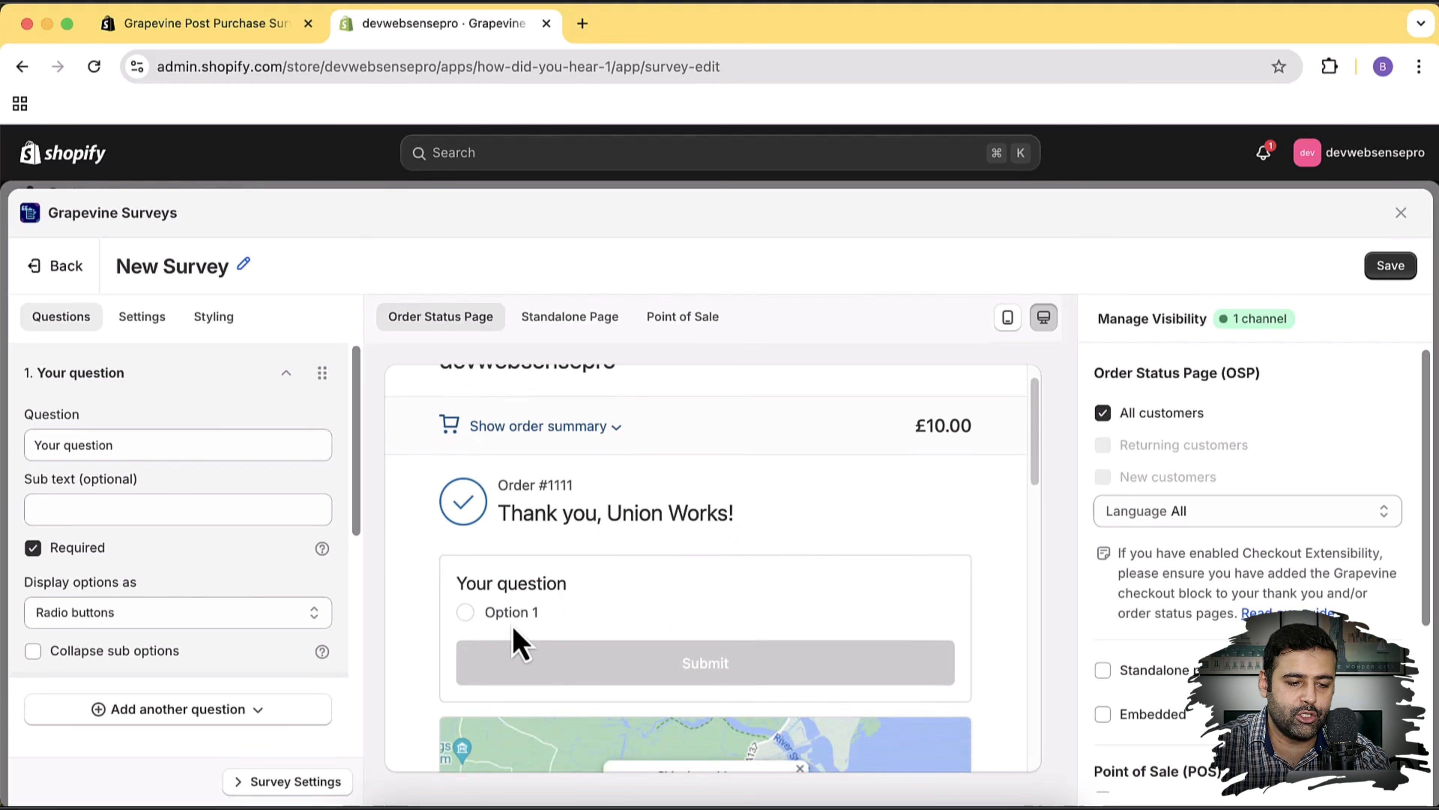
- Set the first question's text to "From where did you hear about us?"
double_click(142, 448)
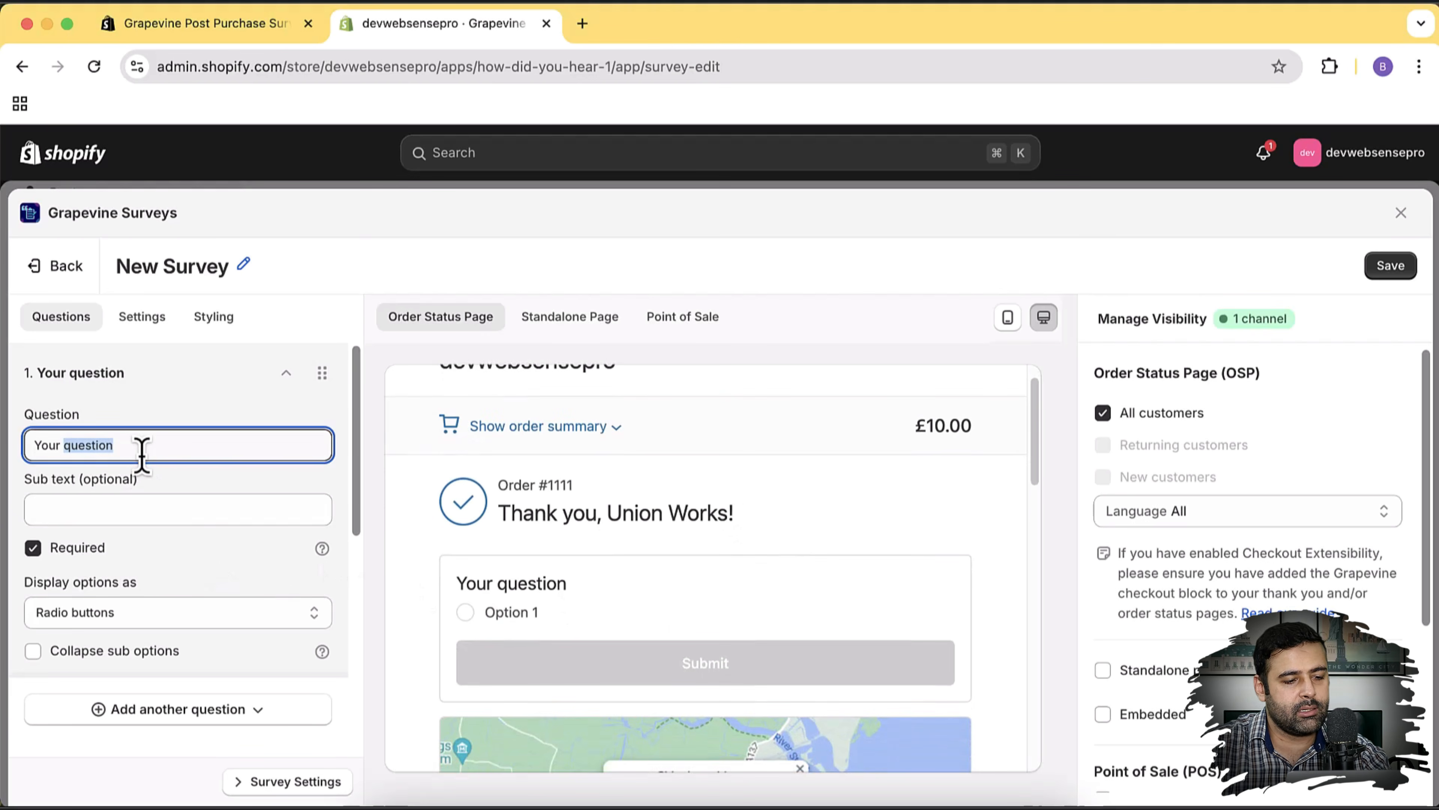
type("How likely do you recomment")
type("From ")
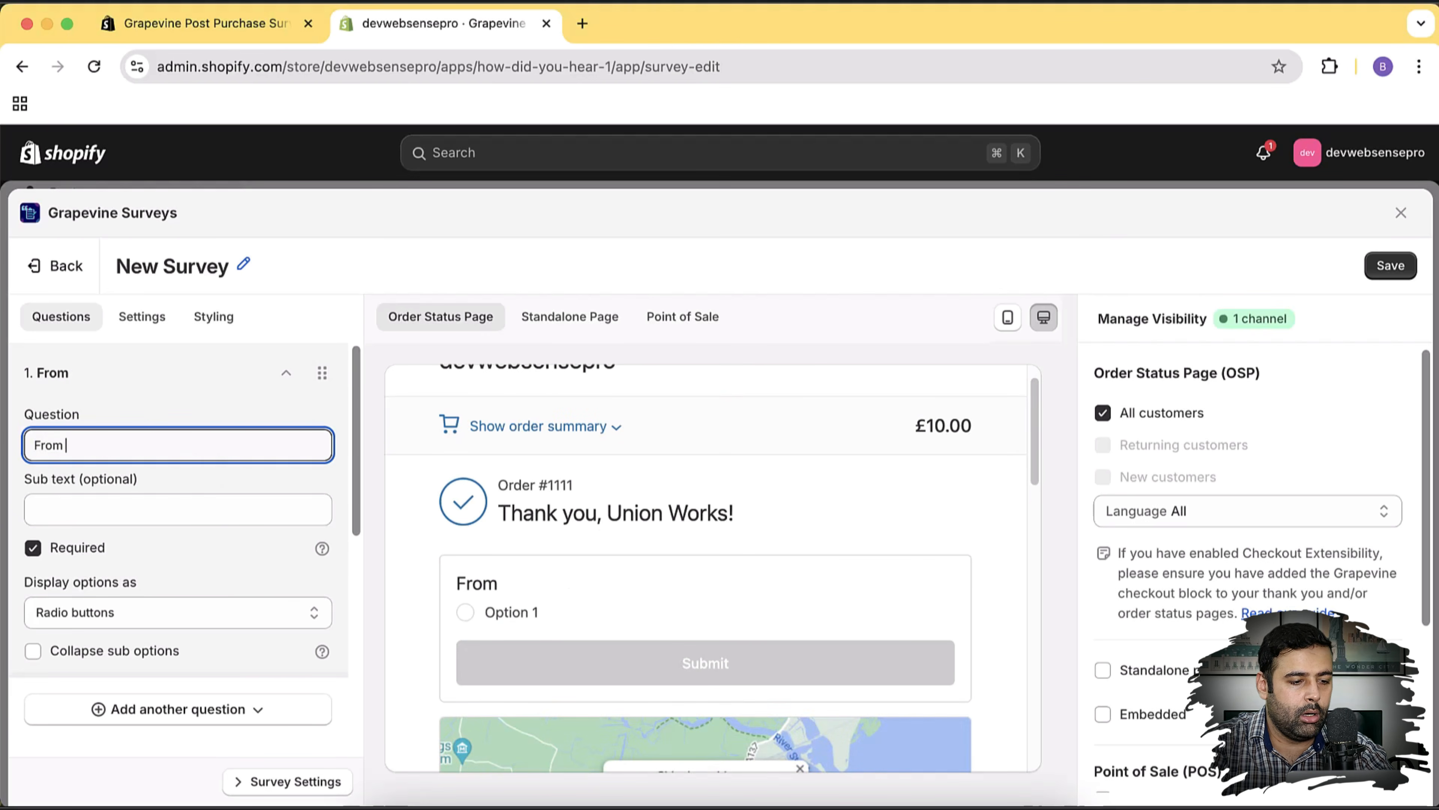
type("where did you hear about us?")
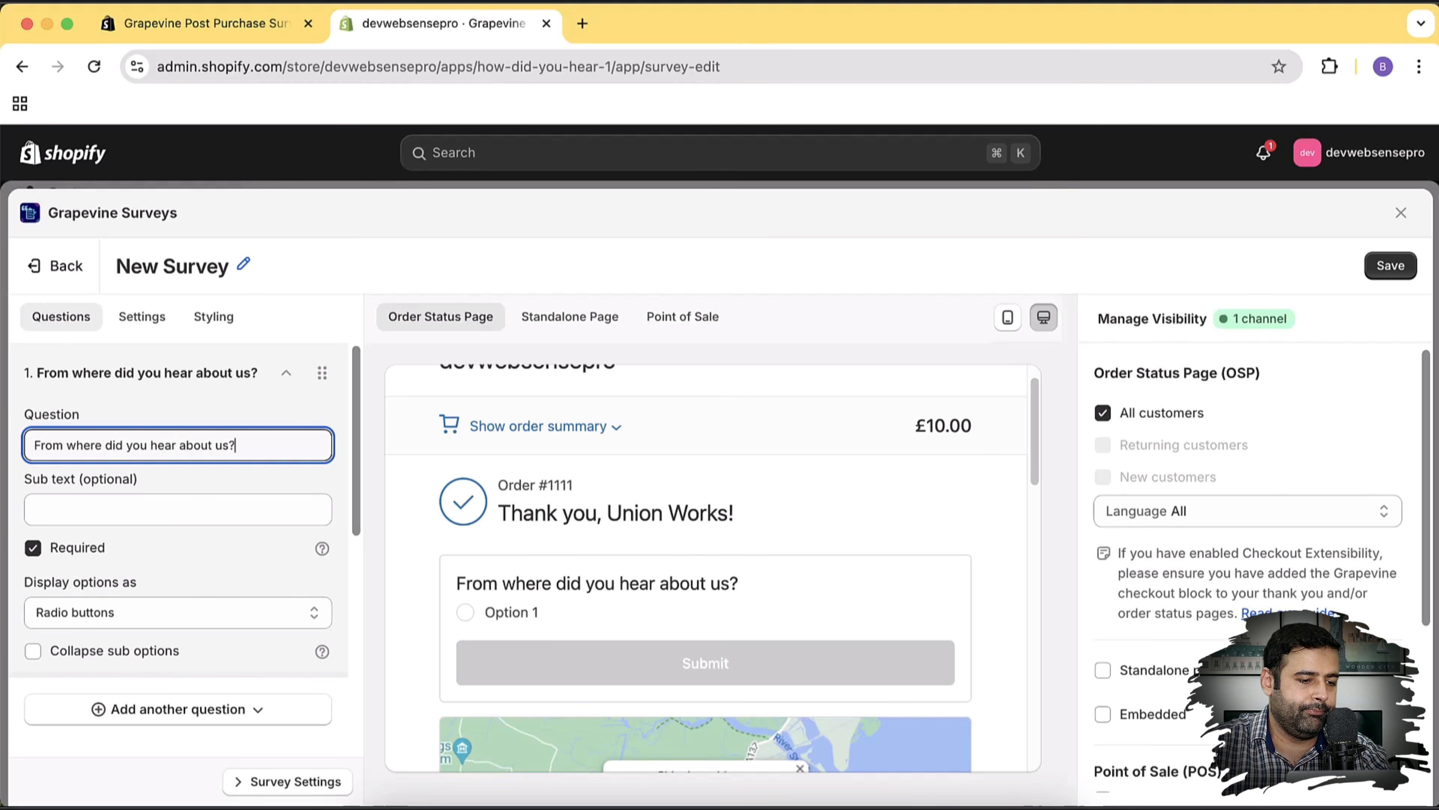
- Name the question's first answer option "Google Search"
scroll(160, 428, "down", 2)
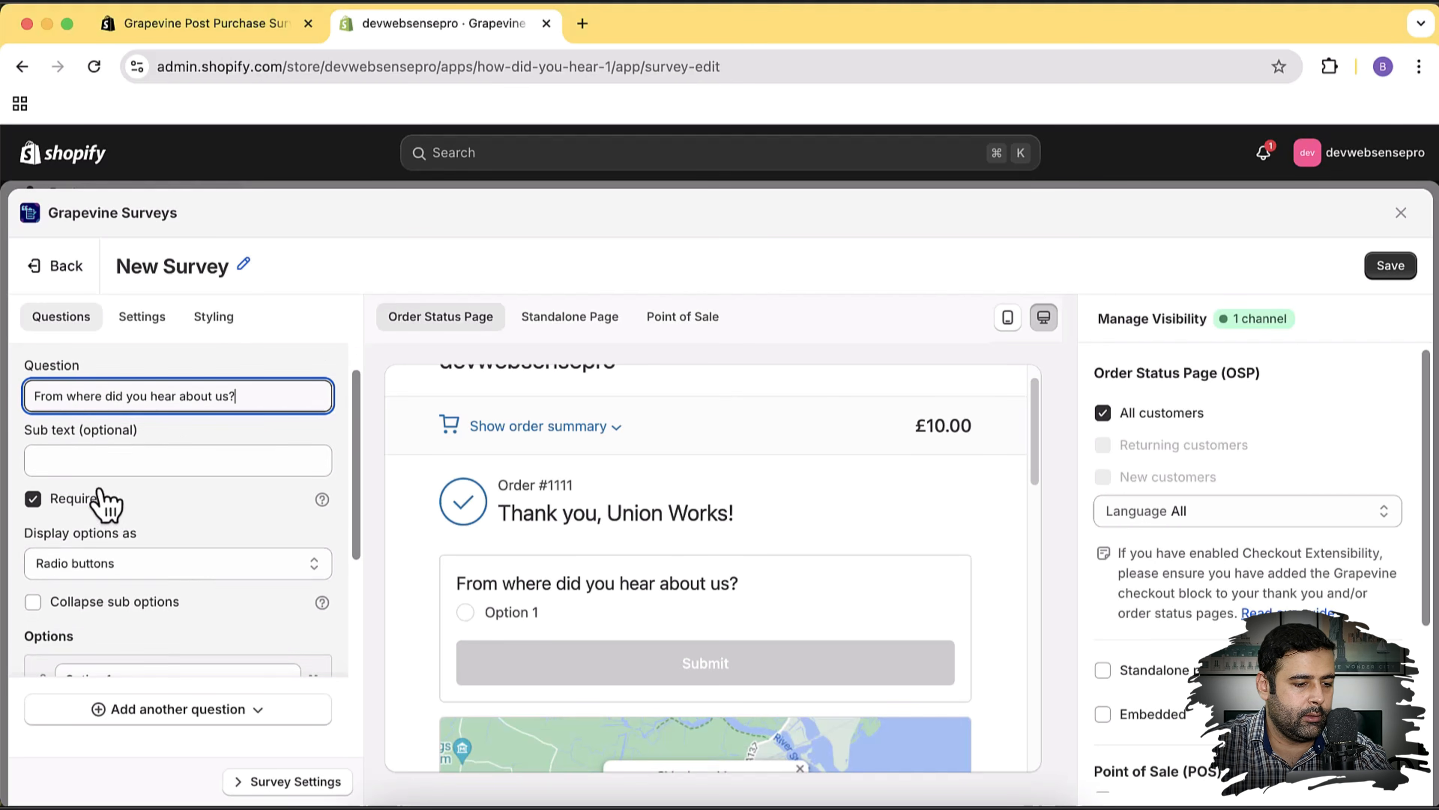
scroll(155, 443, "down", 3)
left_click(148, 527)
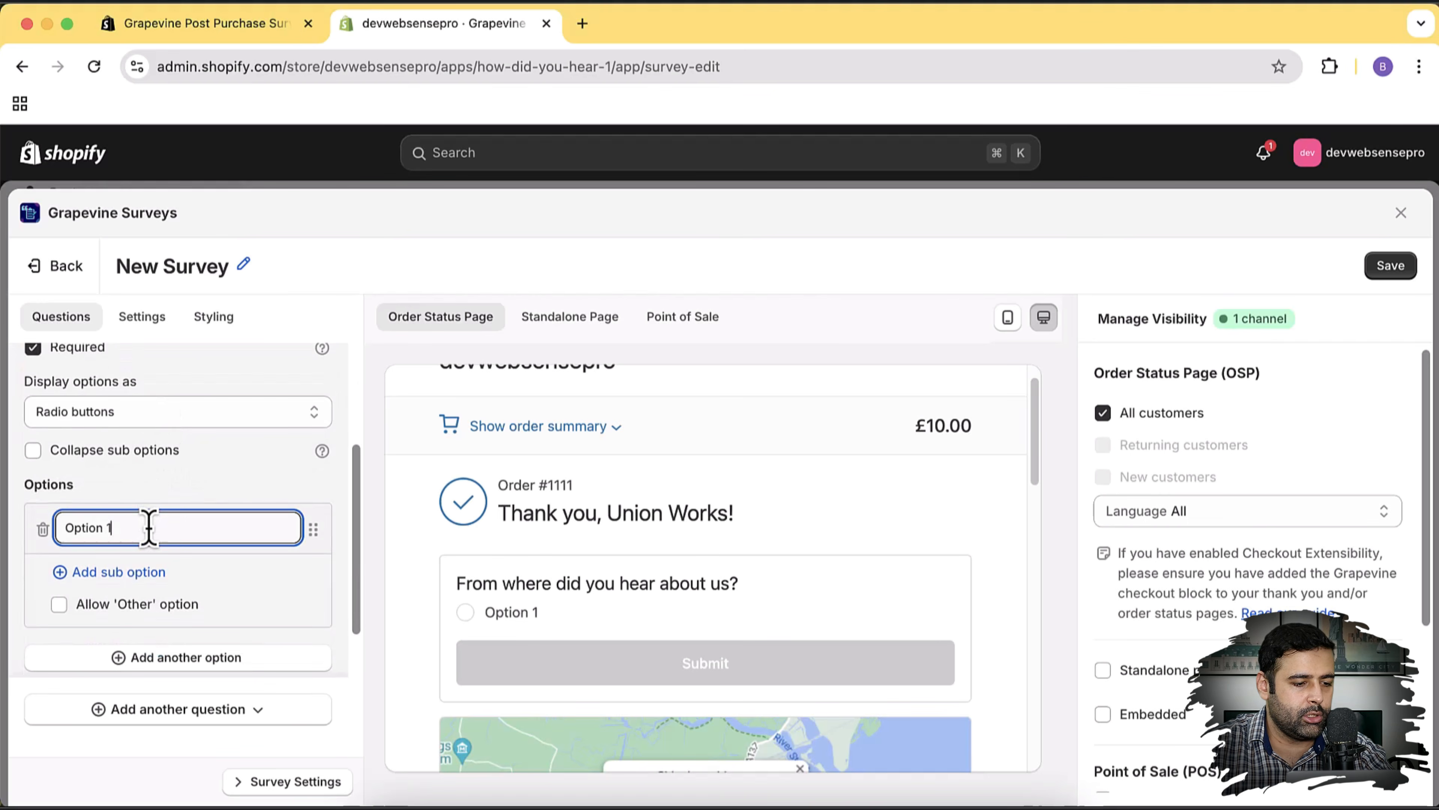
type("Goo")
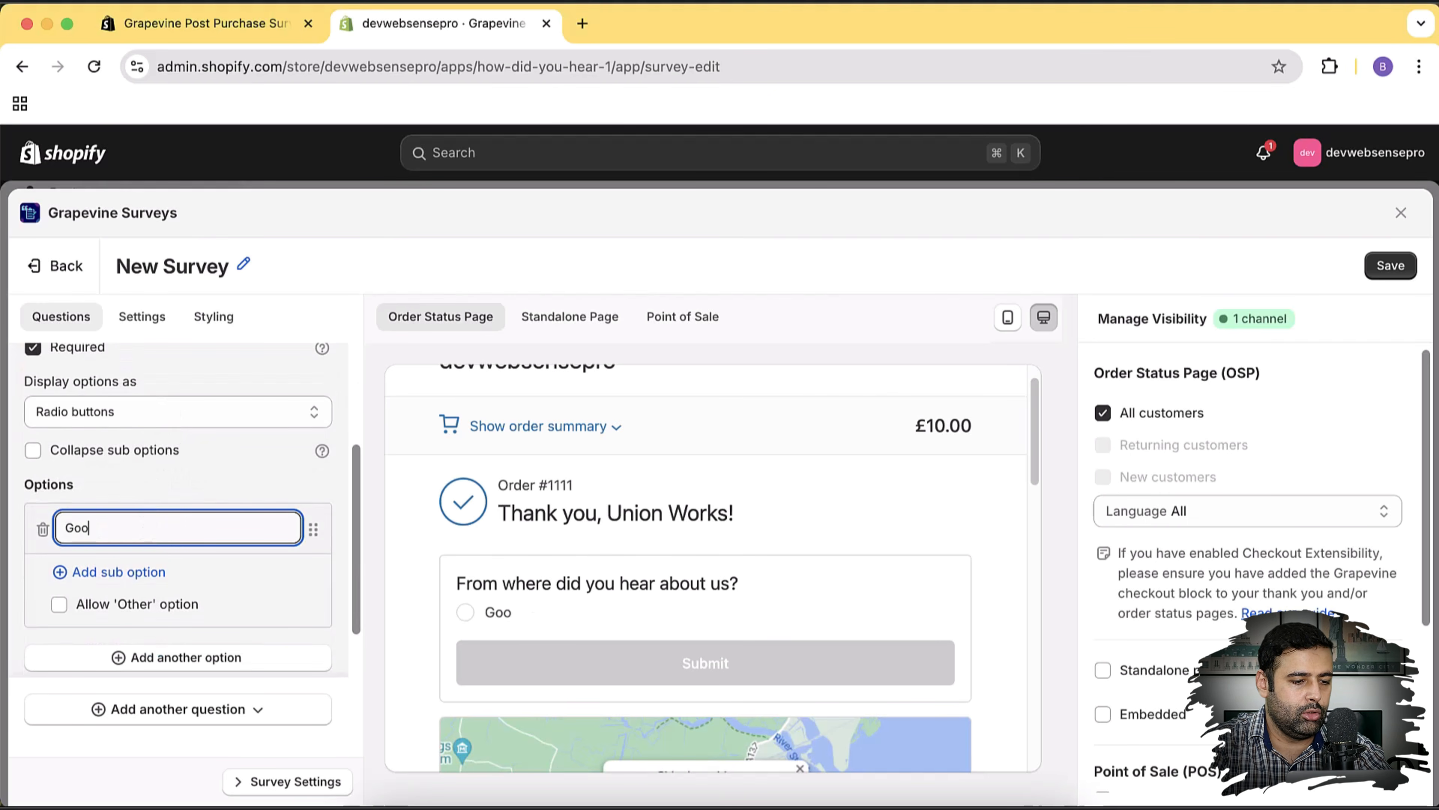
type("gle Search")
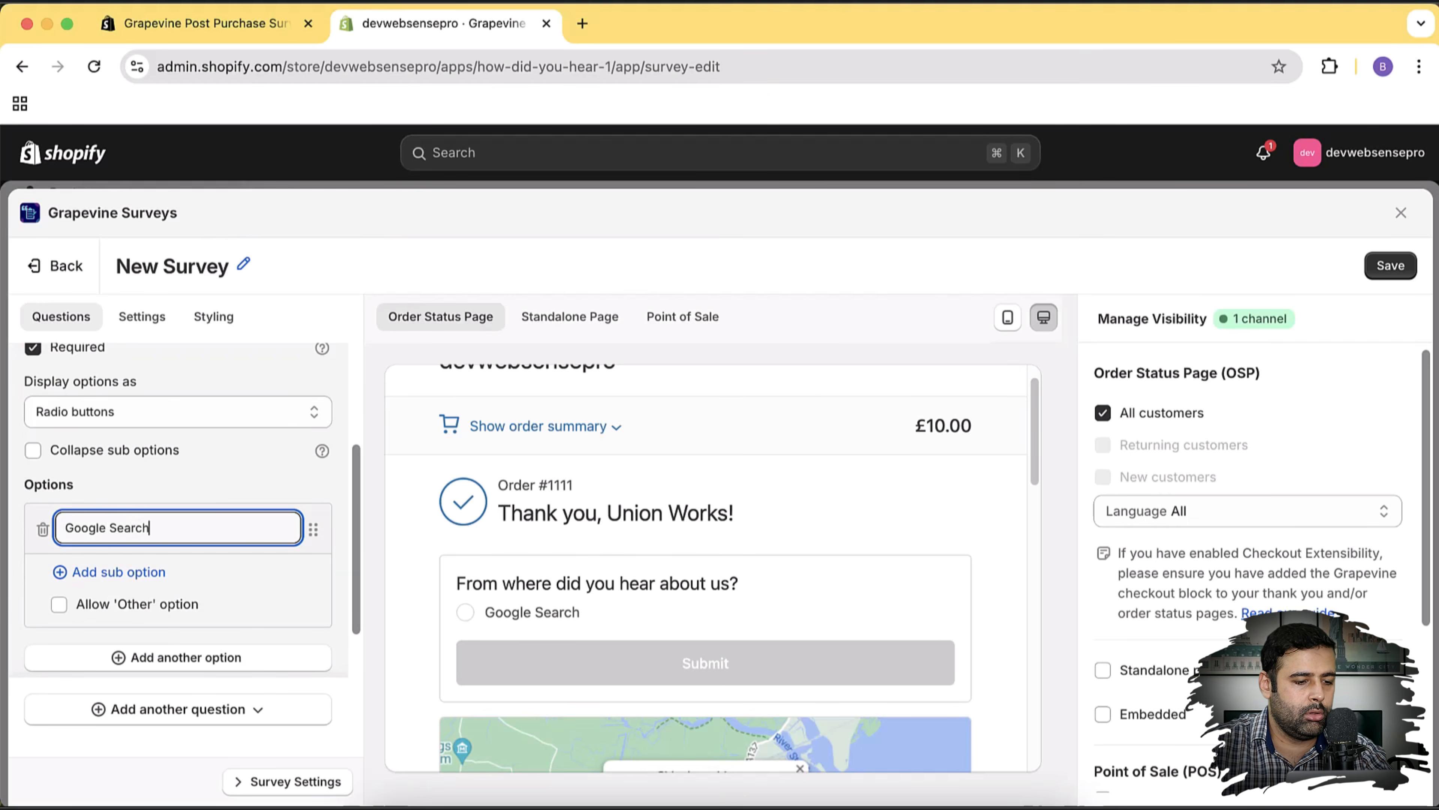
left_click(133, 573)
left_click(141, 577)
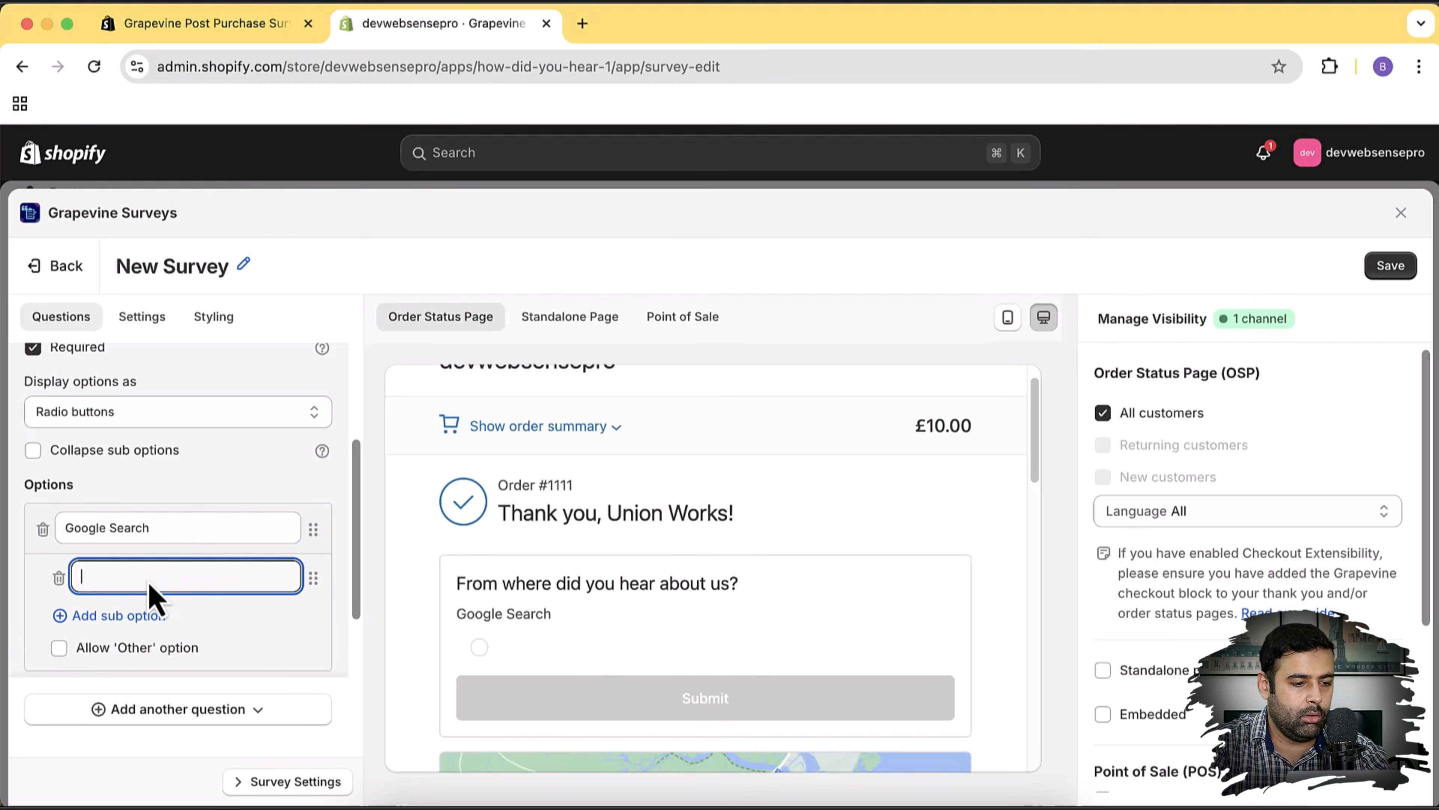
type("yOUTUBE")
key("super+a")
key("BackSpace")
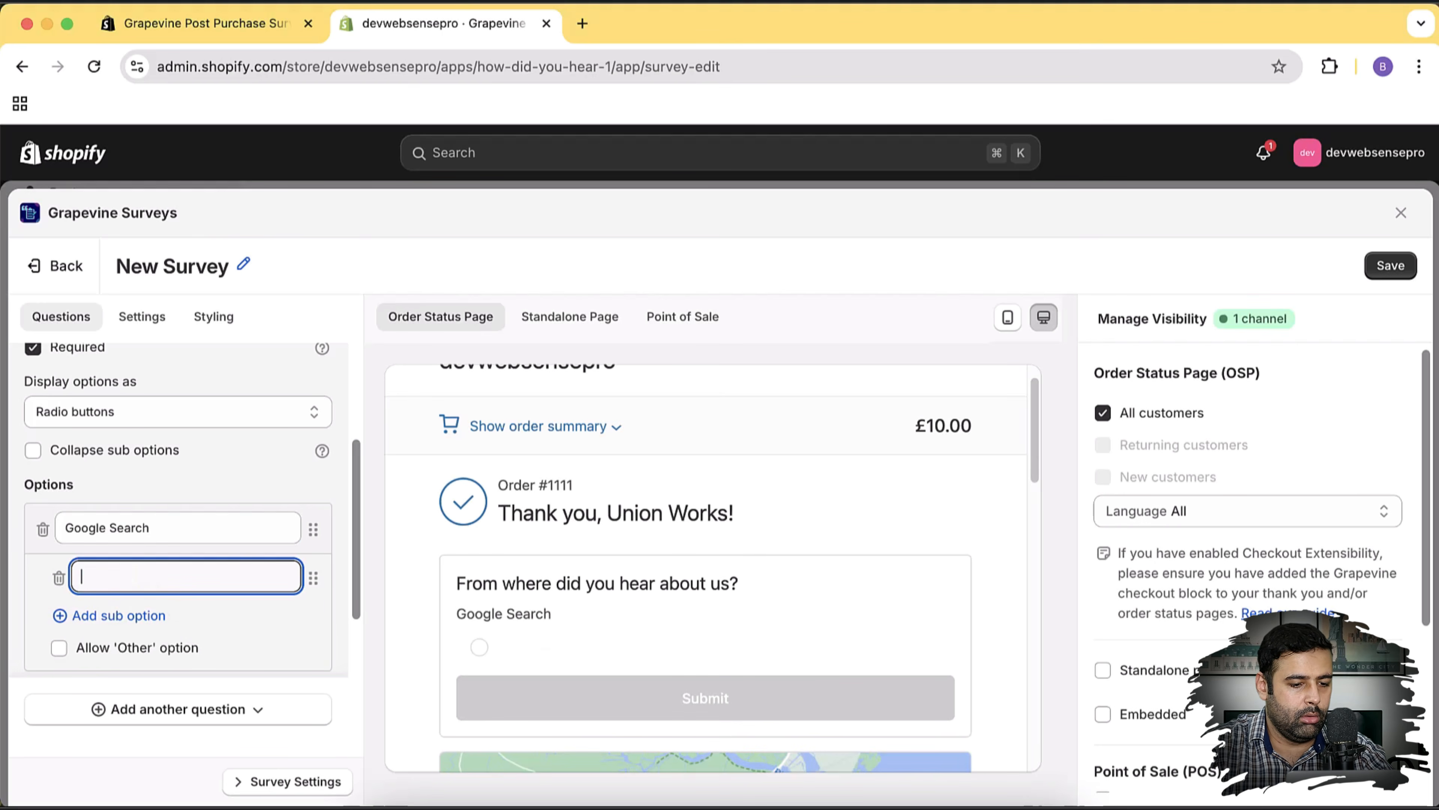
key("shift+Tab")
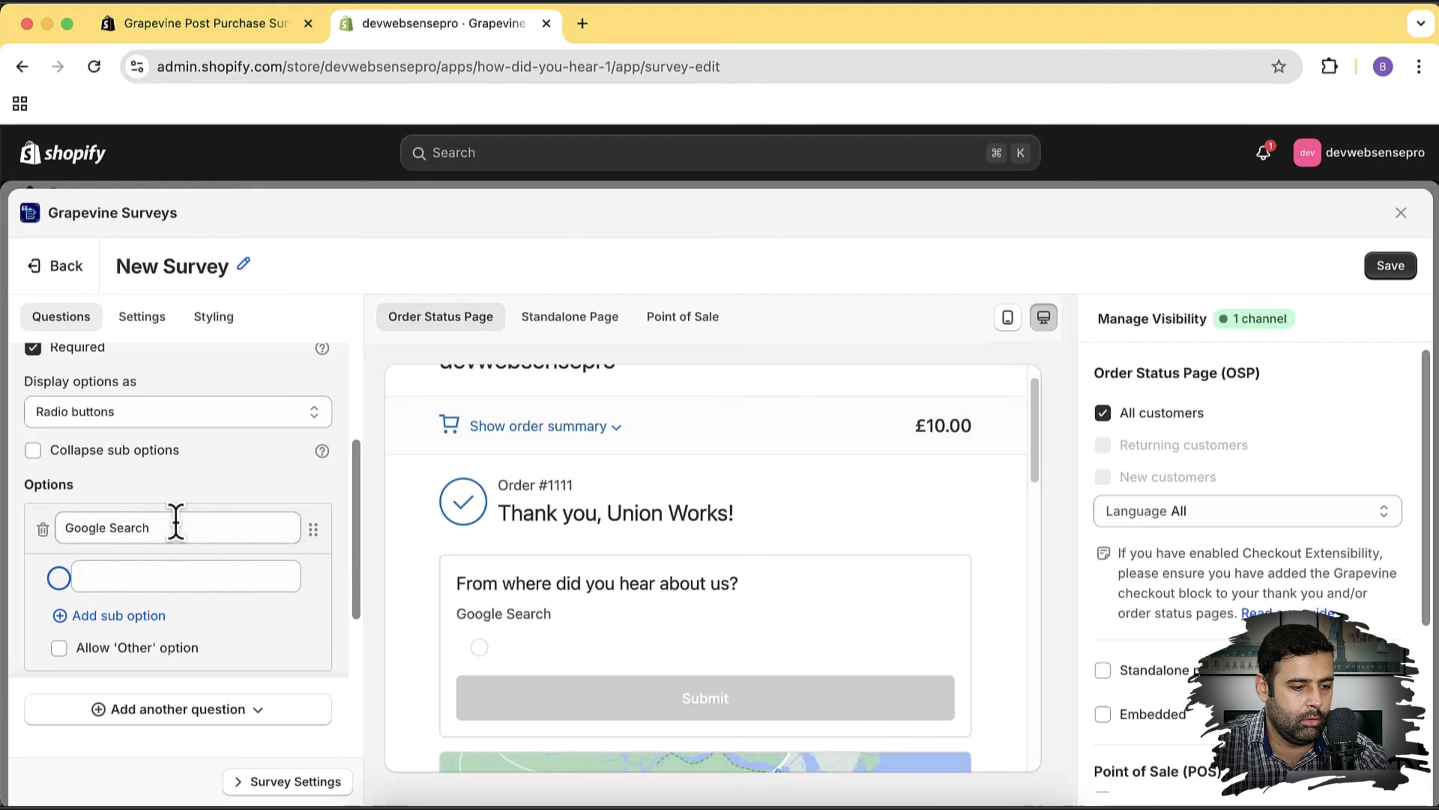
scroll(187, 561, "down", 2)
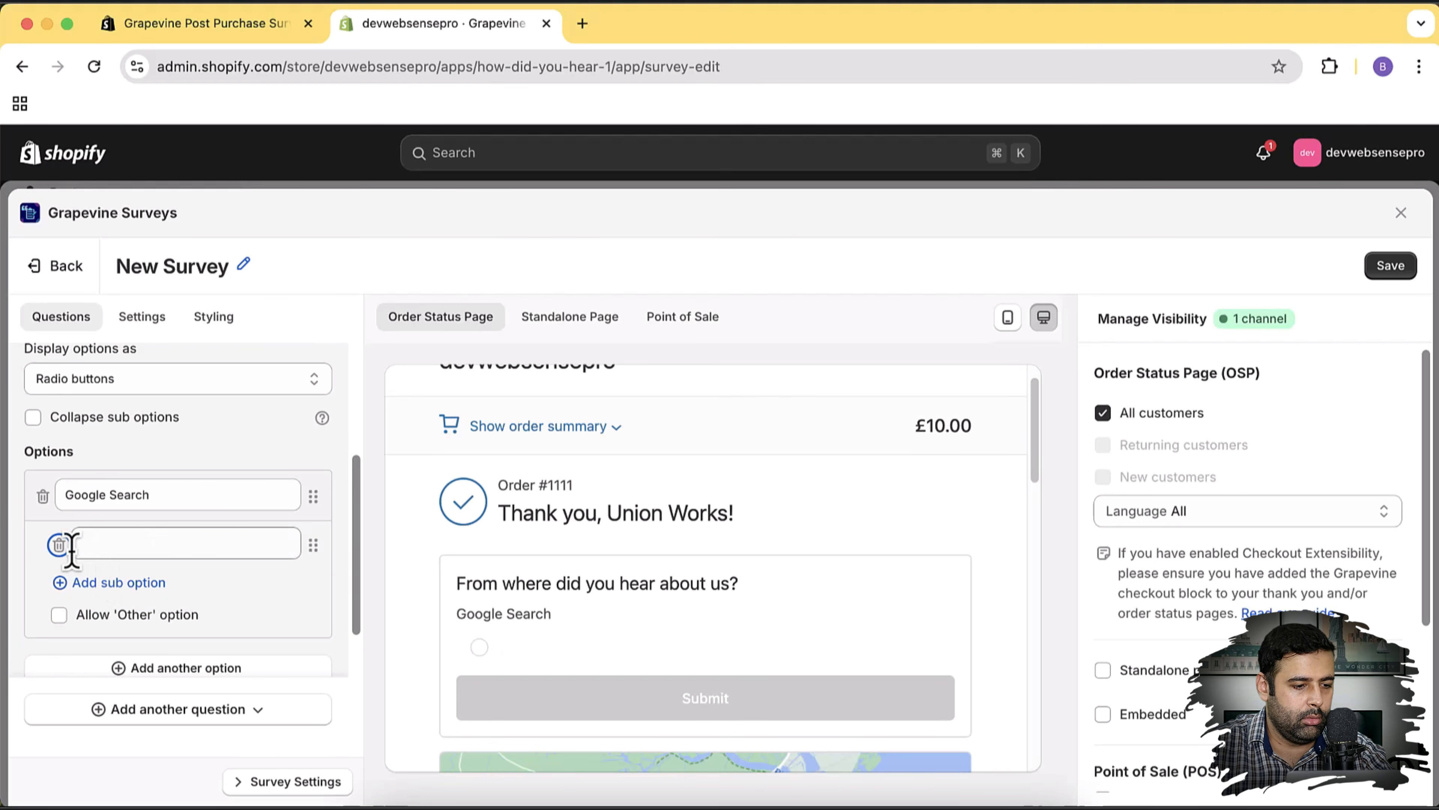
left_click(59, 545)
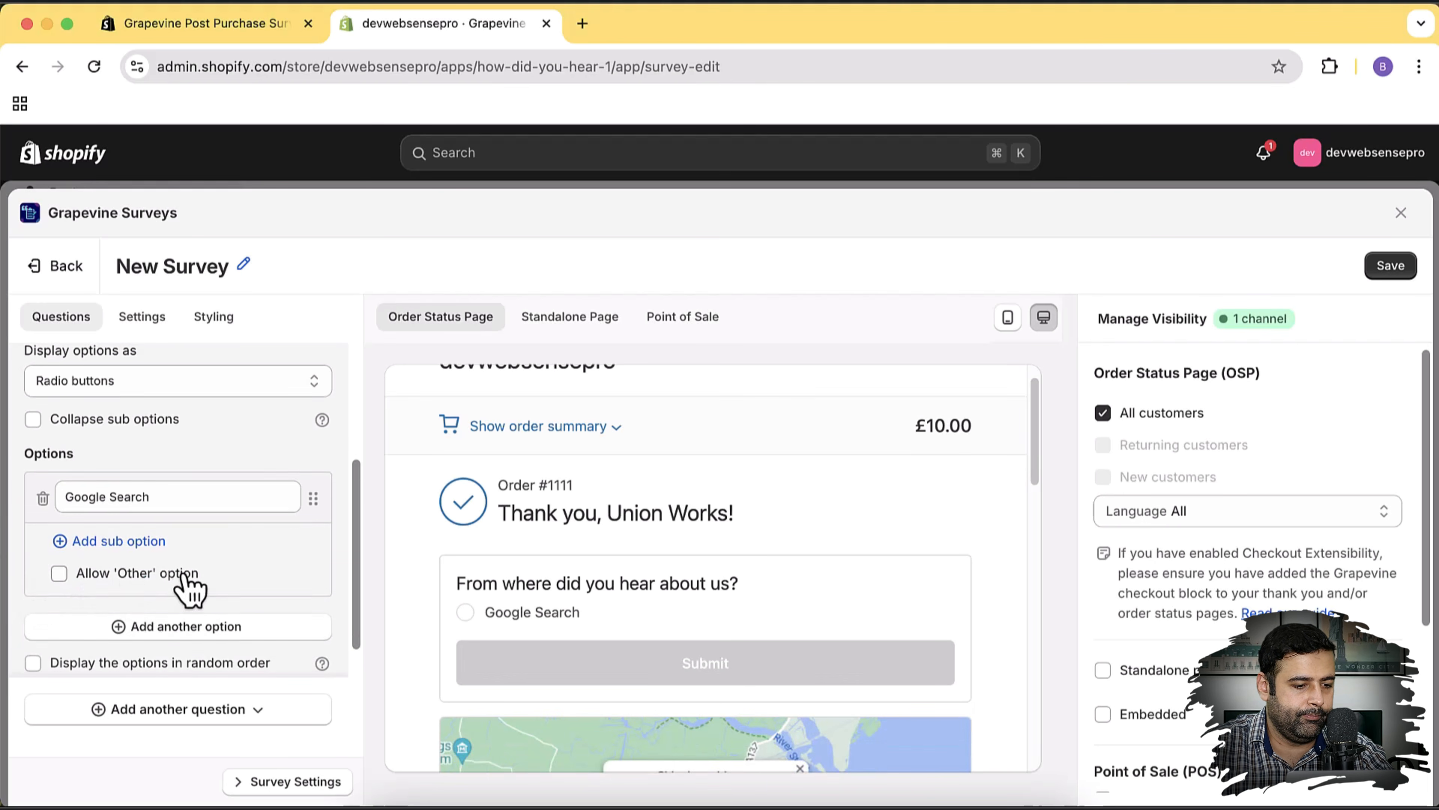
- Add a second answer option named "Youtube" to the first question
left_click(138, 628)
scroll(199, 629, "down", 1)
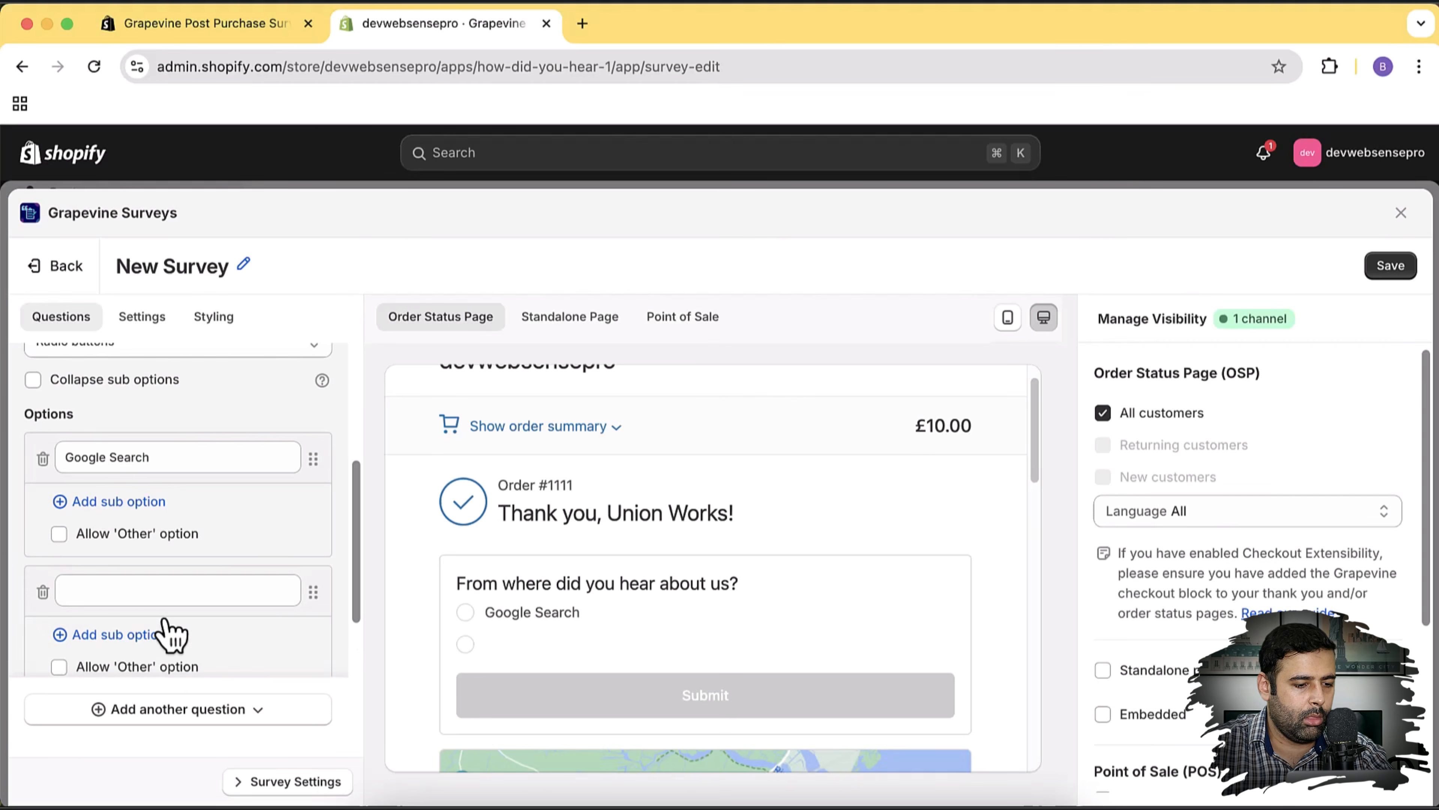
left_click(161, 601)
type("yOUTUBE")
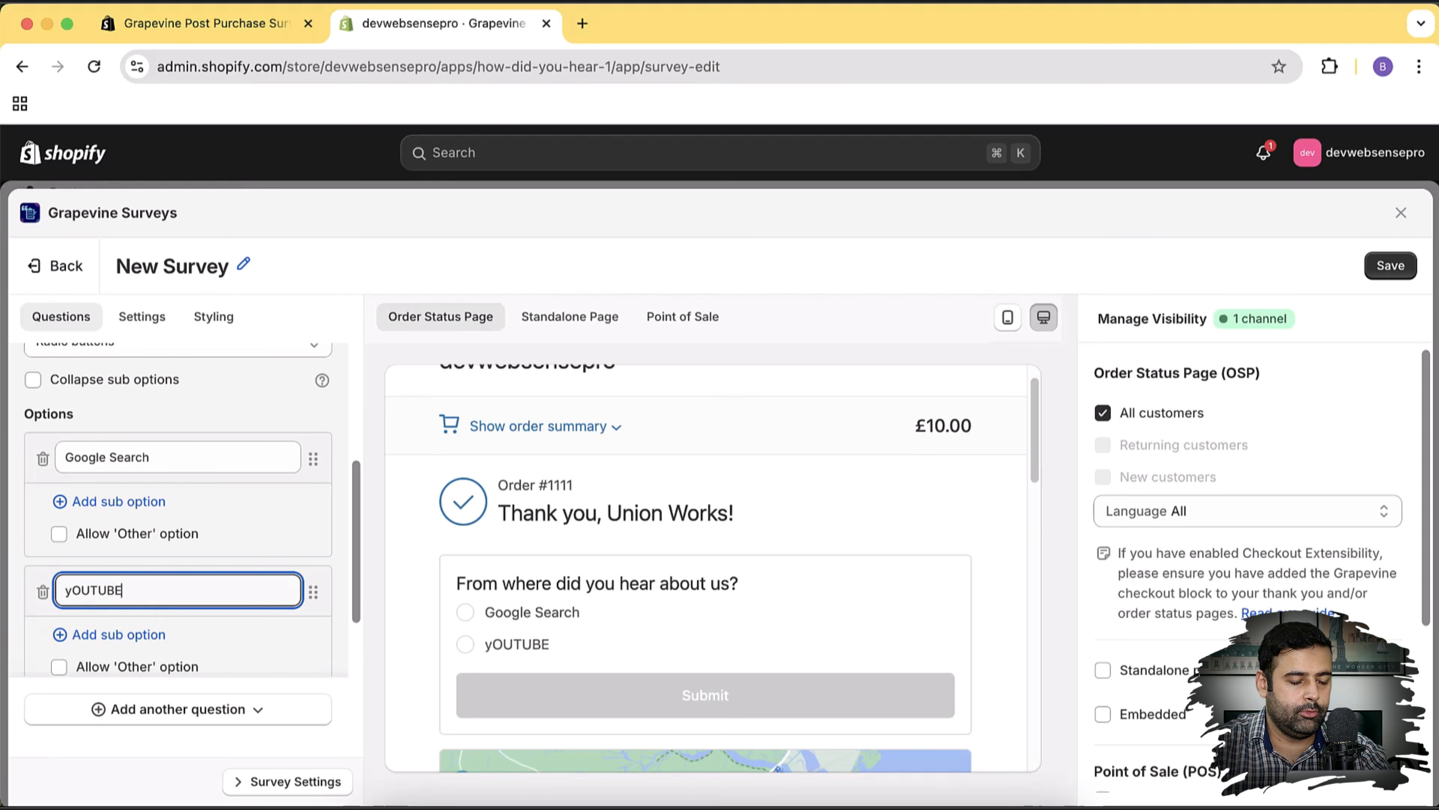
key("BackSpace")
key("BackSpace")
key("BackSpace")
key("BackSpace")
key("BackSpace")
key("BackSpace")
key("BackSpace")
type("Youtube")
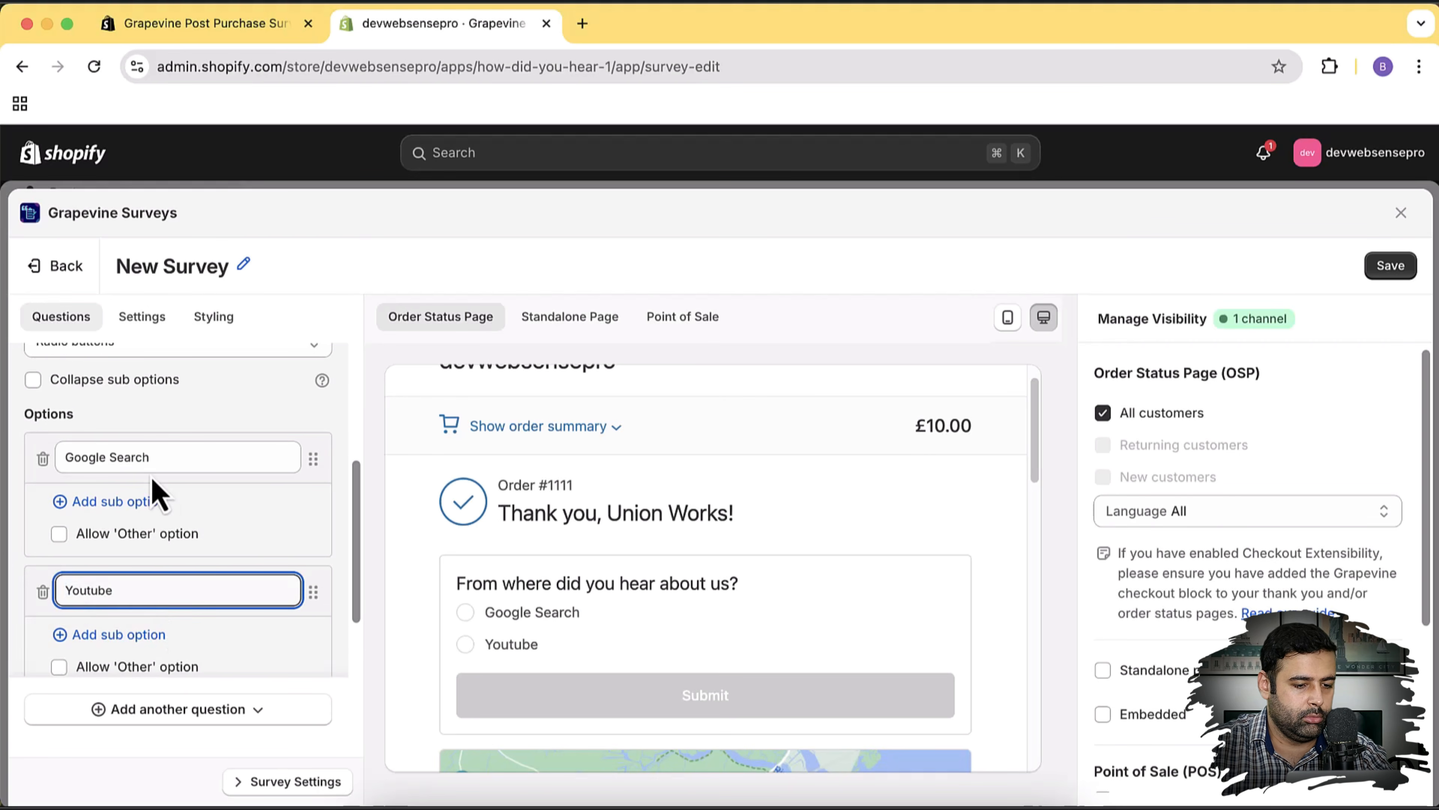
- Add a third answer option named "Paid Ads" to the first question
scroll(232, 510, "down", 4)
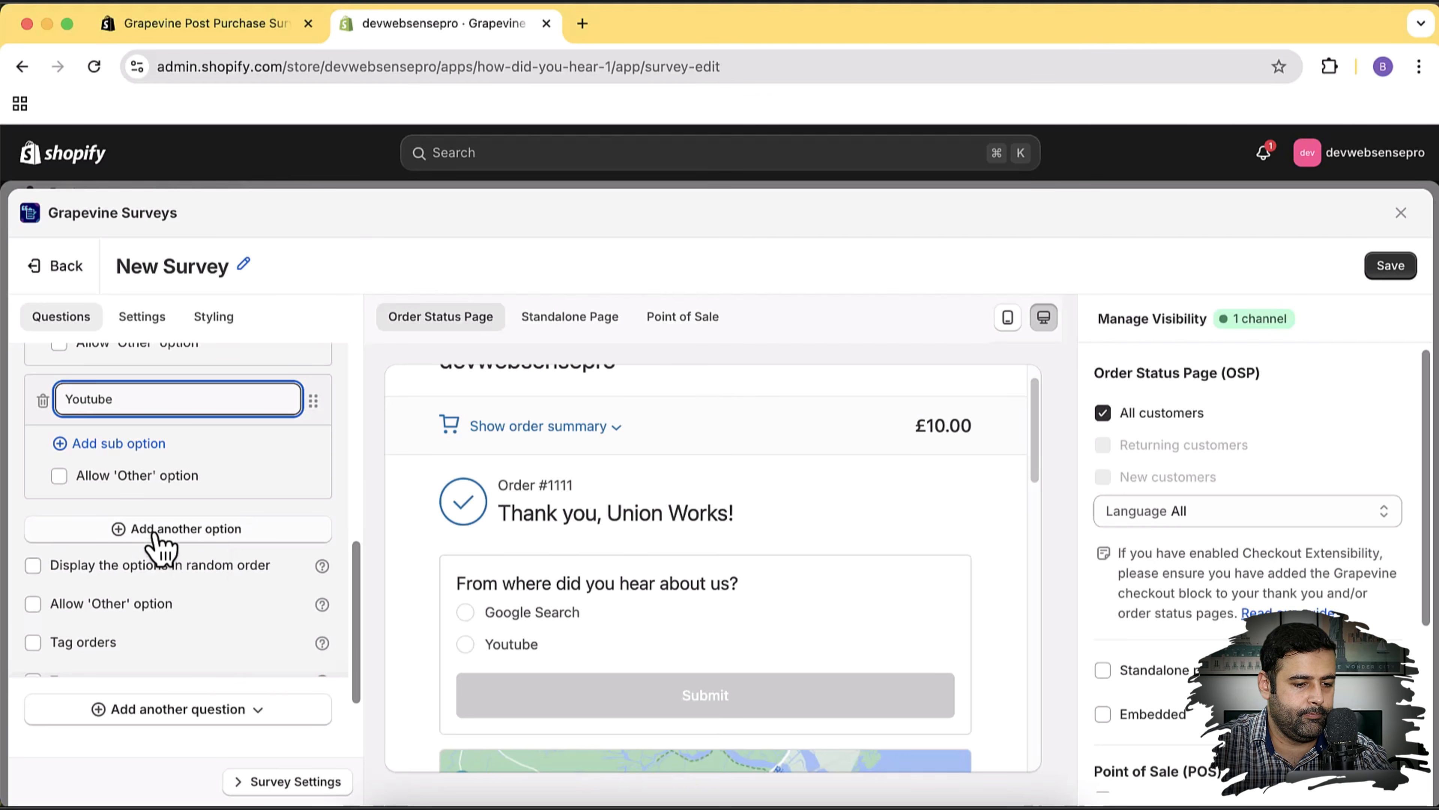
left_click(158, 533)
scroll(233, 470, "down", 1)
left_click(191, 504)
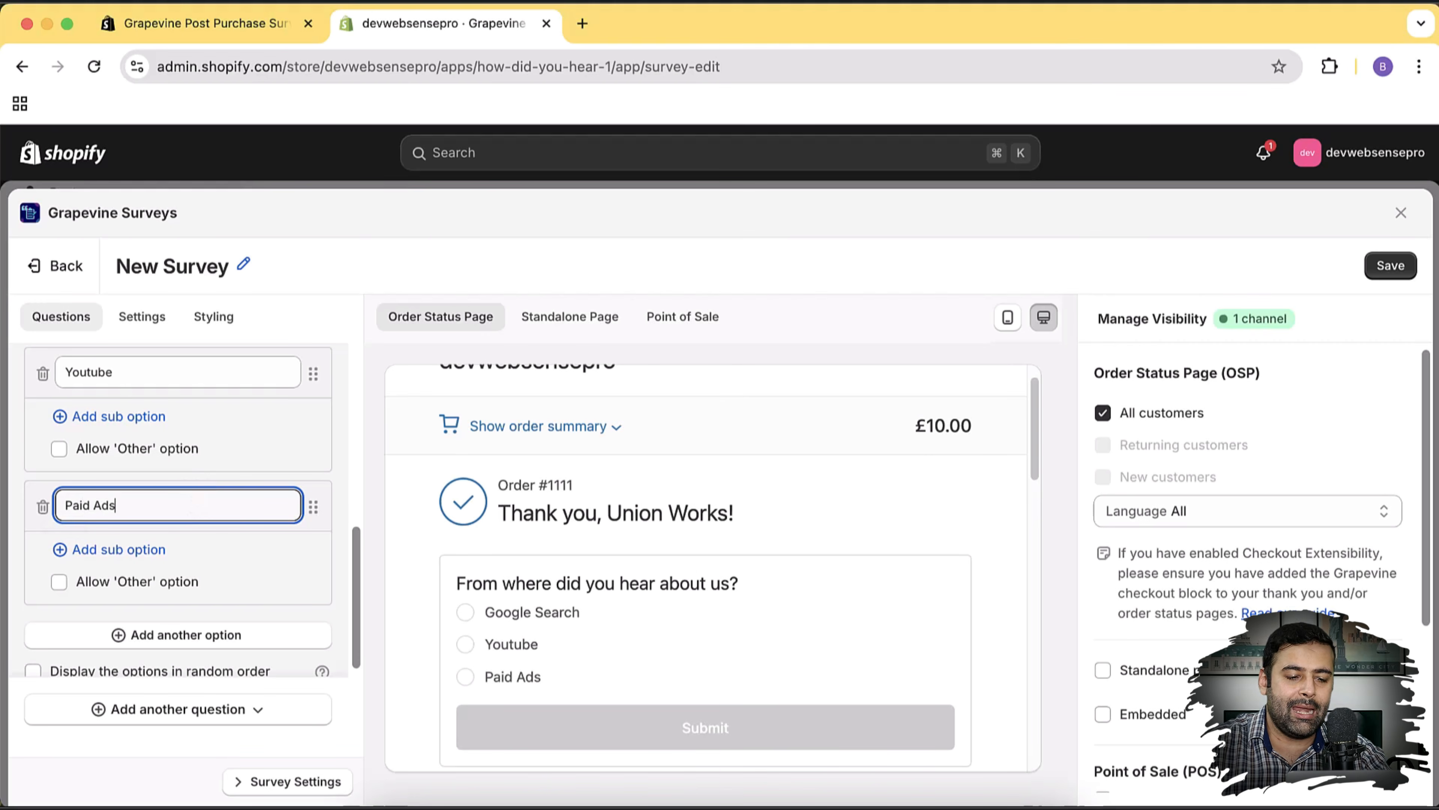
- Collapse the first question and add an NPS question as the survey's second question, reviewing its settings and preview
scroll(756, 627, "down", 2)
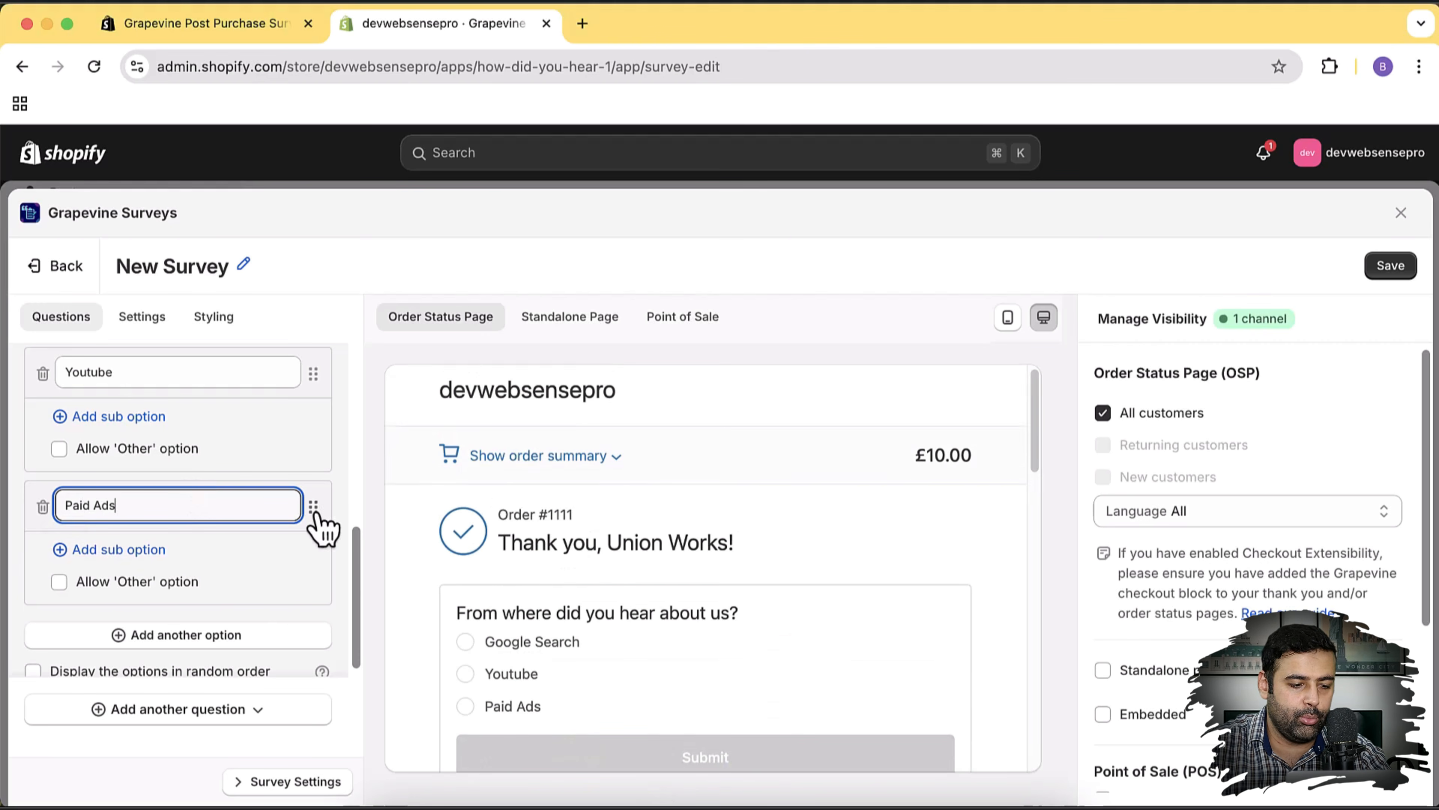
scroll(312, 546, "down", 3)
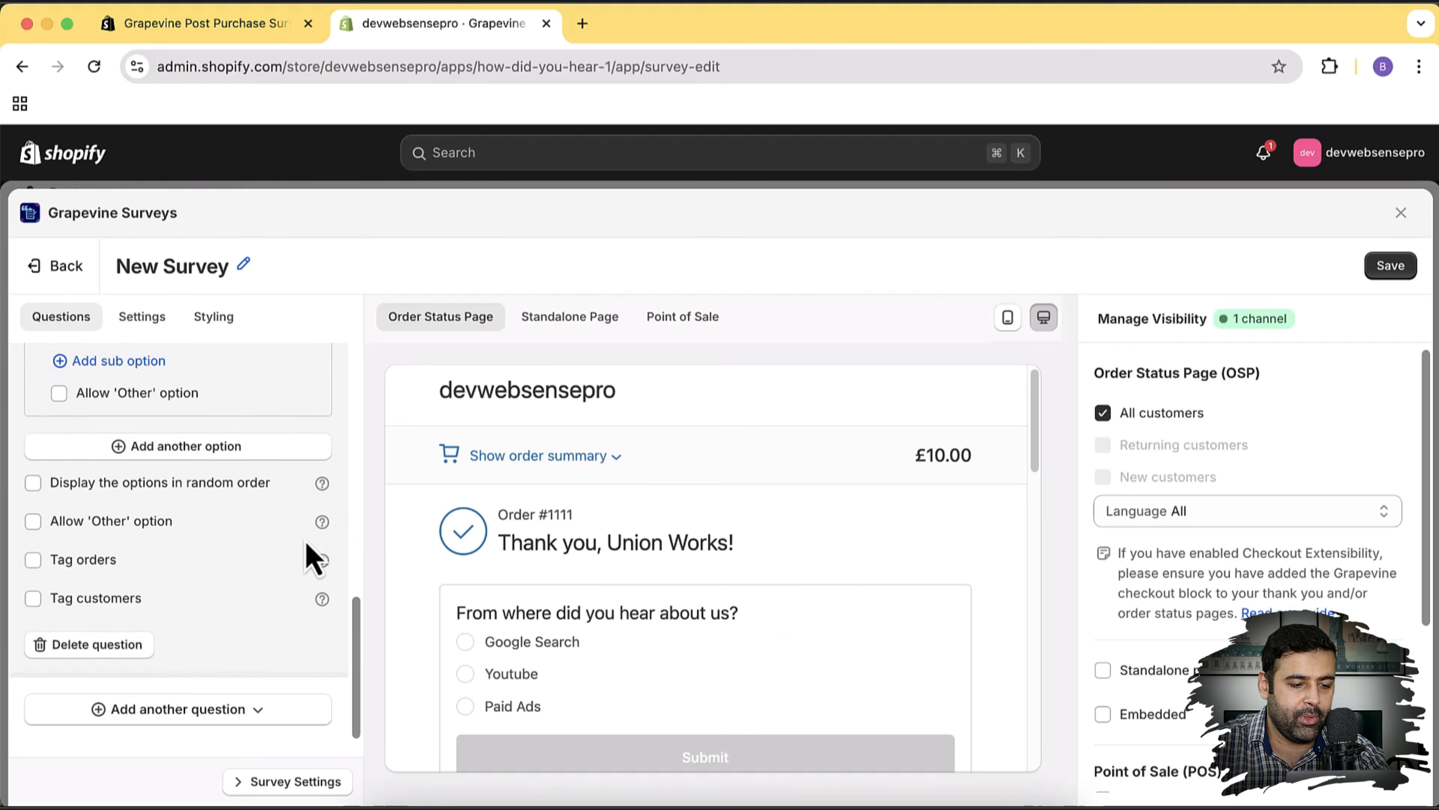
scroll(309, 550, "up", 5)
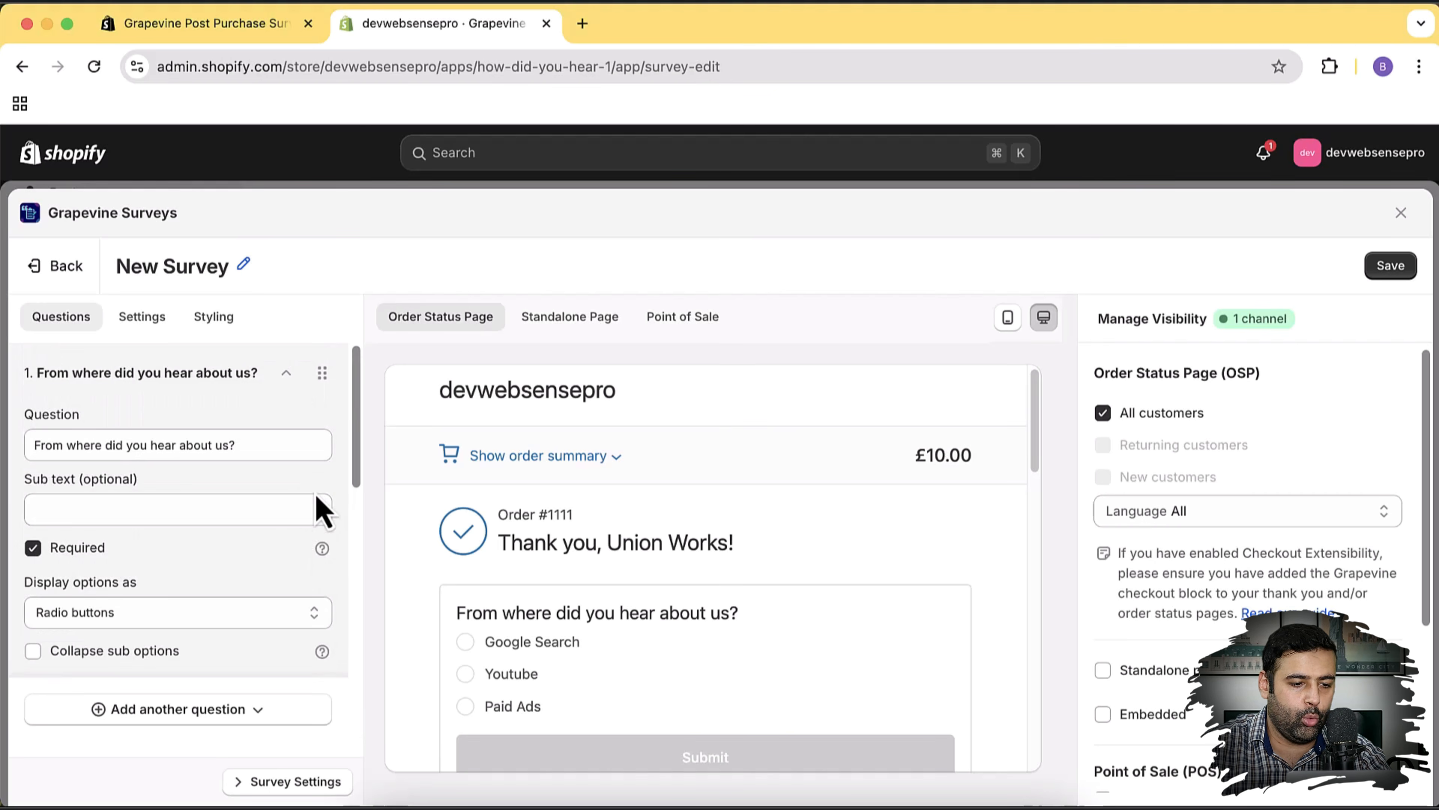
left_click(286, 373)
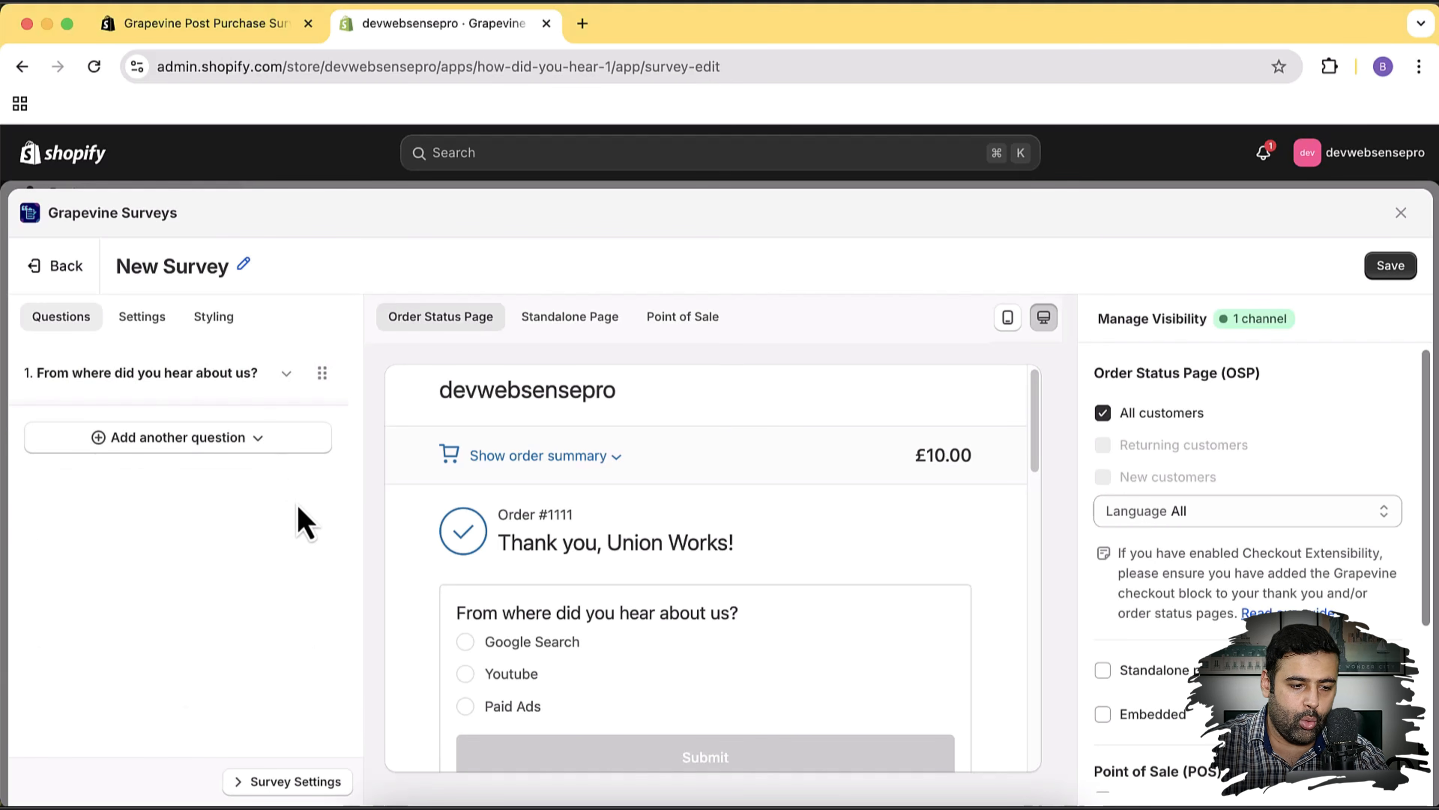
left_click(266, 439)
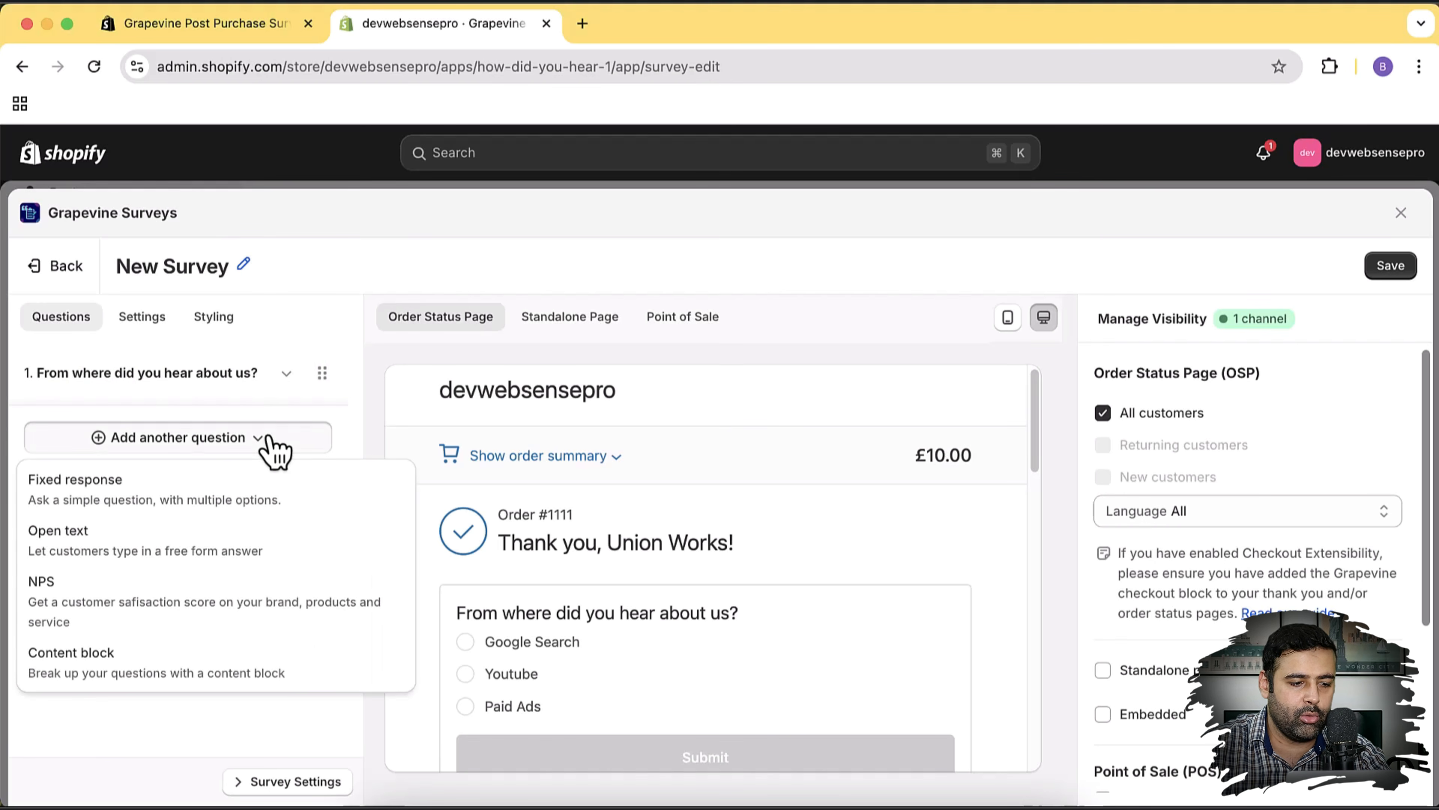
left_click(196, 610)
scroll(944, 558, "down", 3)
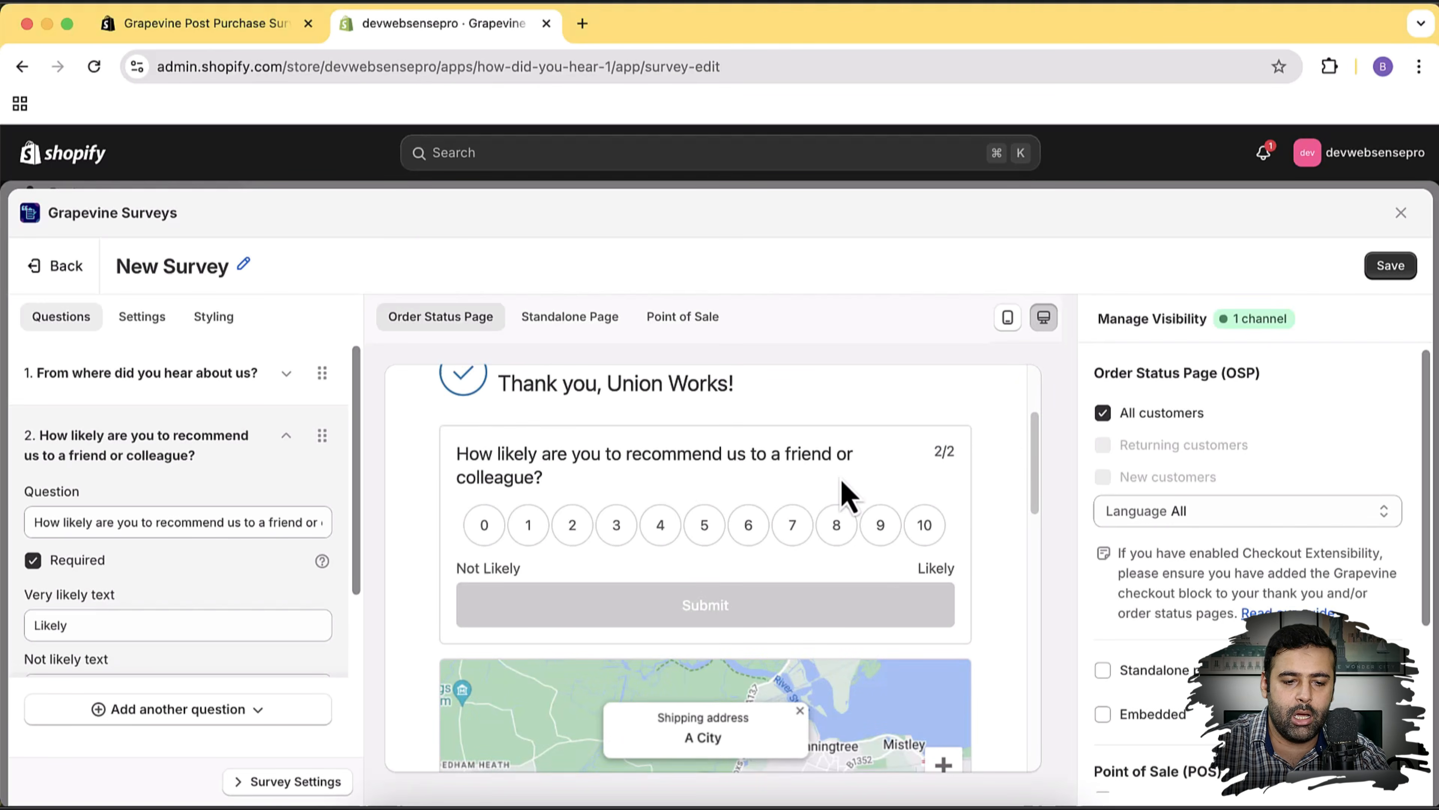
scroll(308, 503, "down", 3)
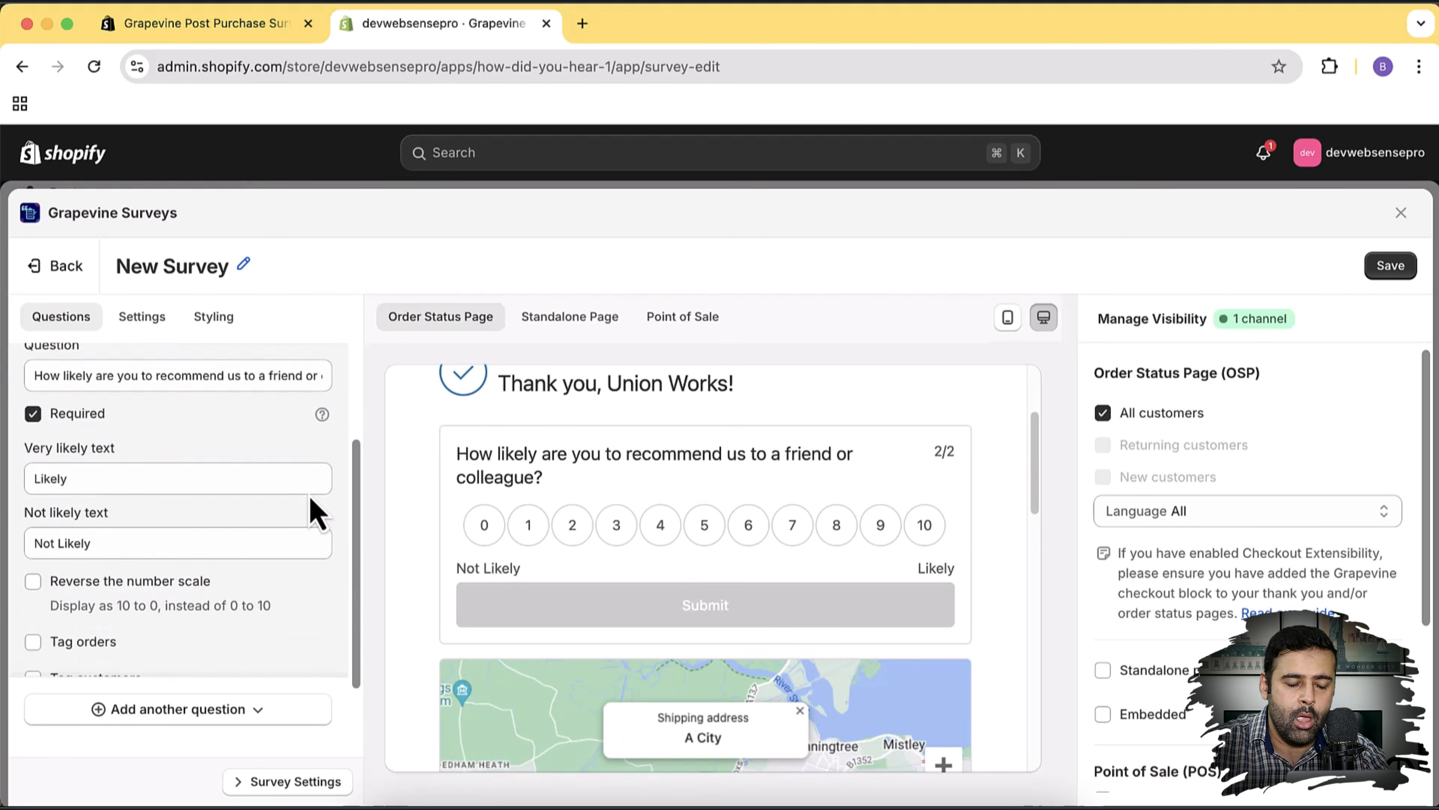
scroll(310, 505, "up", 3)
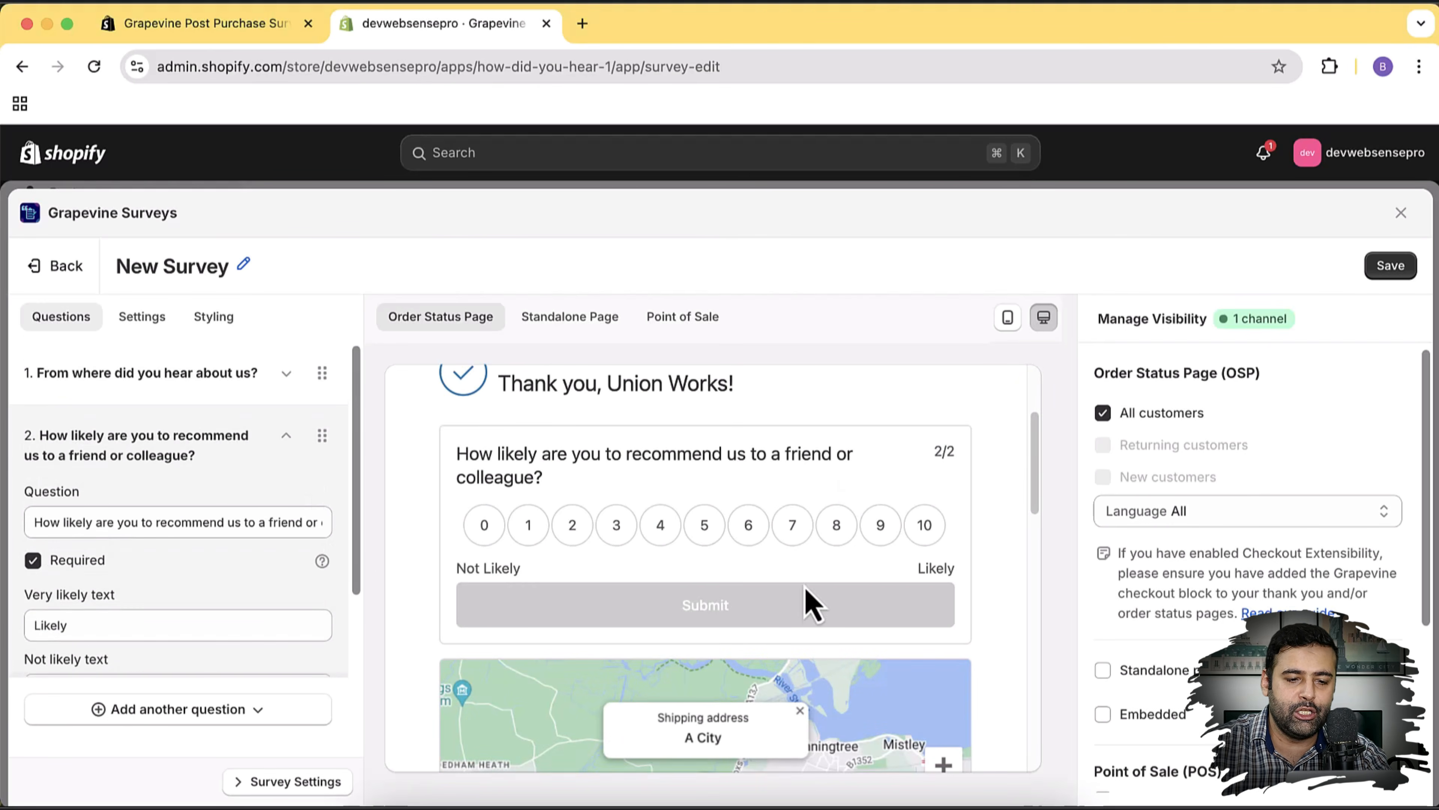
scroll(890, 581, "up", 1)
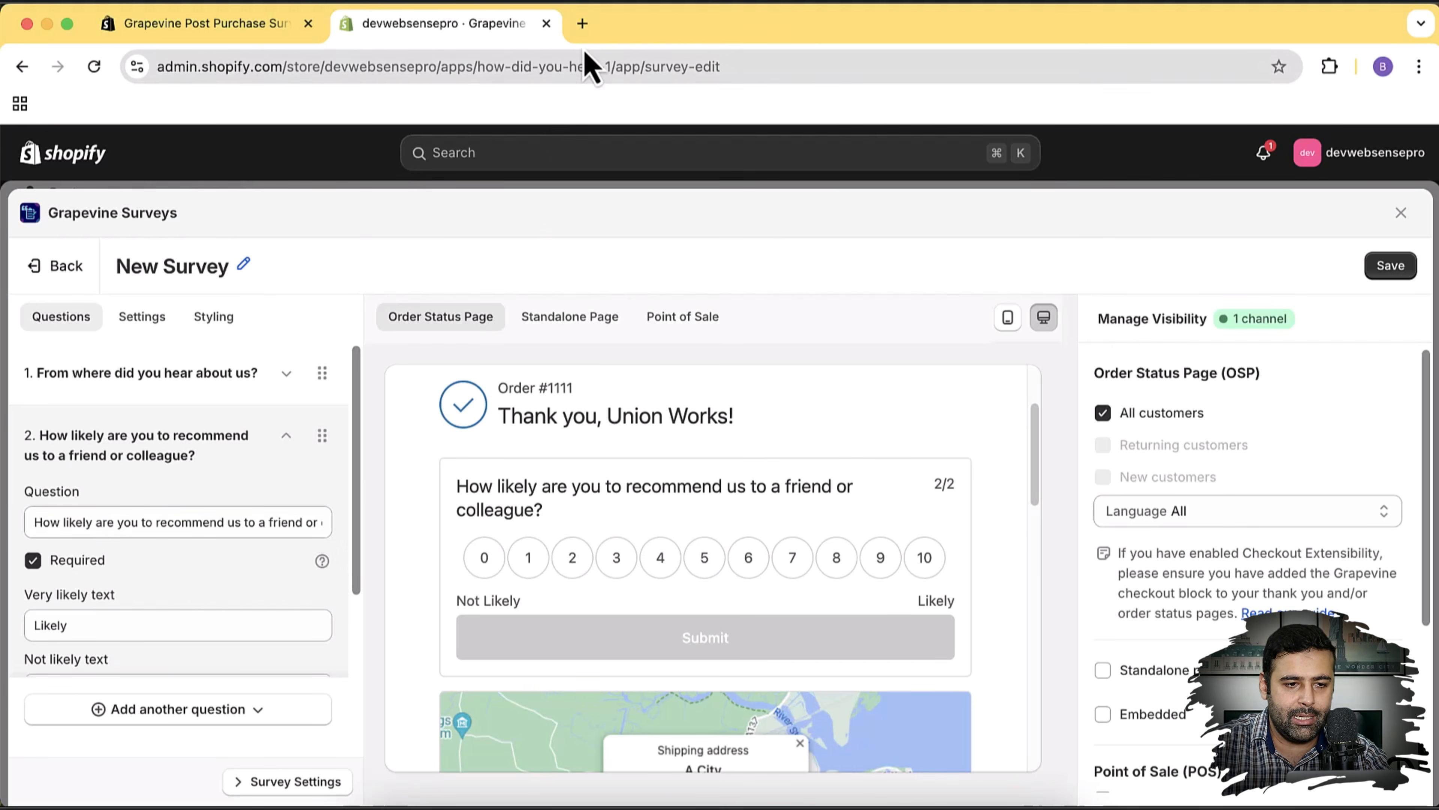
- Switch to ChatGPT by opening chatgpt.com in a new browser tab
left_click(582, 23)
type("chatgpt.com")
key("Return")
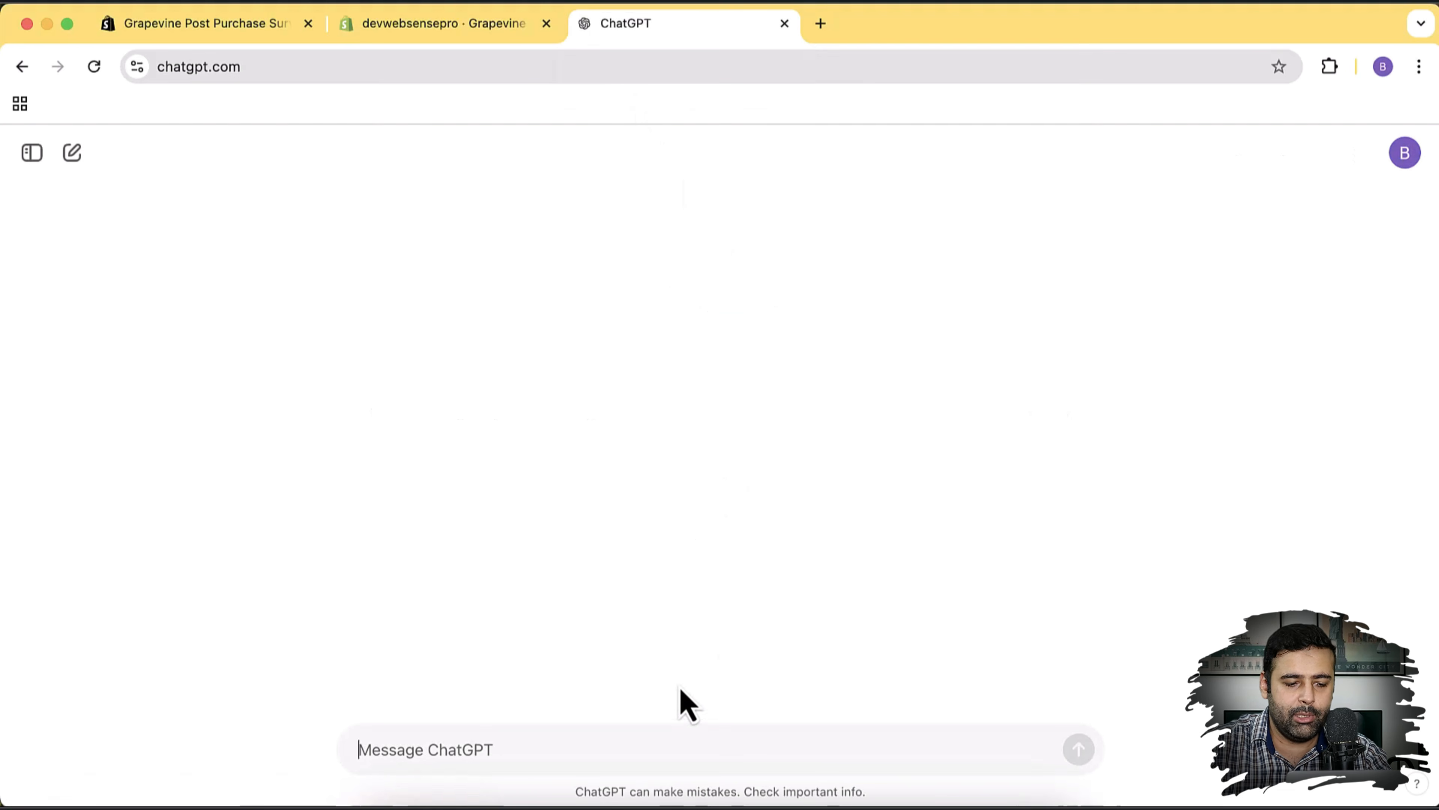
- Send the prompt "I am doing a post-purchase survey for my store where I sell tshirts what do you think I should ask my customers in that survey?"
type("I")
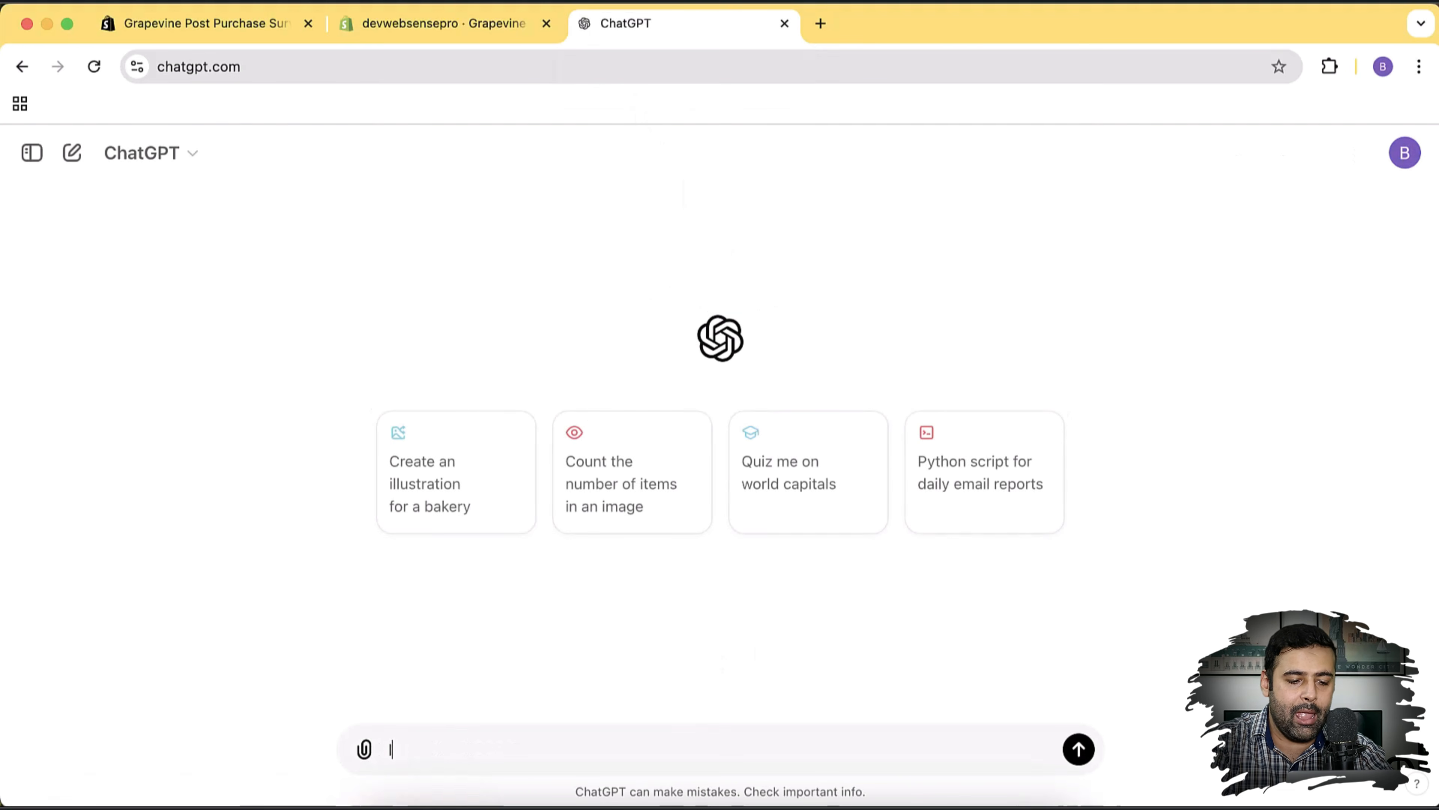
type(" am doing a post-purchase")
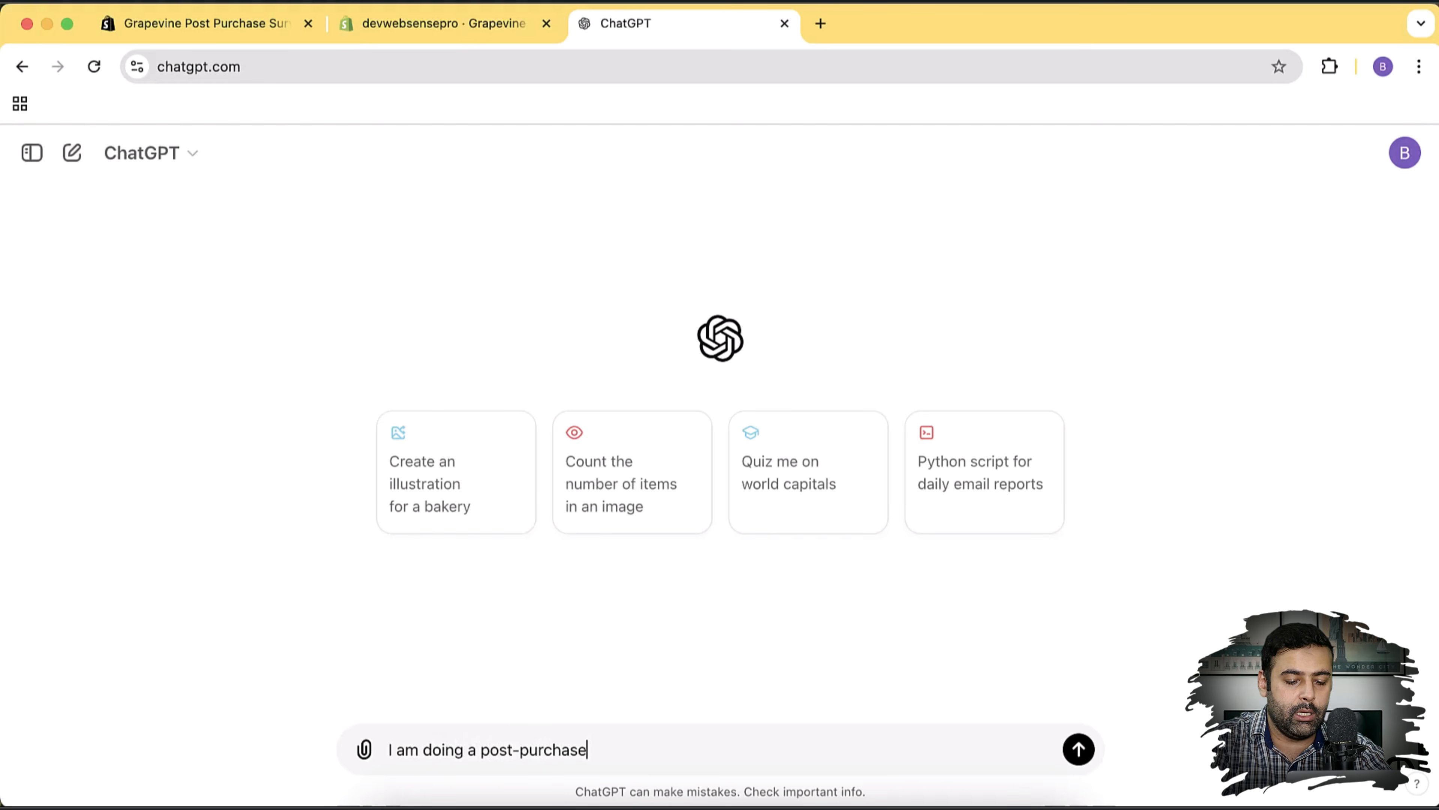
type(" survey for my store where I sel")
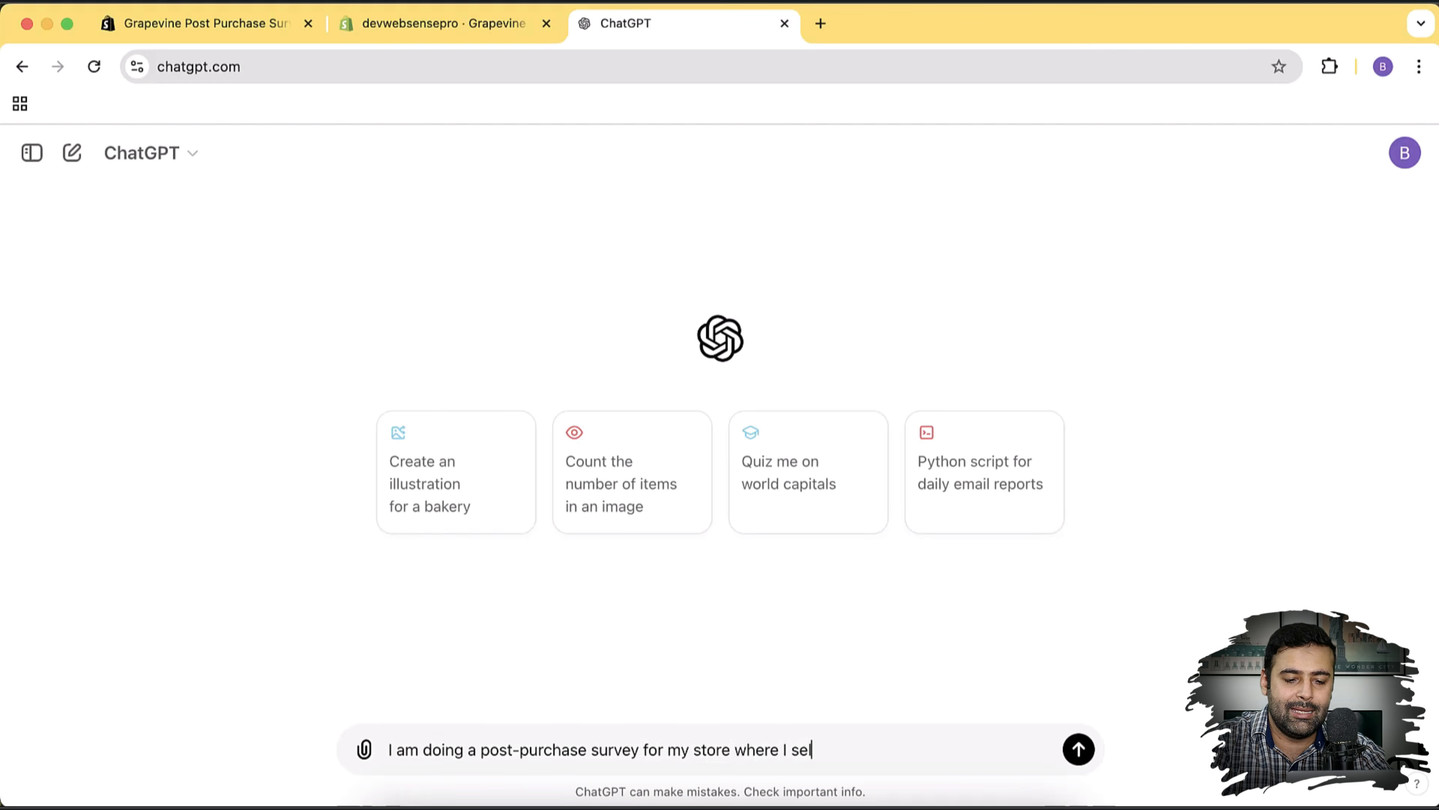
type("l tshirts what do you")
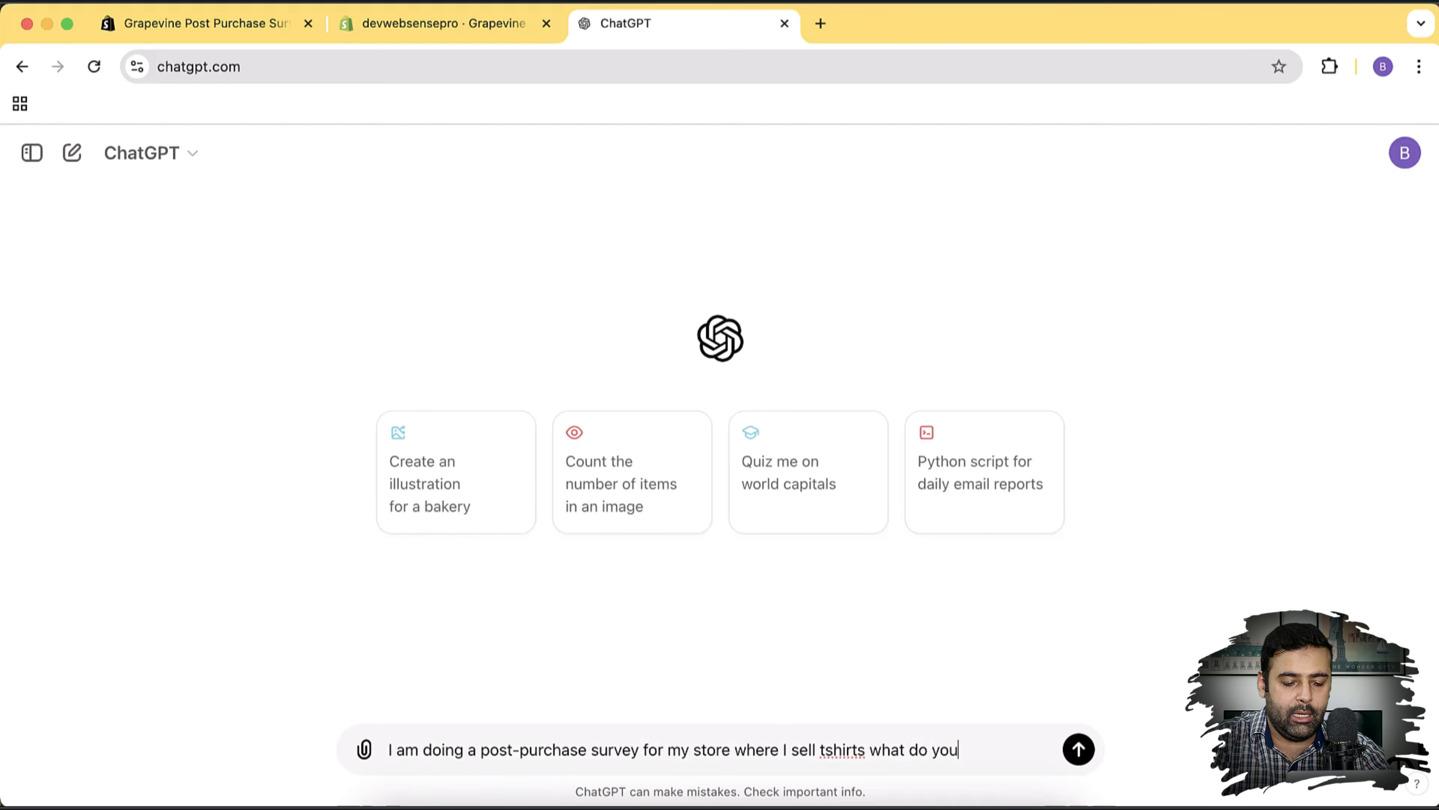
key("BackSpace")
key("BackSpace")
key("BackSpace")
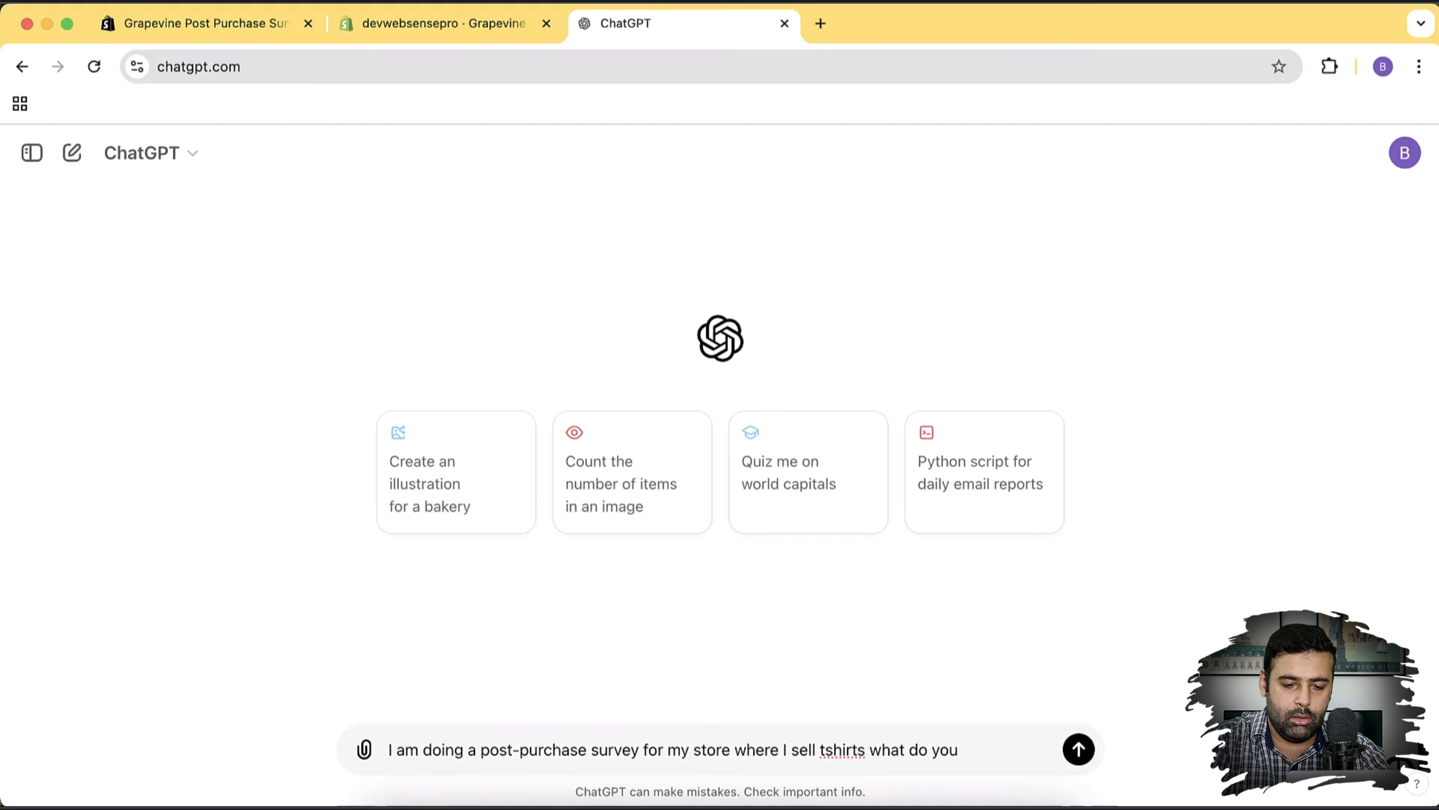
type("think I should ask my")
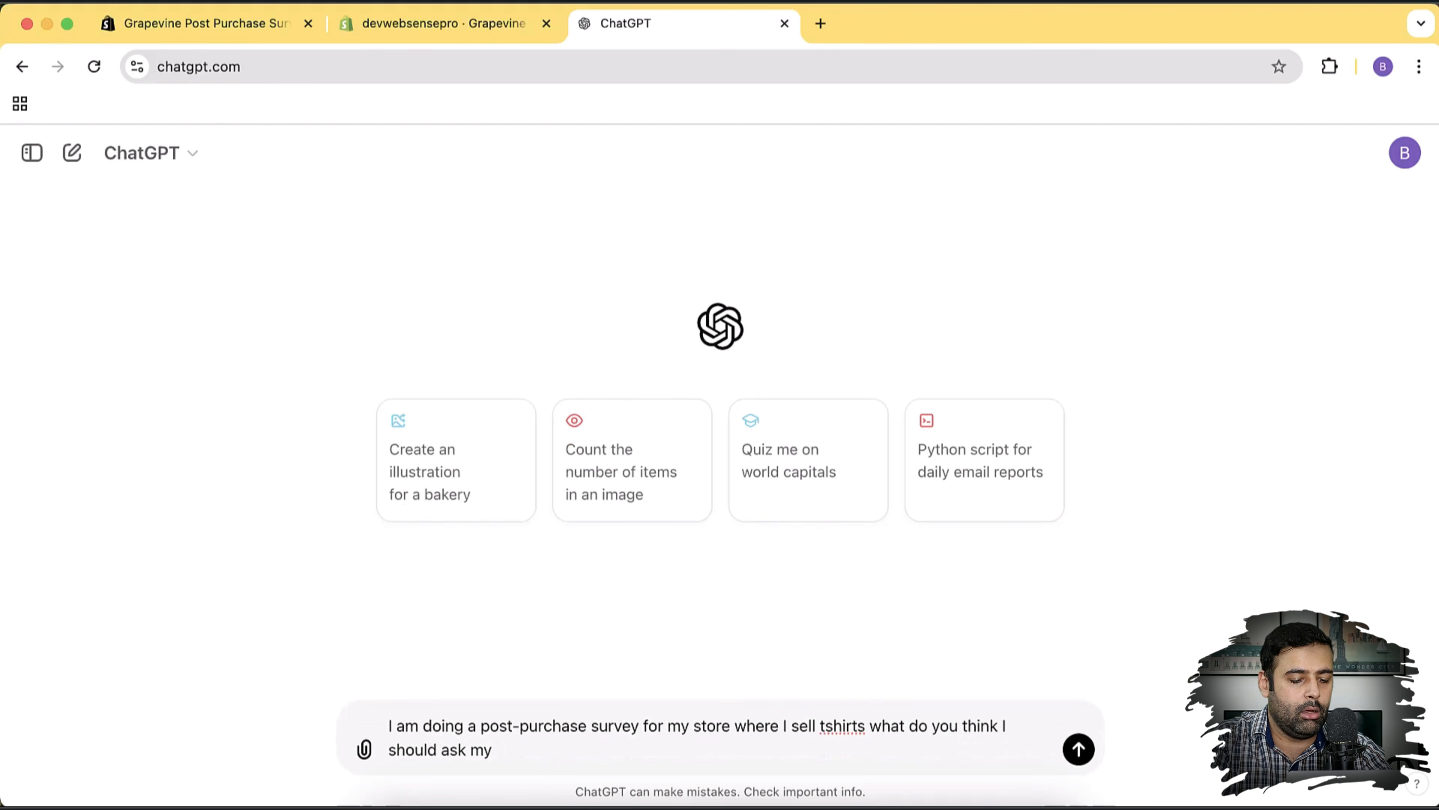
type(" customers in that survey?")
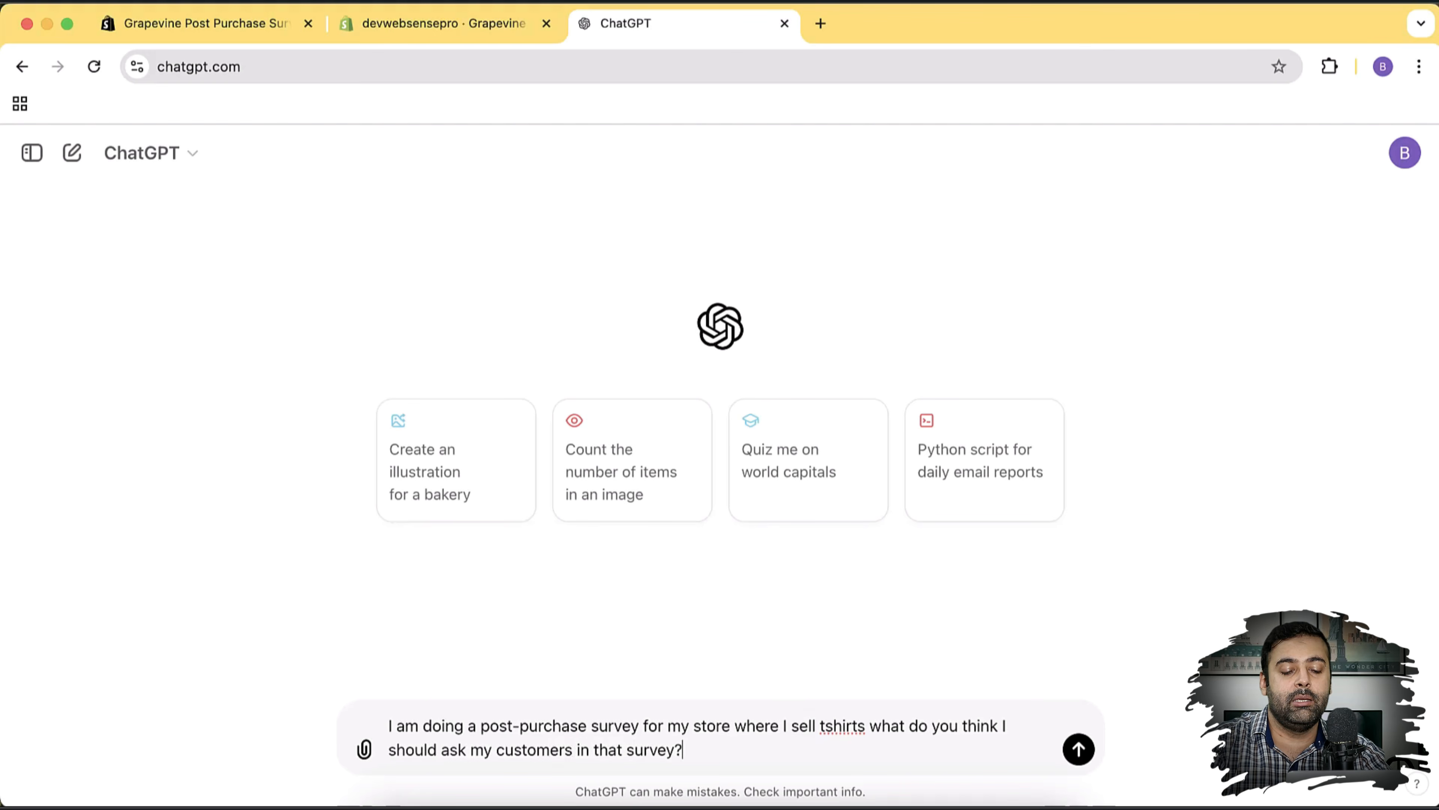
key("Return")
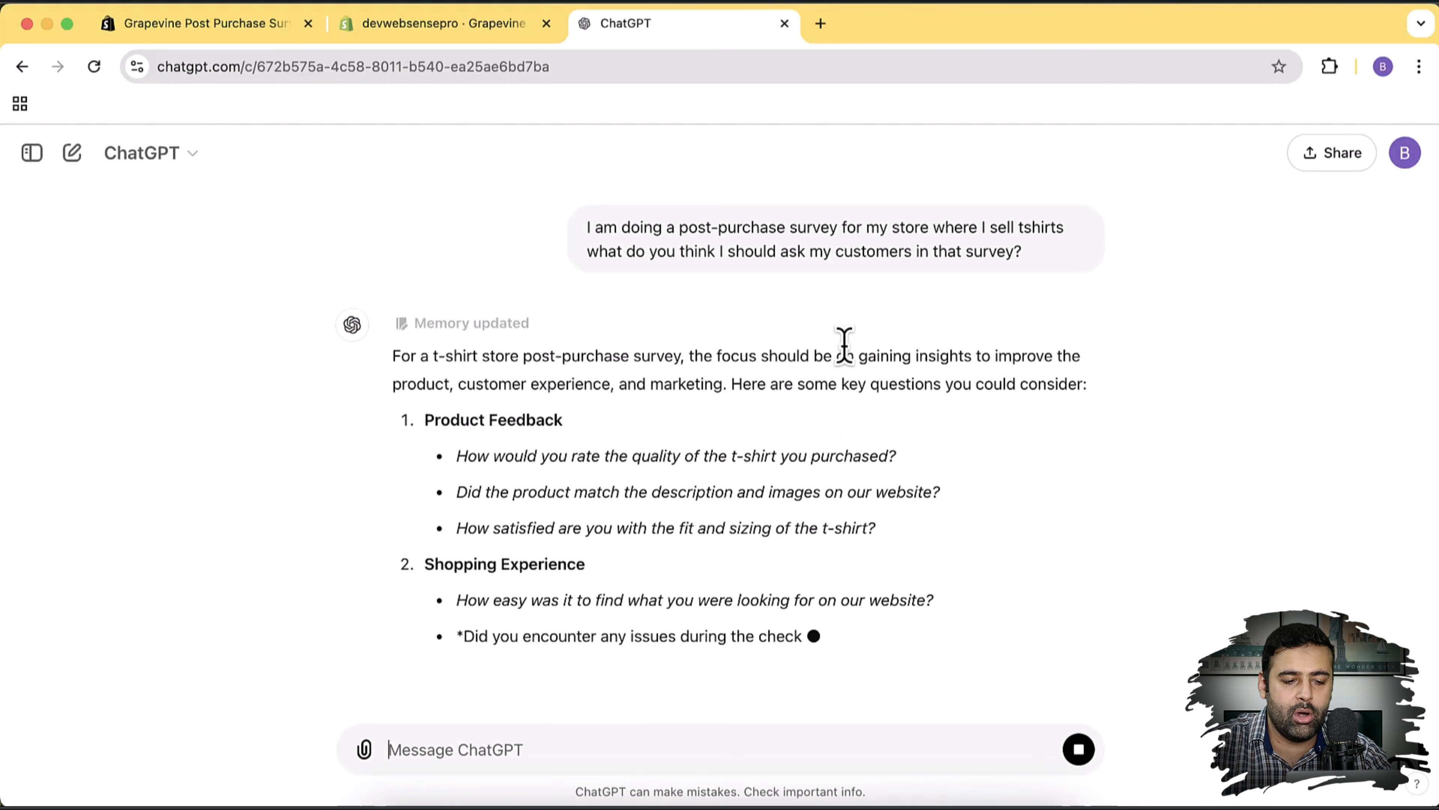
- Copy "How would you rate the quality of the t-shirt you purchased" from ChatGPT's reply and return to the Grapevine survey editor
scroll(877, 389, "down", 2)
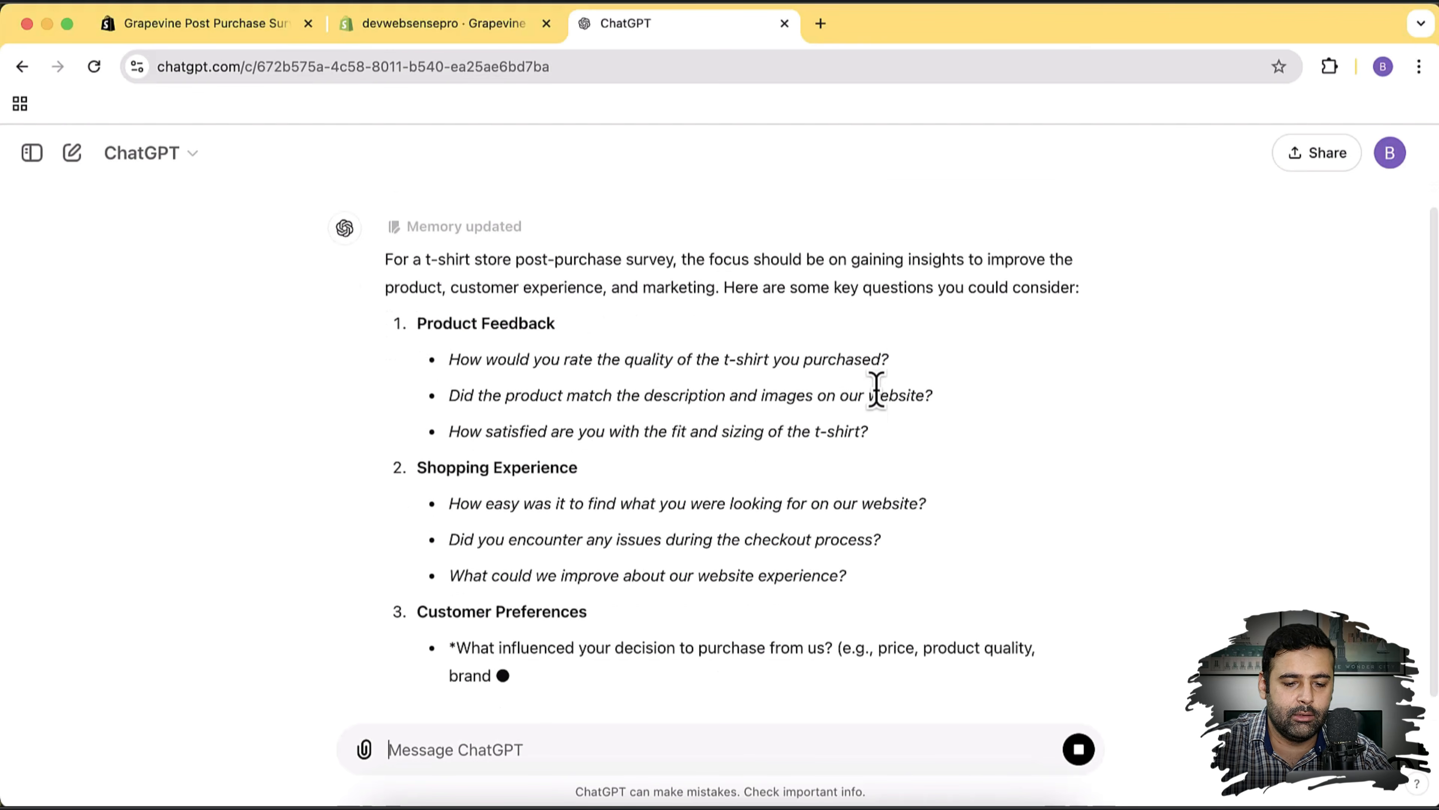
scroll(879, 386, "down", 1)
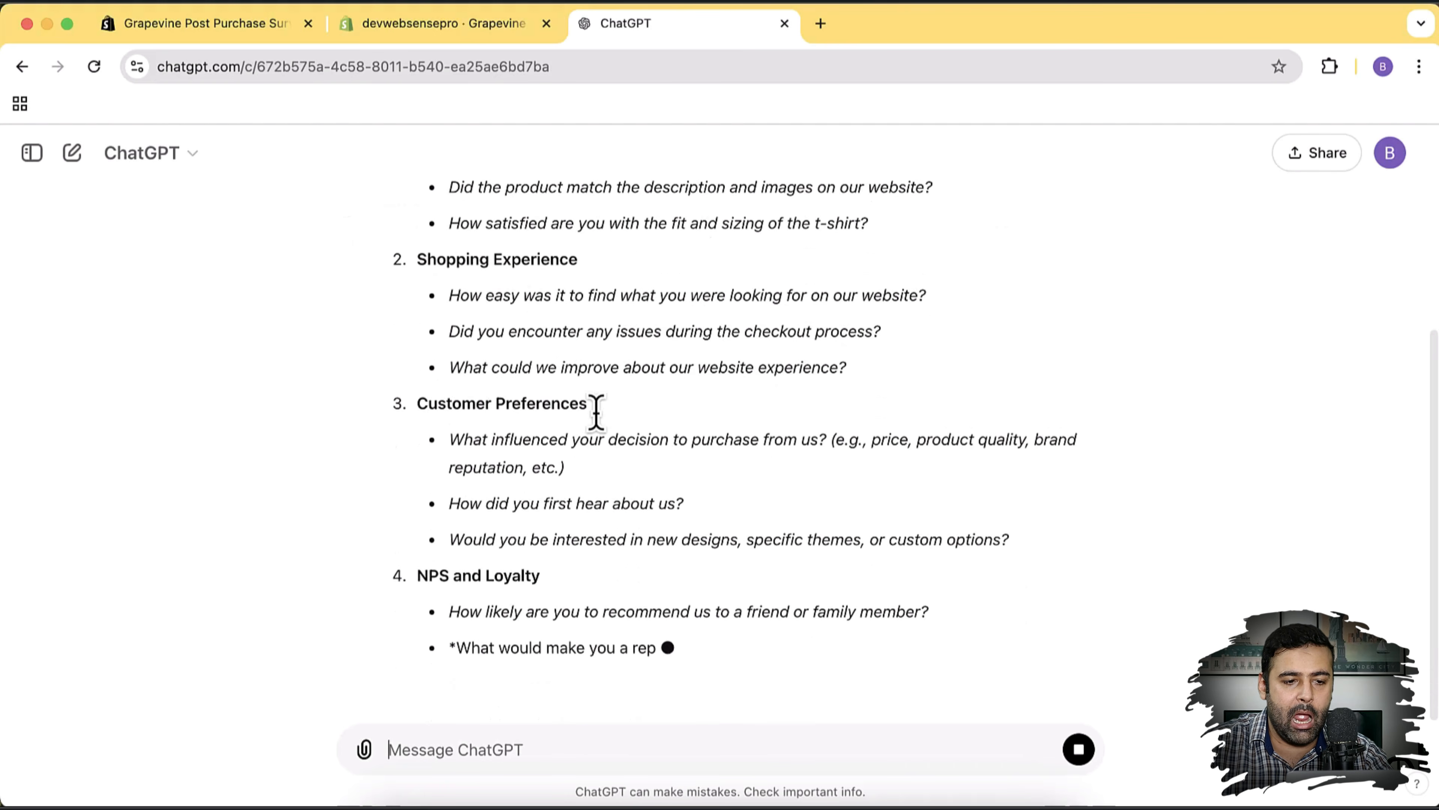
scroll(547, 331, "up", 4)
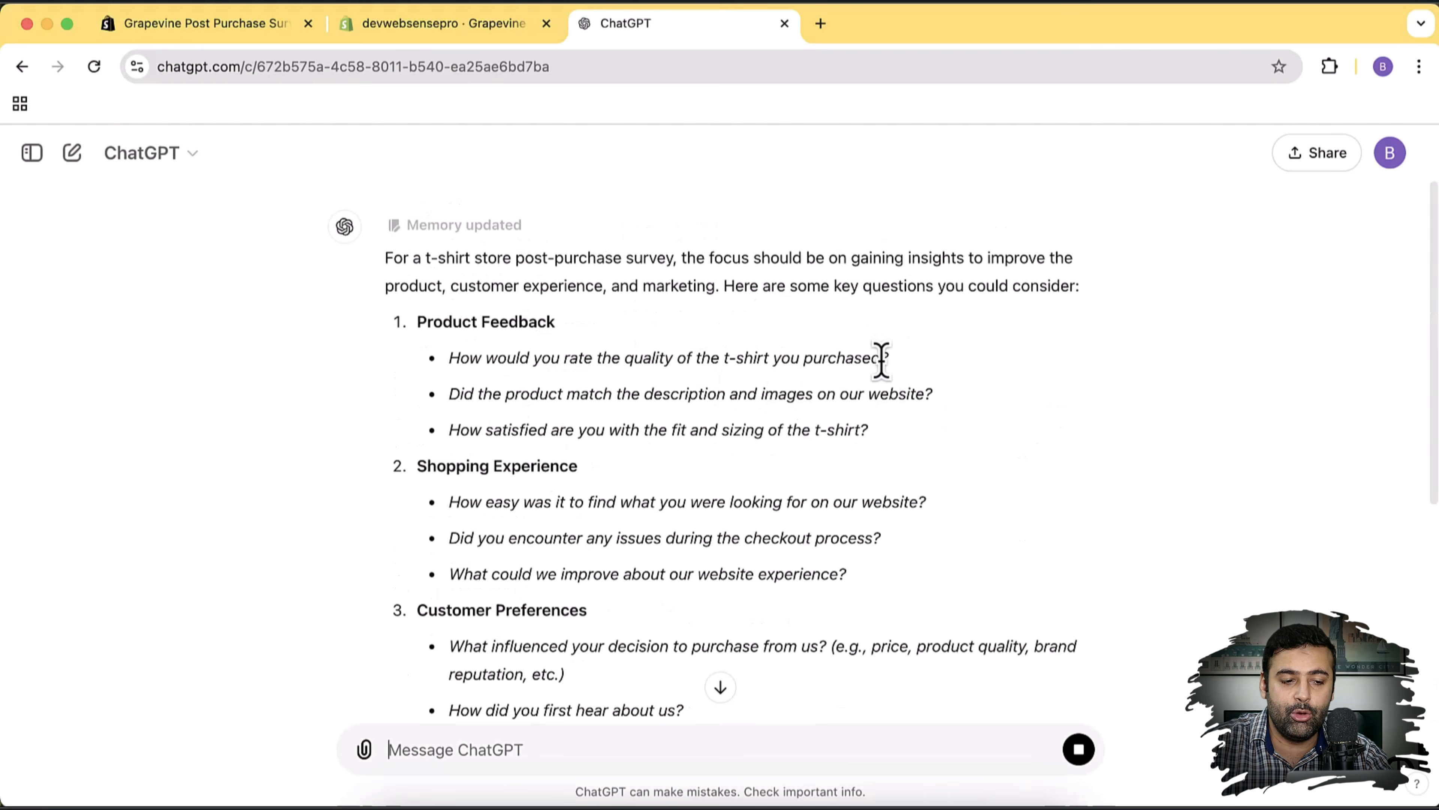
left_click_drag(882, 360, 459, 361)
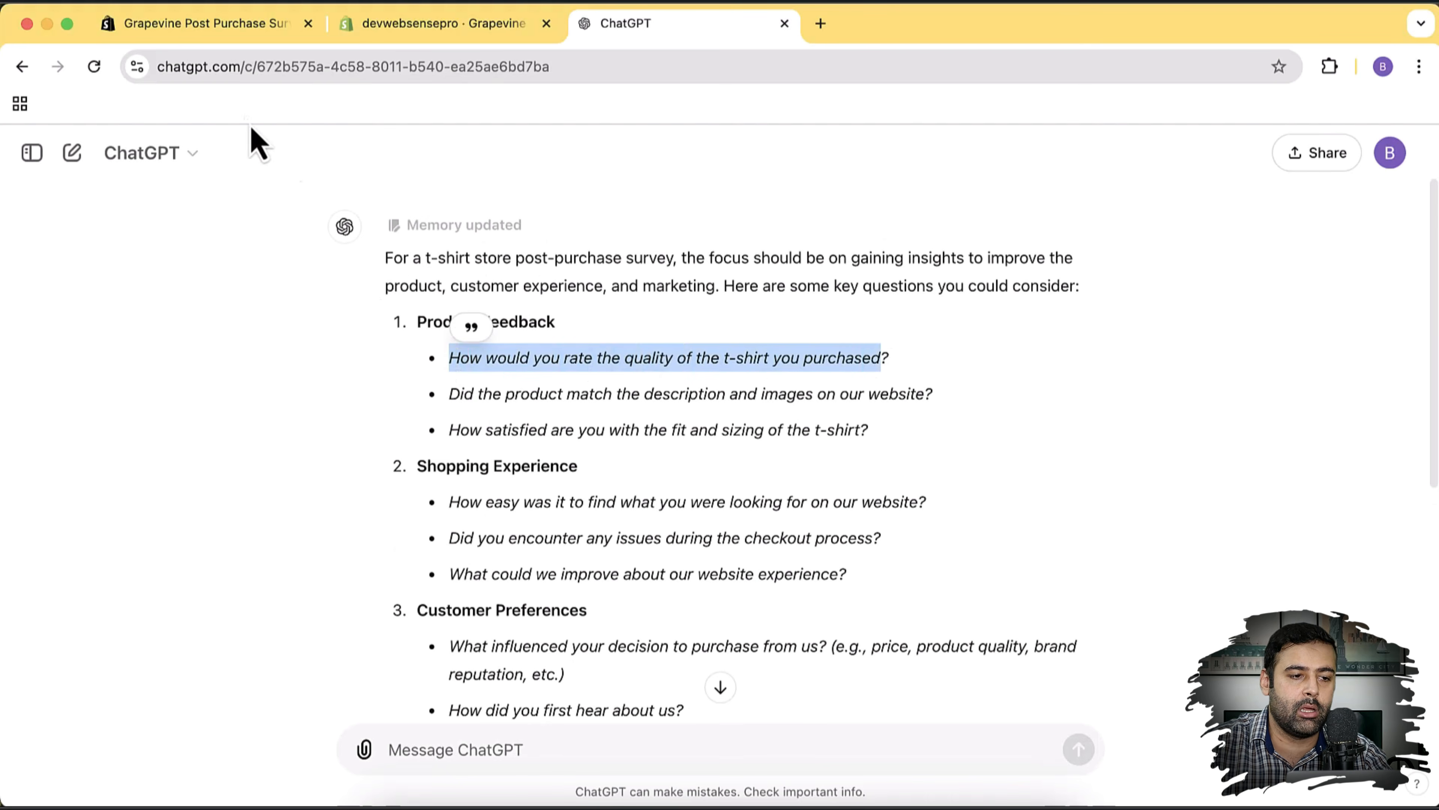
left_click(238, 23)
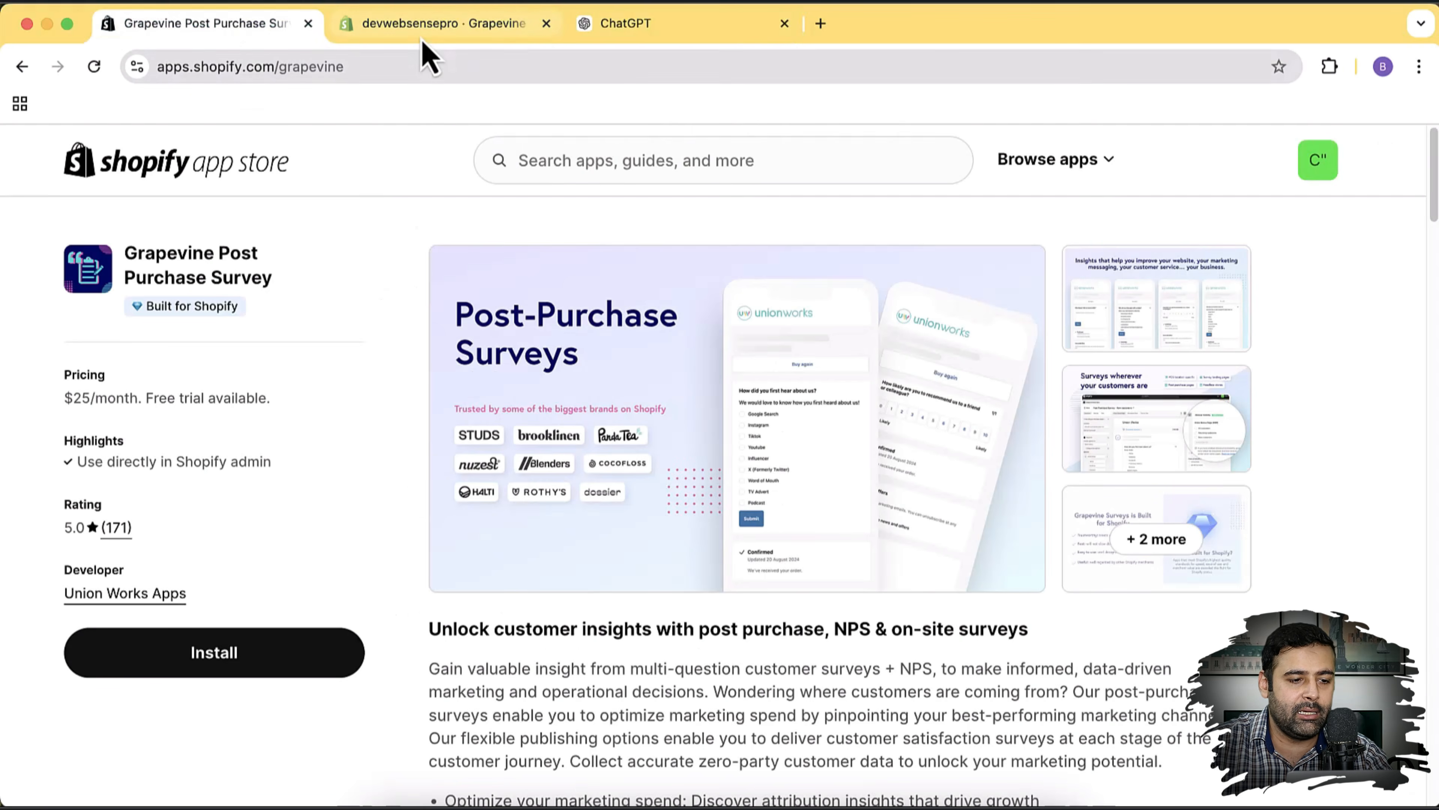
left_click(425, 25)
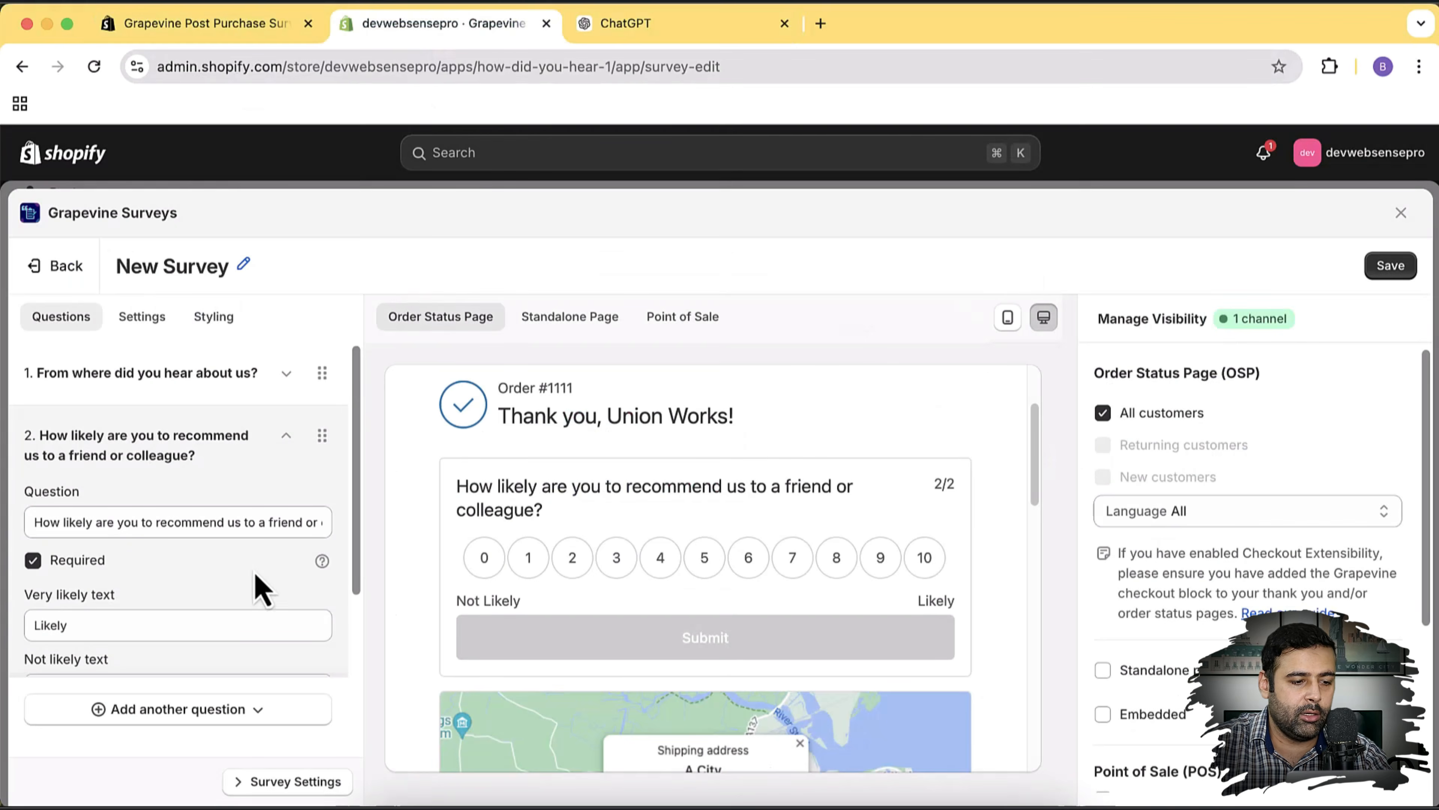
- Add an Open text question as the third question, with the text "How would you rate the quality of the t-shirt you purchased"
left_click(286, 438)
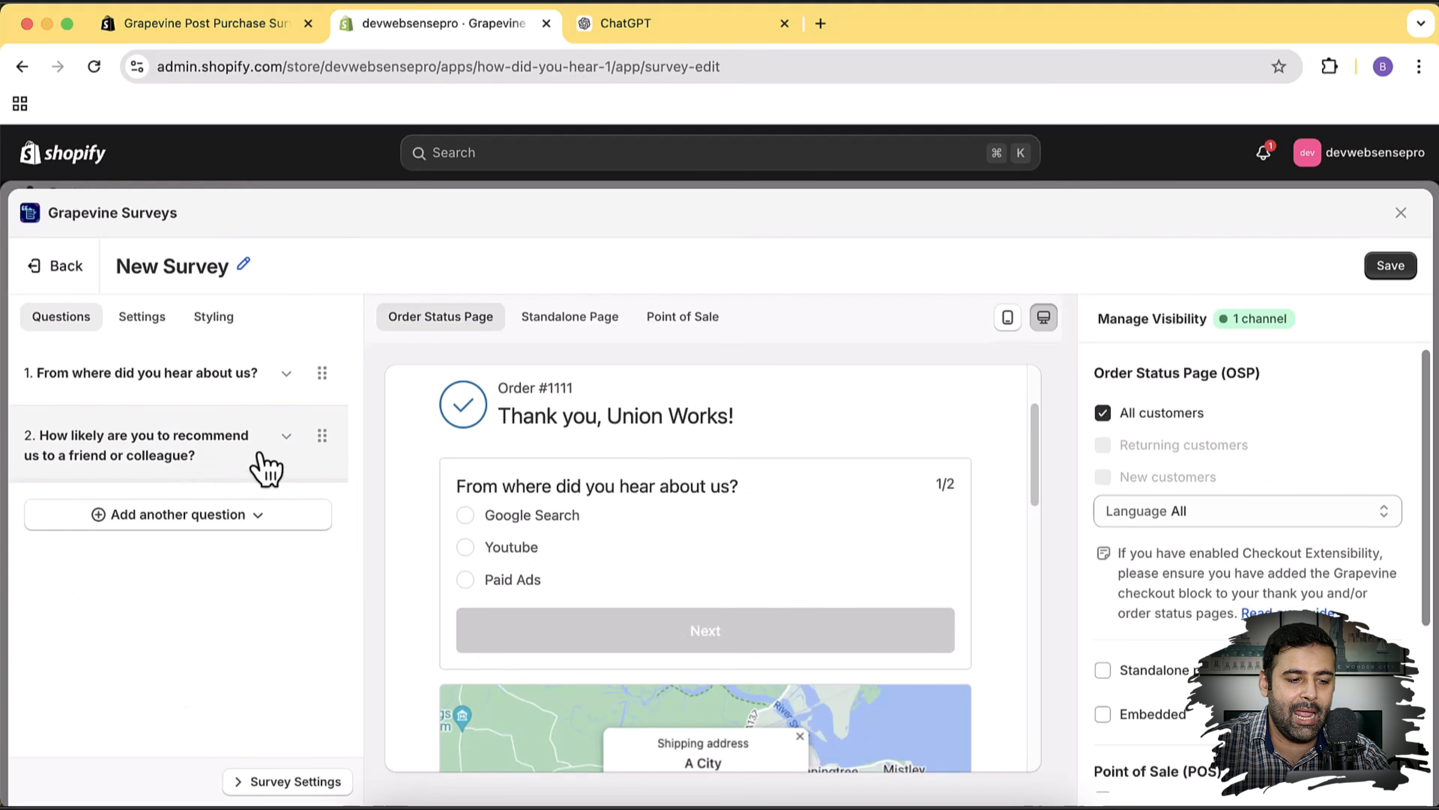
left_click(248, 519)
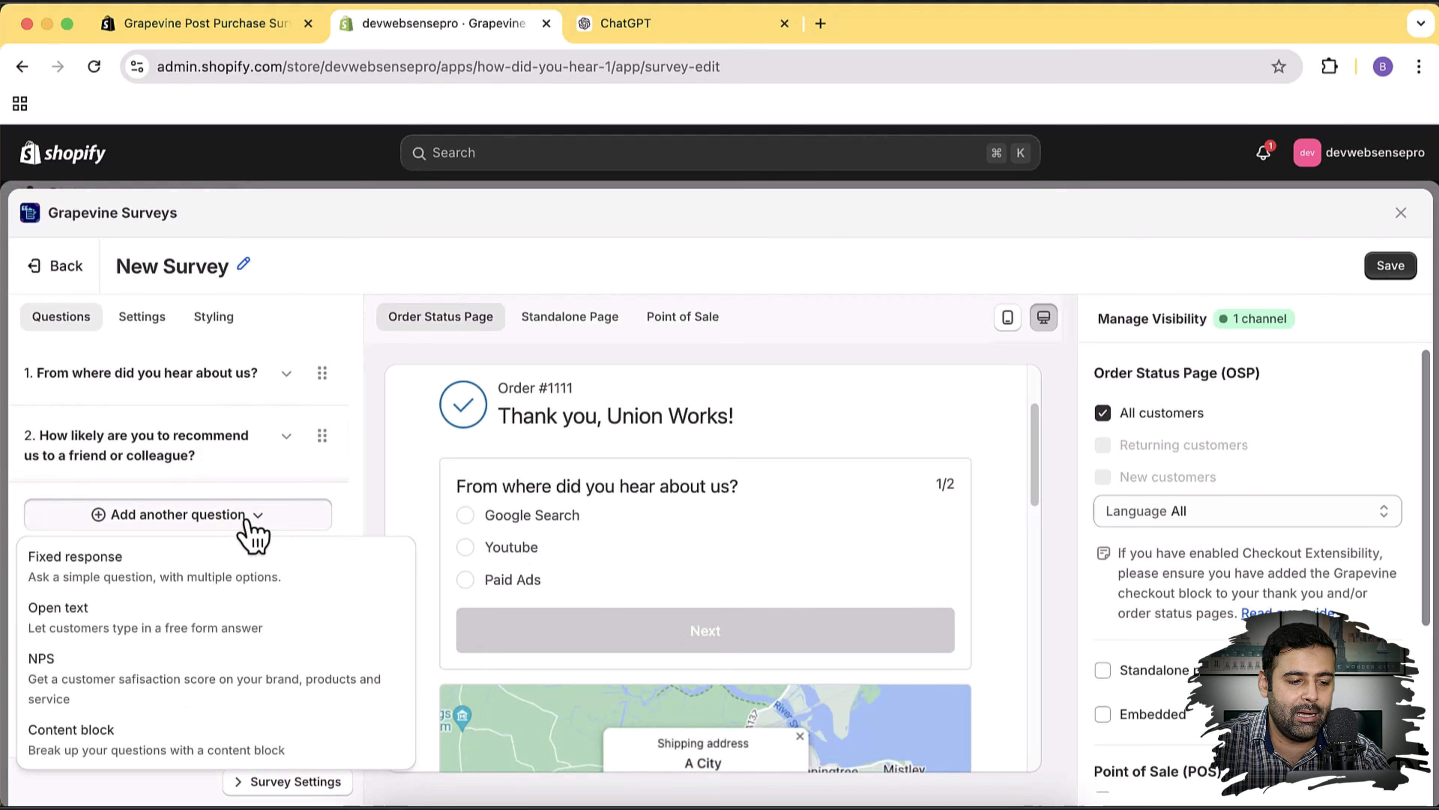
left_click(153, 649)
scroll(193, 555, "down", 1)
left_click(162, 553)
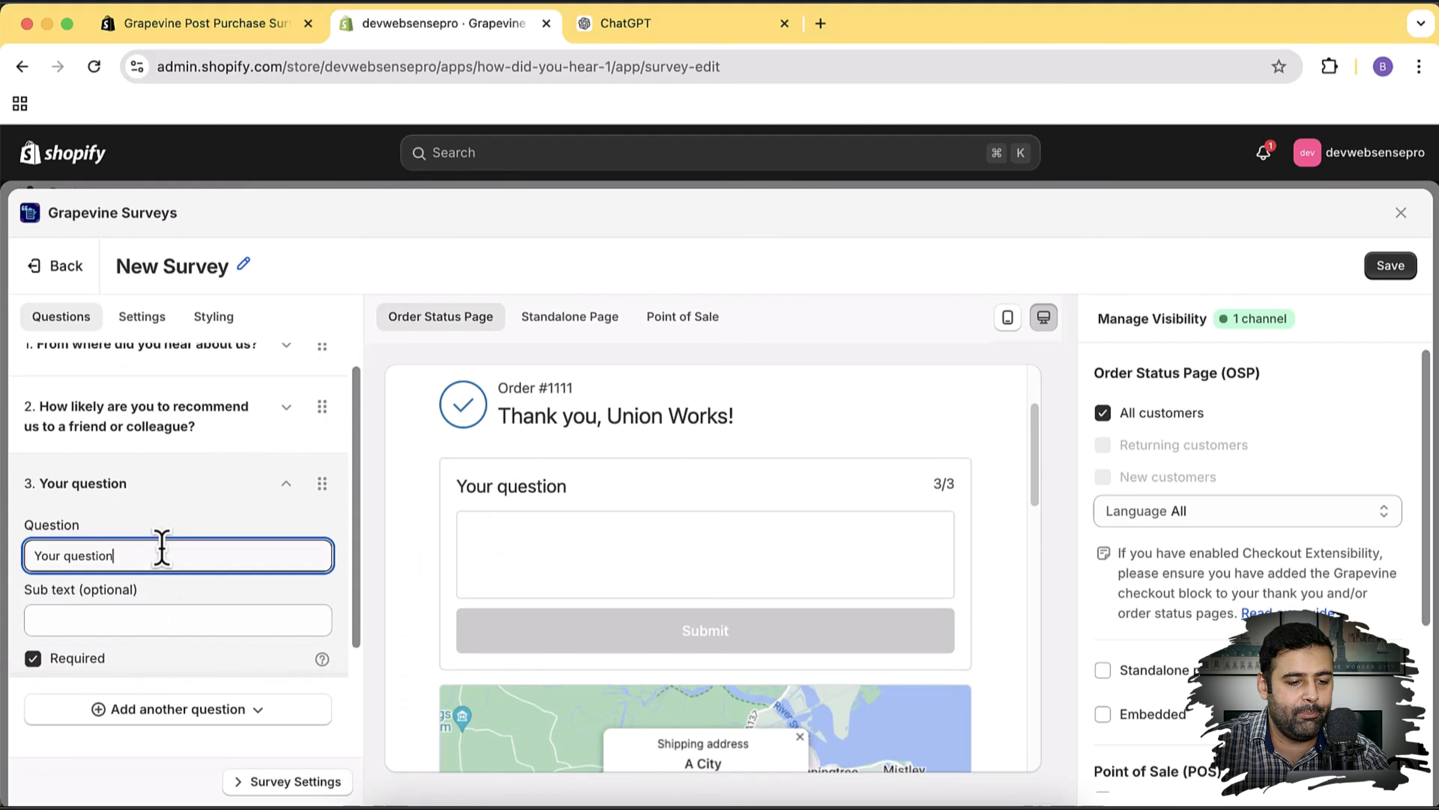
type("How would you rate the quality of the t-shirt you purchased")
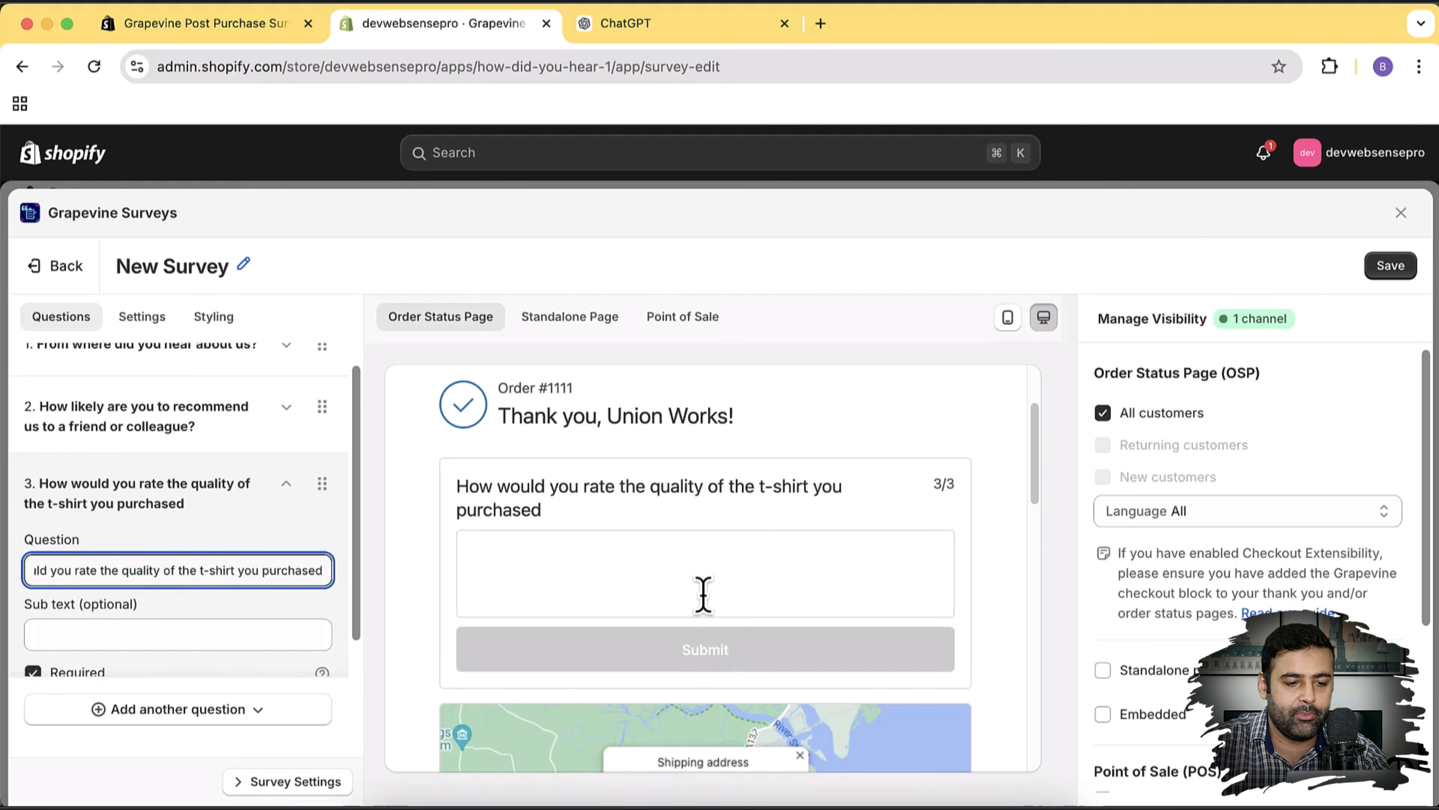
scroll(591, 493, "down", 2)
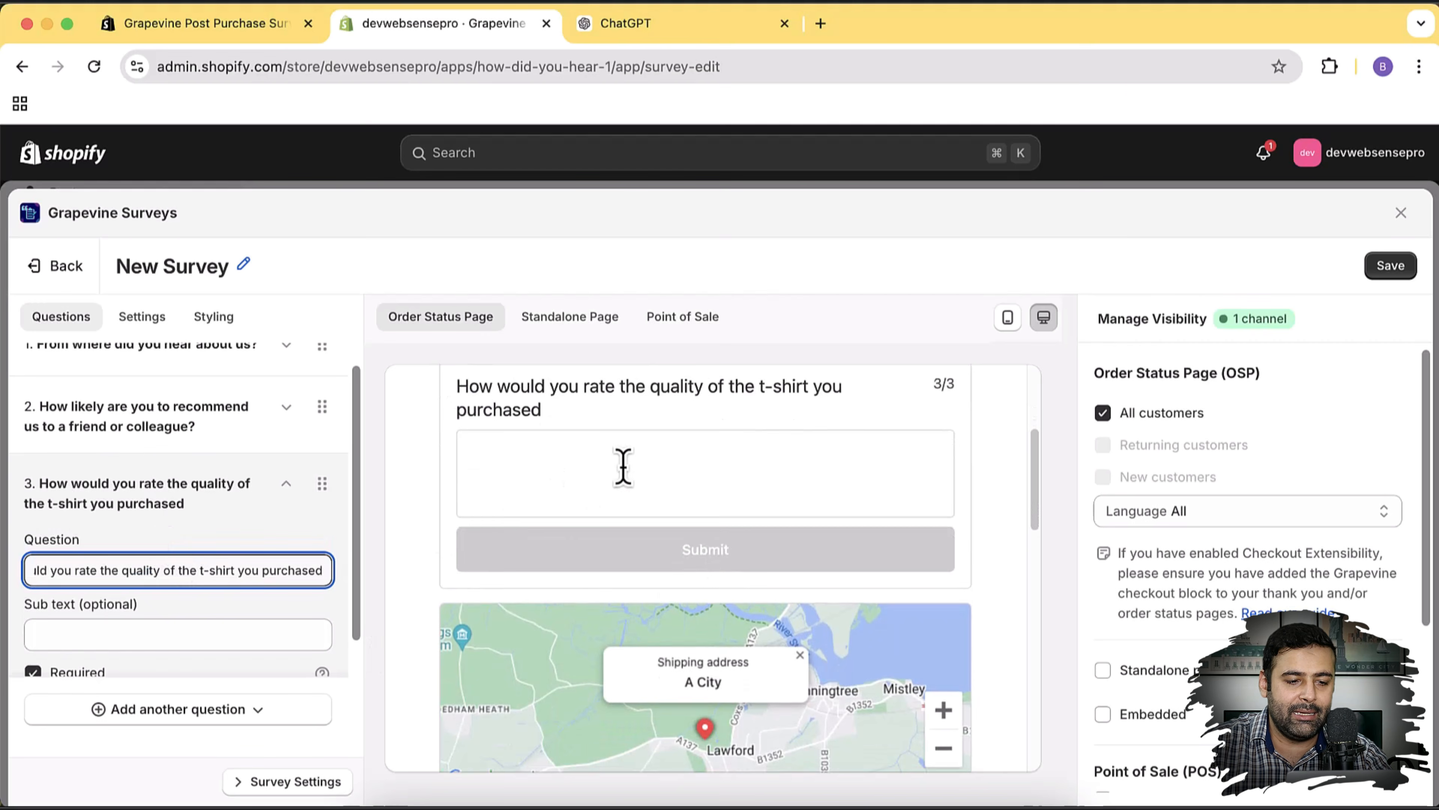
scroll(620, 460, "up", 4)
scroll(257, 547, "down", 3)
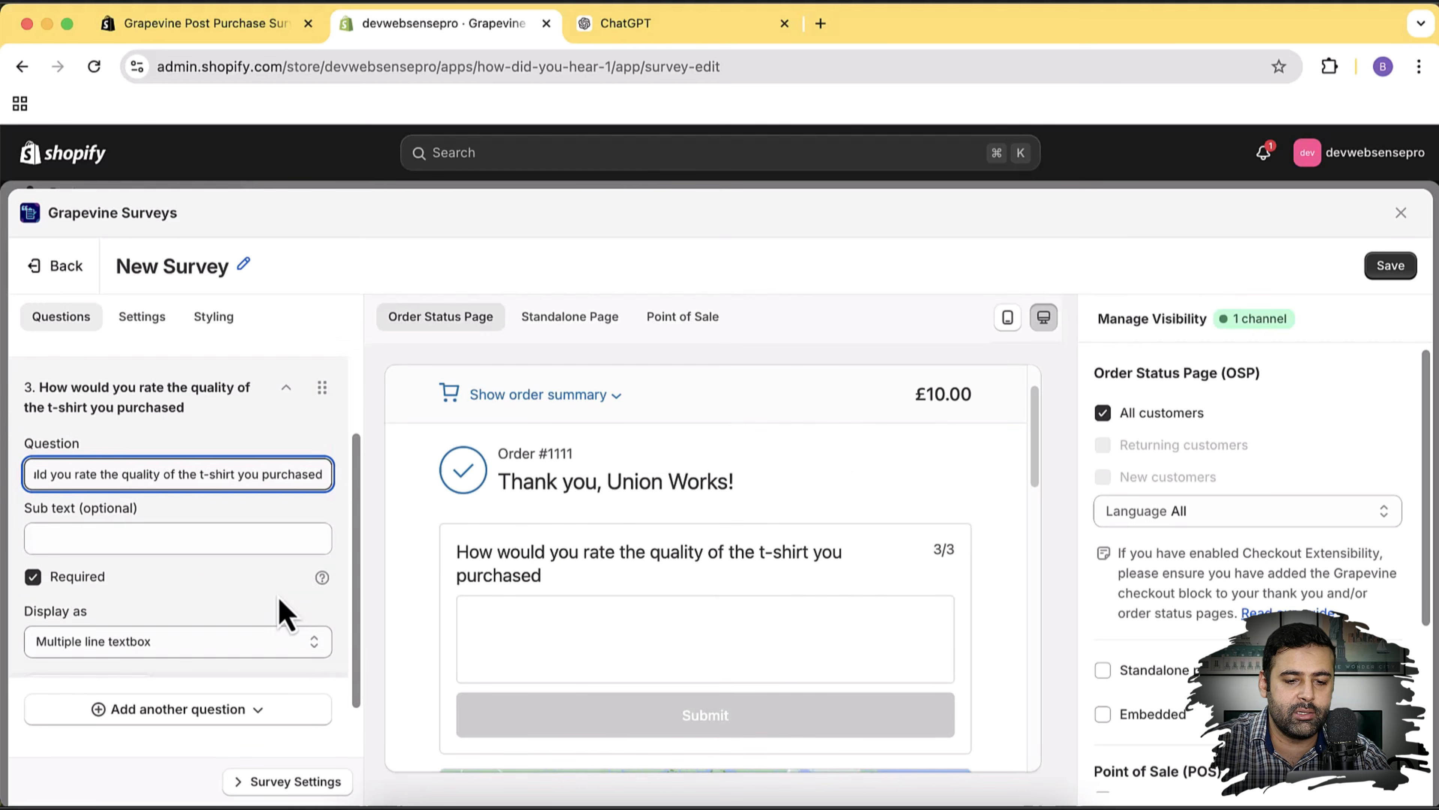
- Review the third question's settings and the remaining question ideas in ChatGPT's reply, returning to the Grapevine survey editor
scroll(283, 611, "up", 4)
scroll(308, 505, "down", 3)
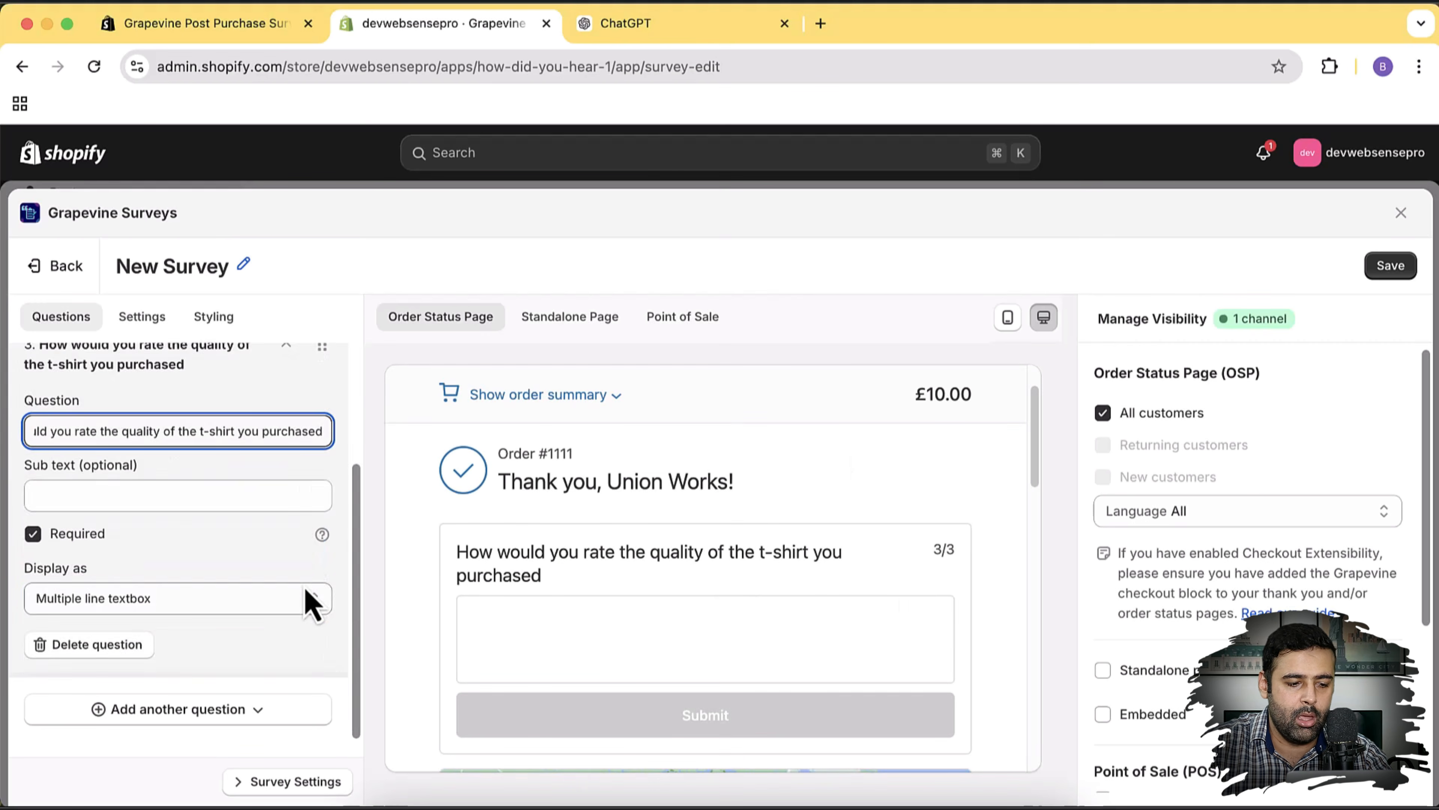
scroll(312, 600, "up", 3)
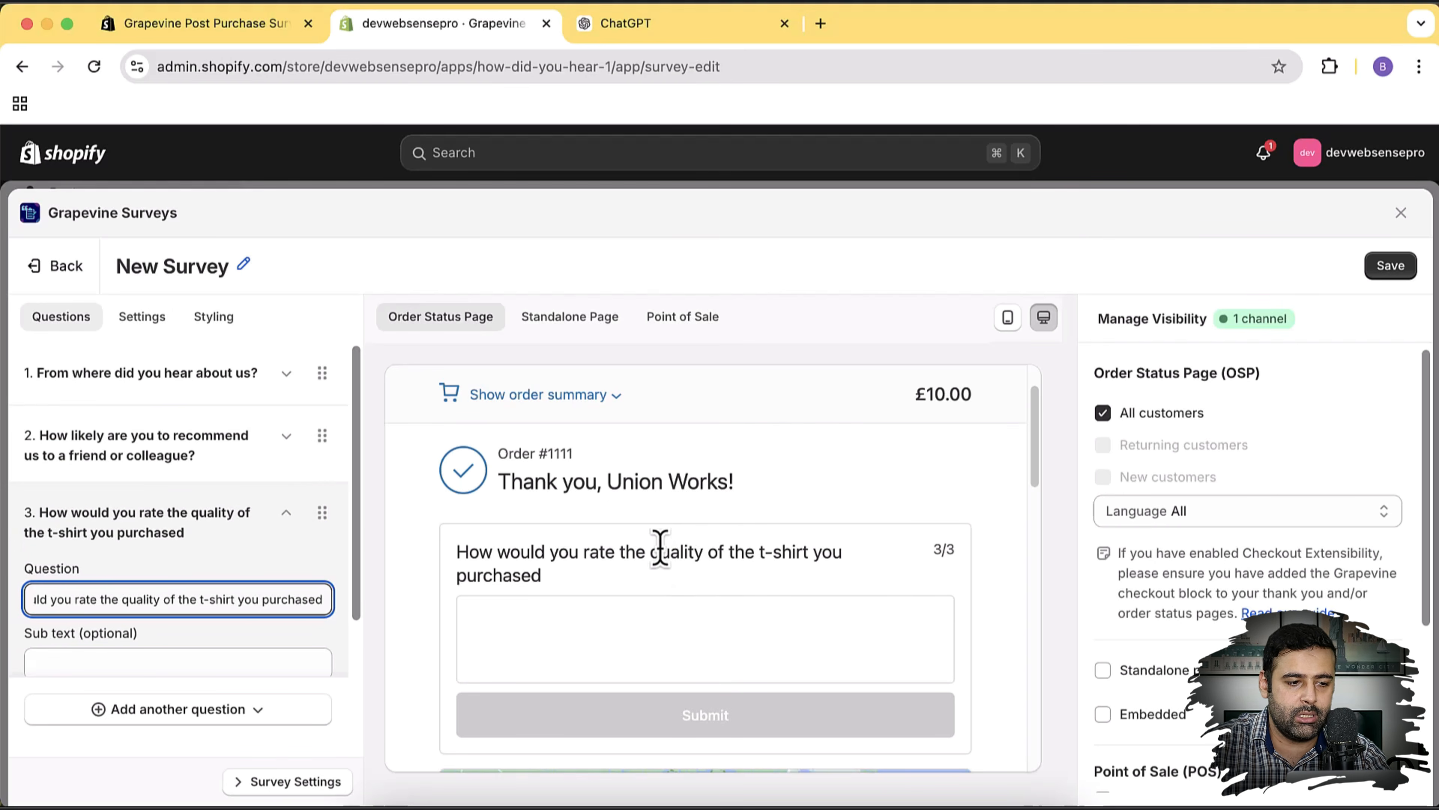
left_click(683, 33)
scroll(1076, 504, "down", 5)
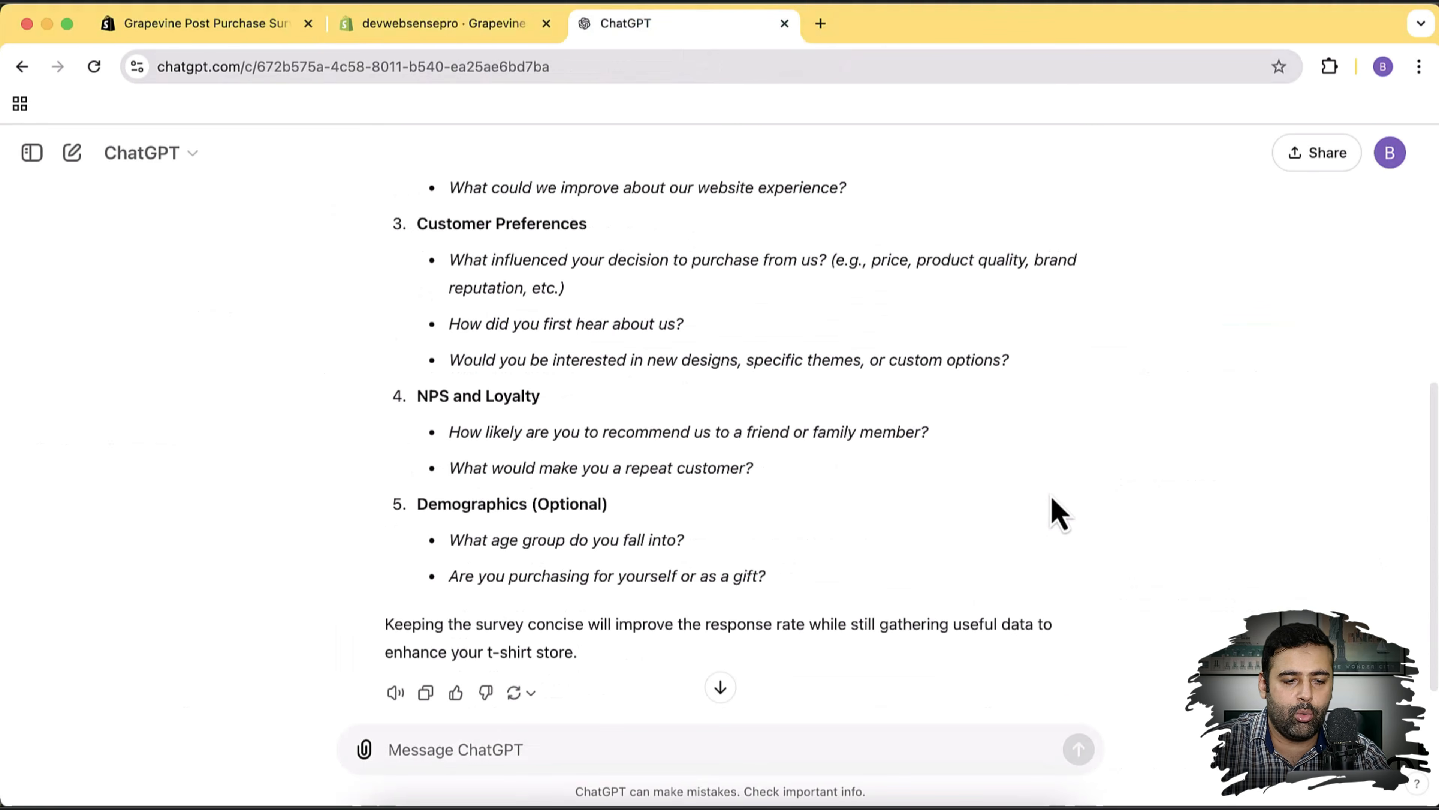
scroll(620, 241, "up", 2)
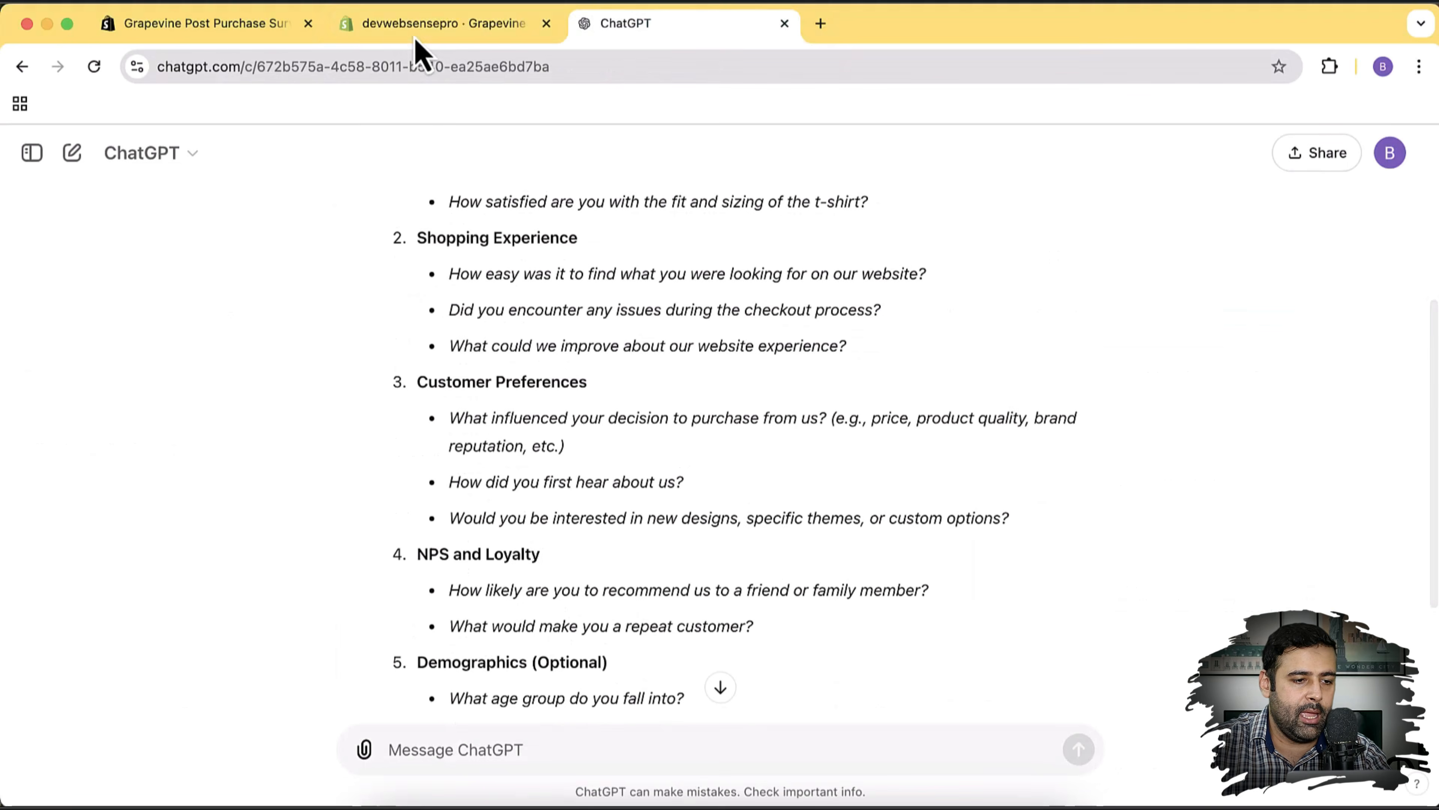
left_click(419, 25)
- Open the survey's settings and examine the General options alongside the order status page preview
left_click(142, 326)
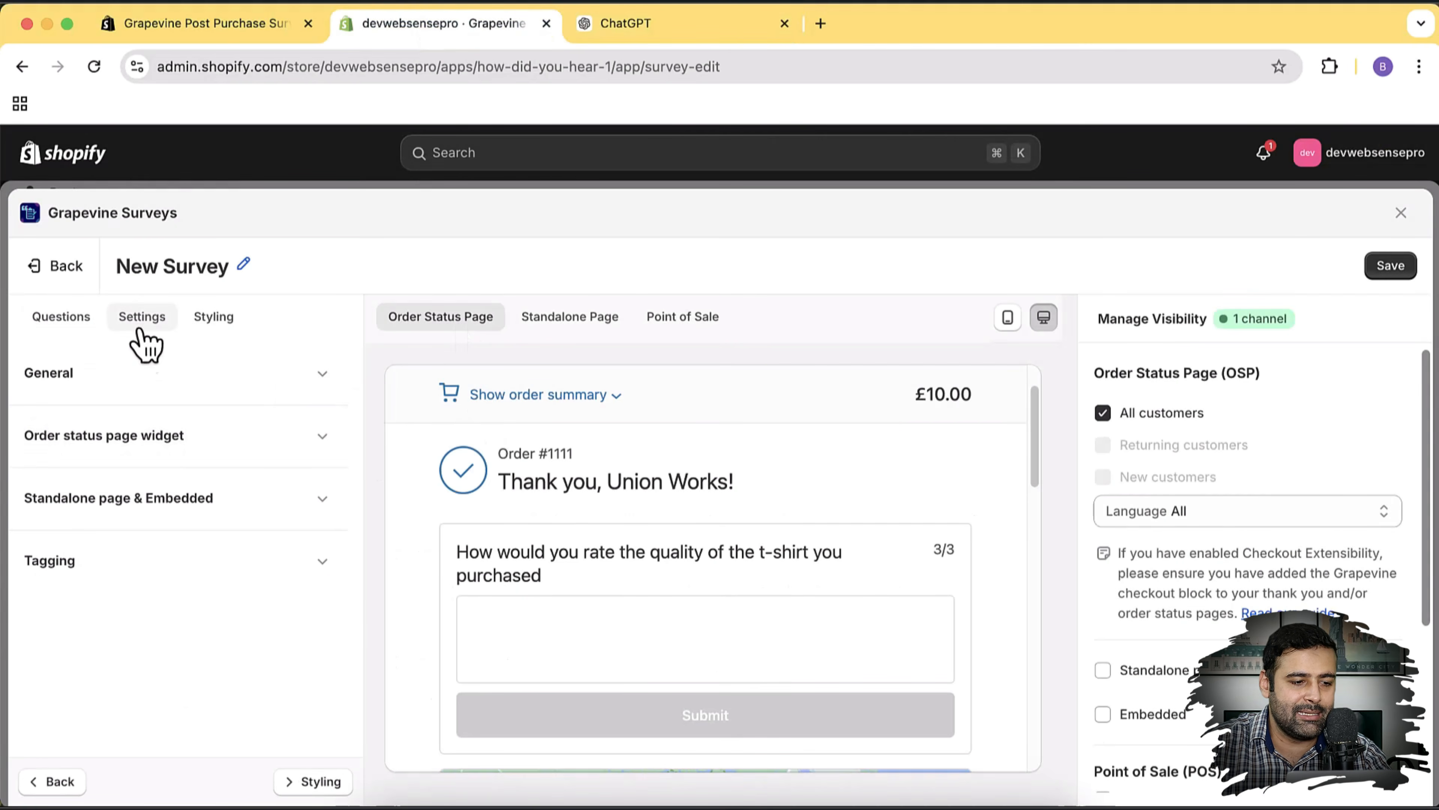
left_click(315, 386)
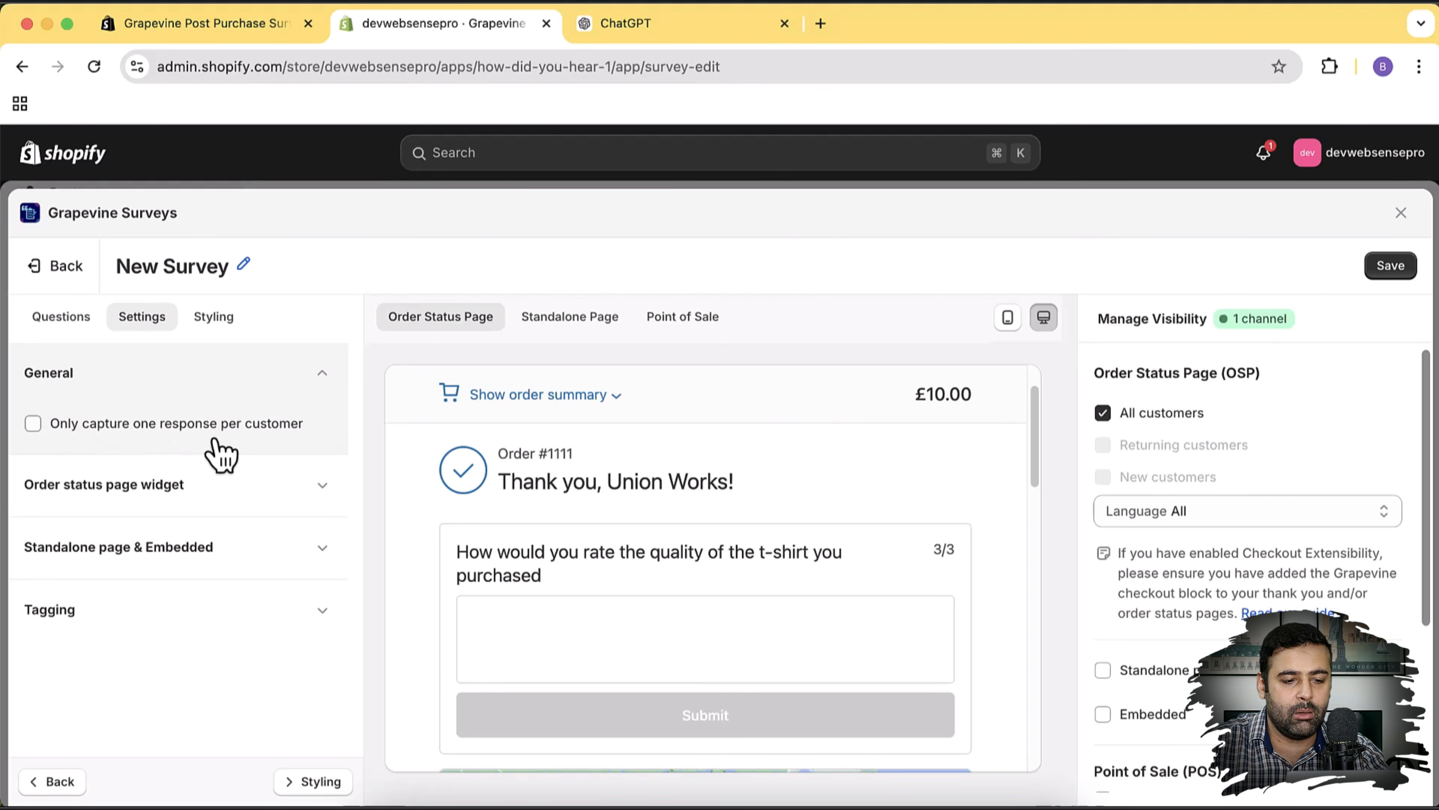
scroll(881, 510, "down", 3)
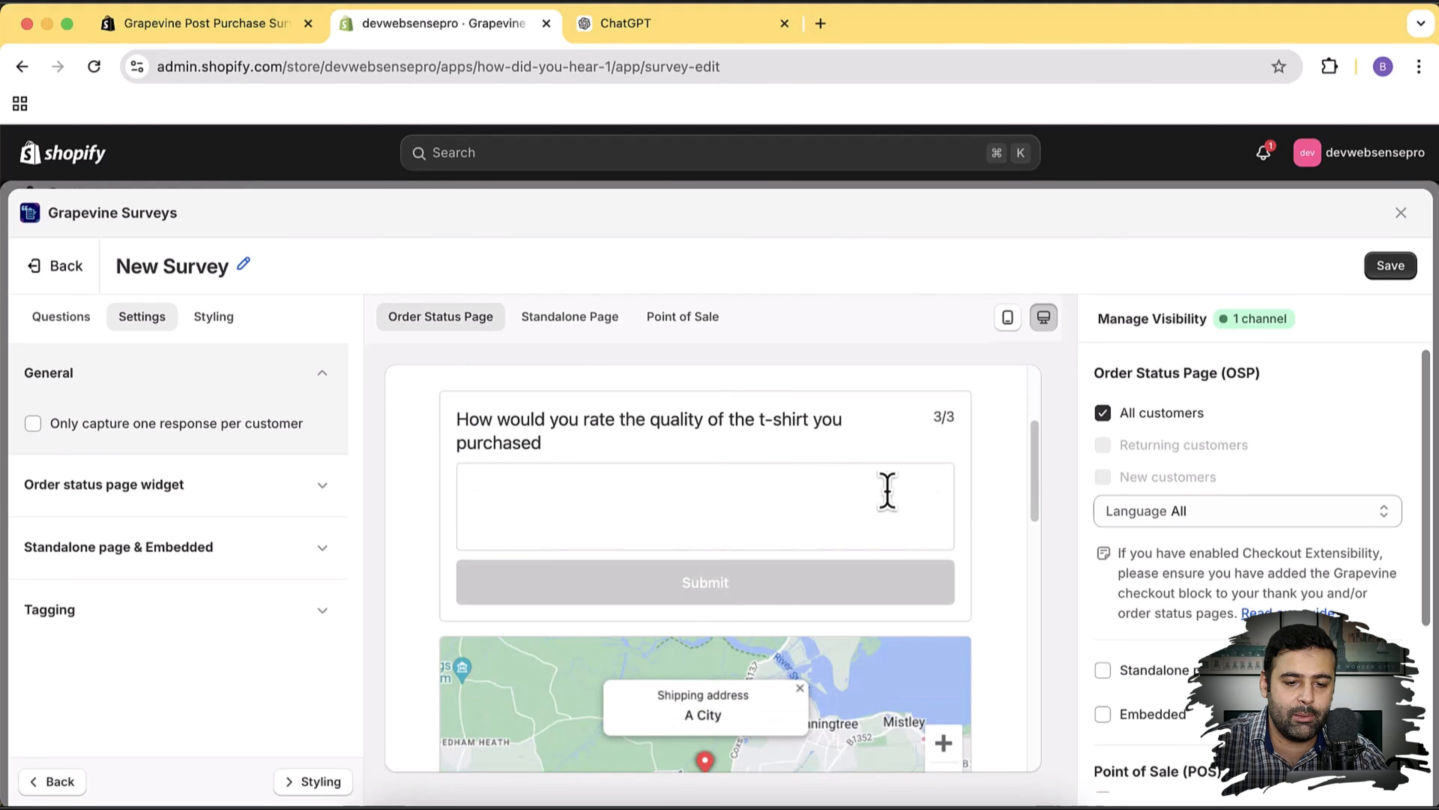
scroll(887, 490, "up", 4)
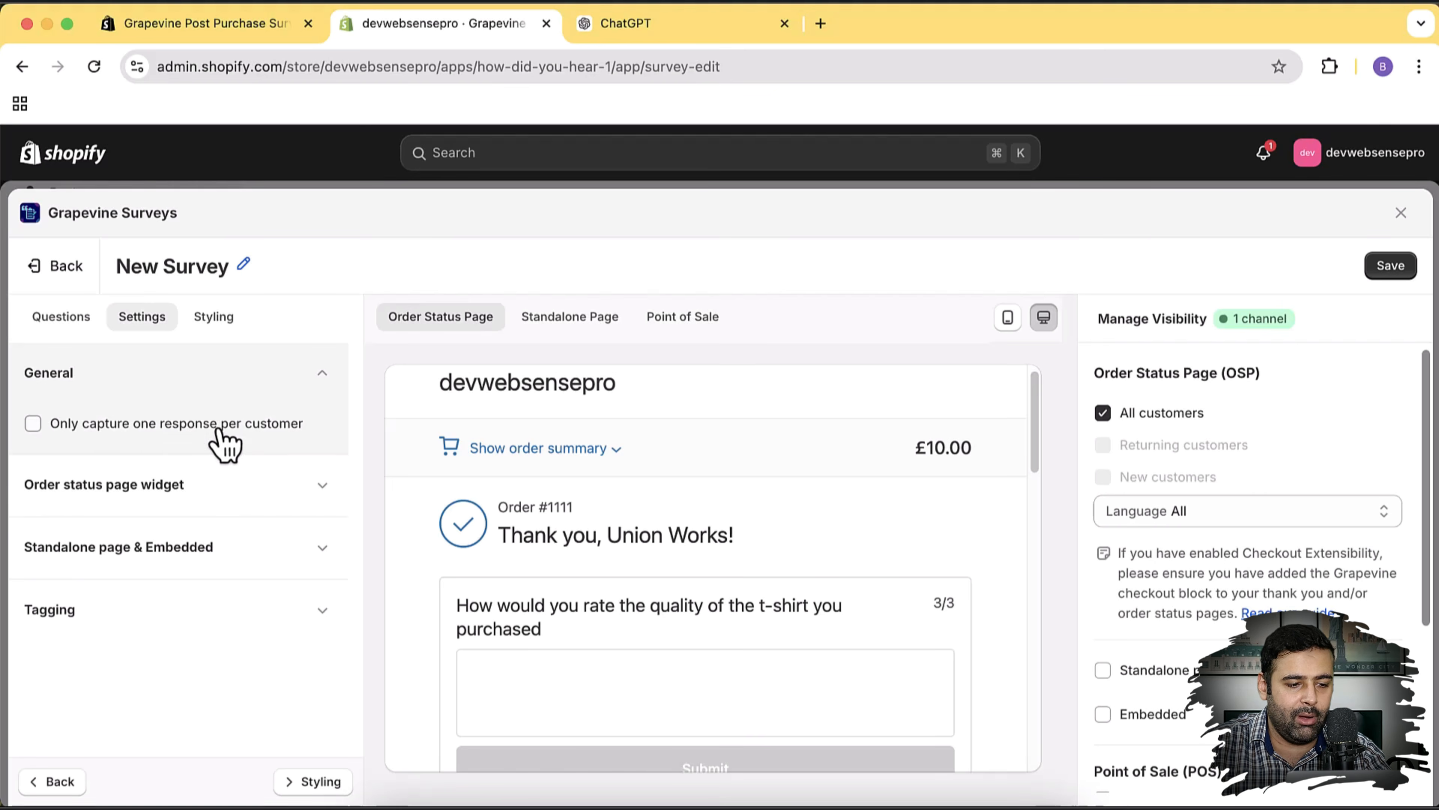
- Set the title of the order status page widget to "Post Purchase Survey"
left_click(309, 483)
scroll(308, 431, "down", 3)
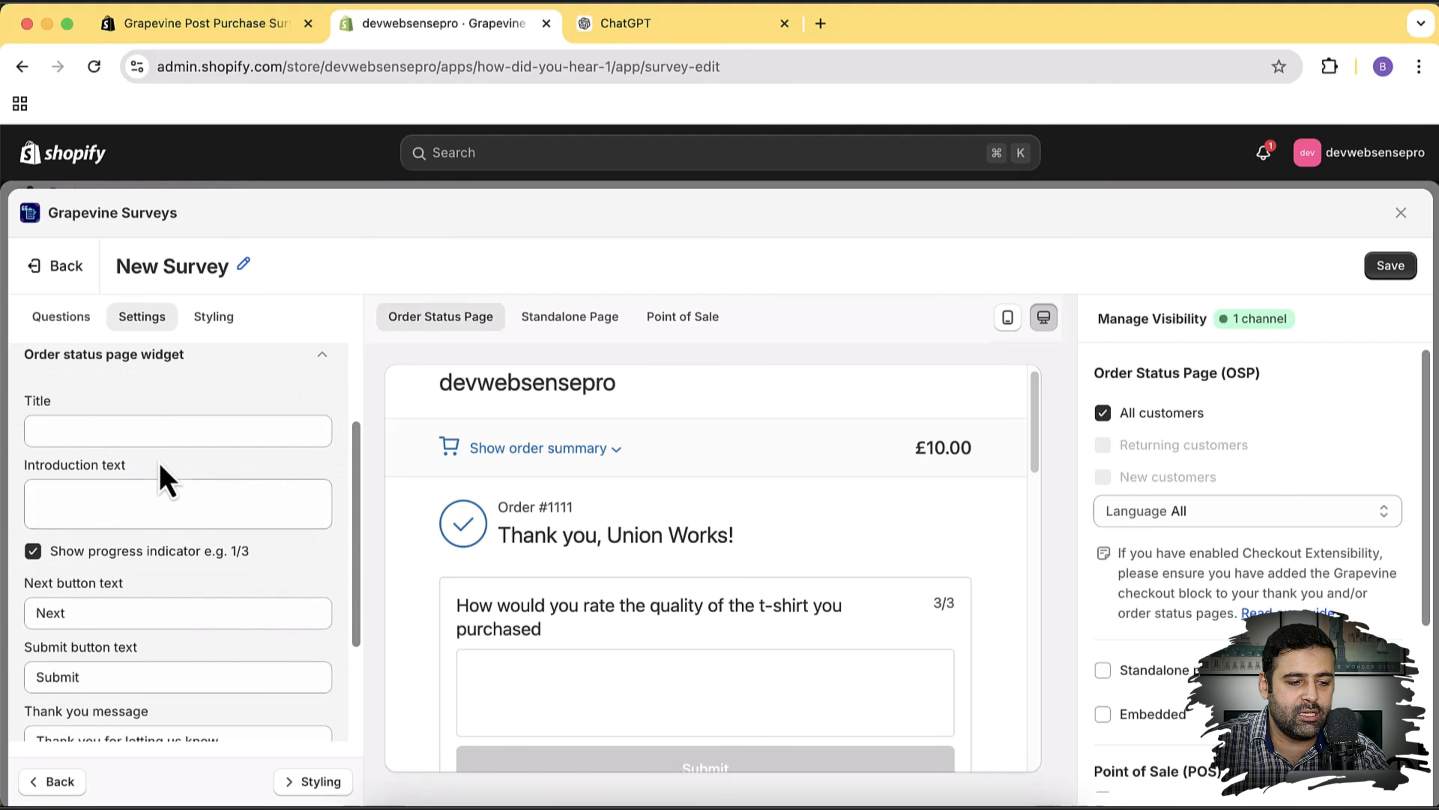
left_click(152, 430)
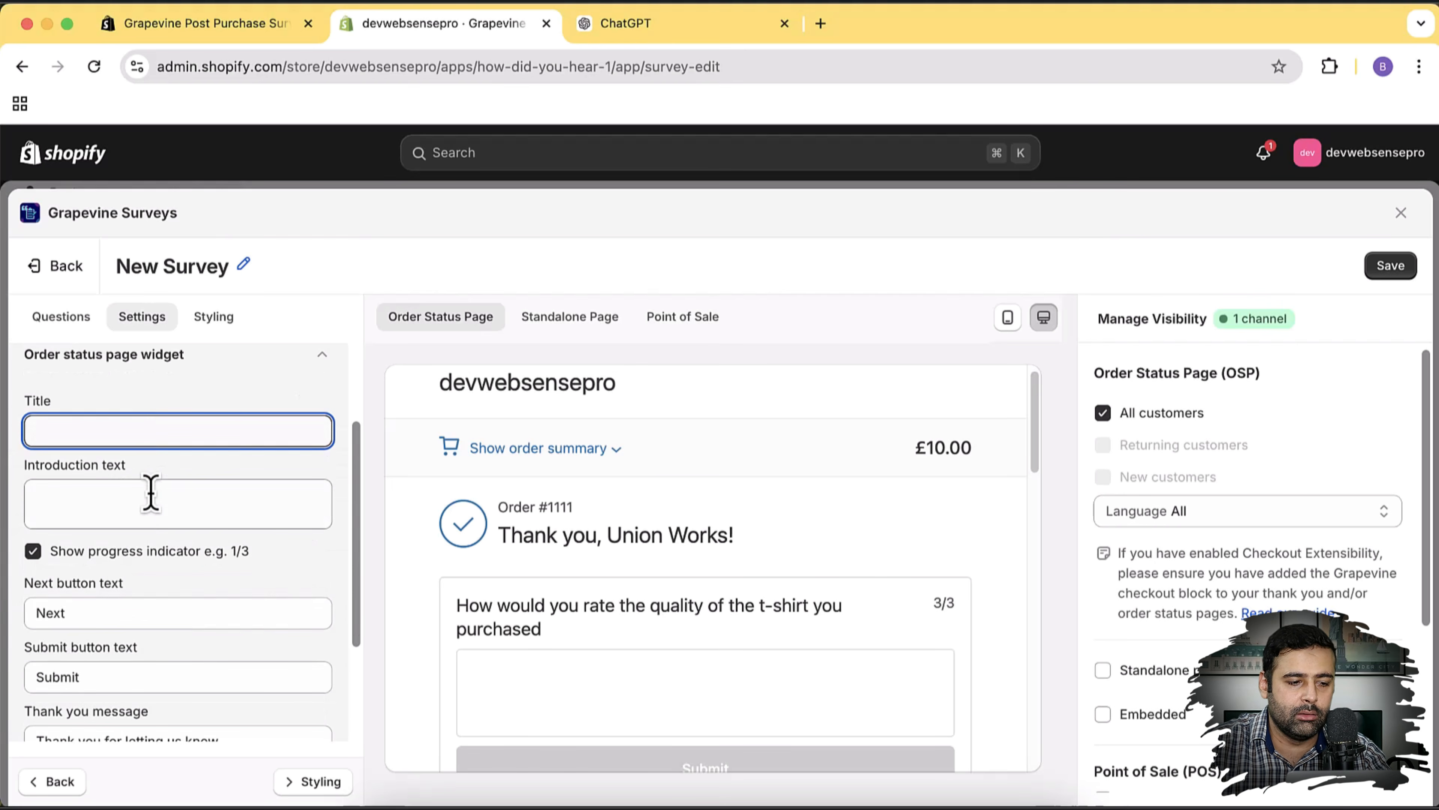
left_click(151, 493)
left_click(161, 432)
scroll(225, 482, "up", 1)
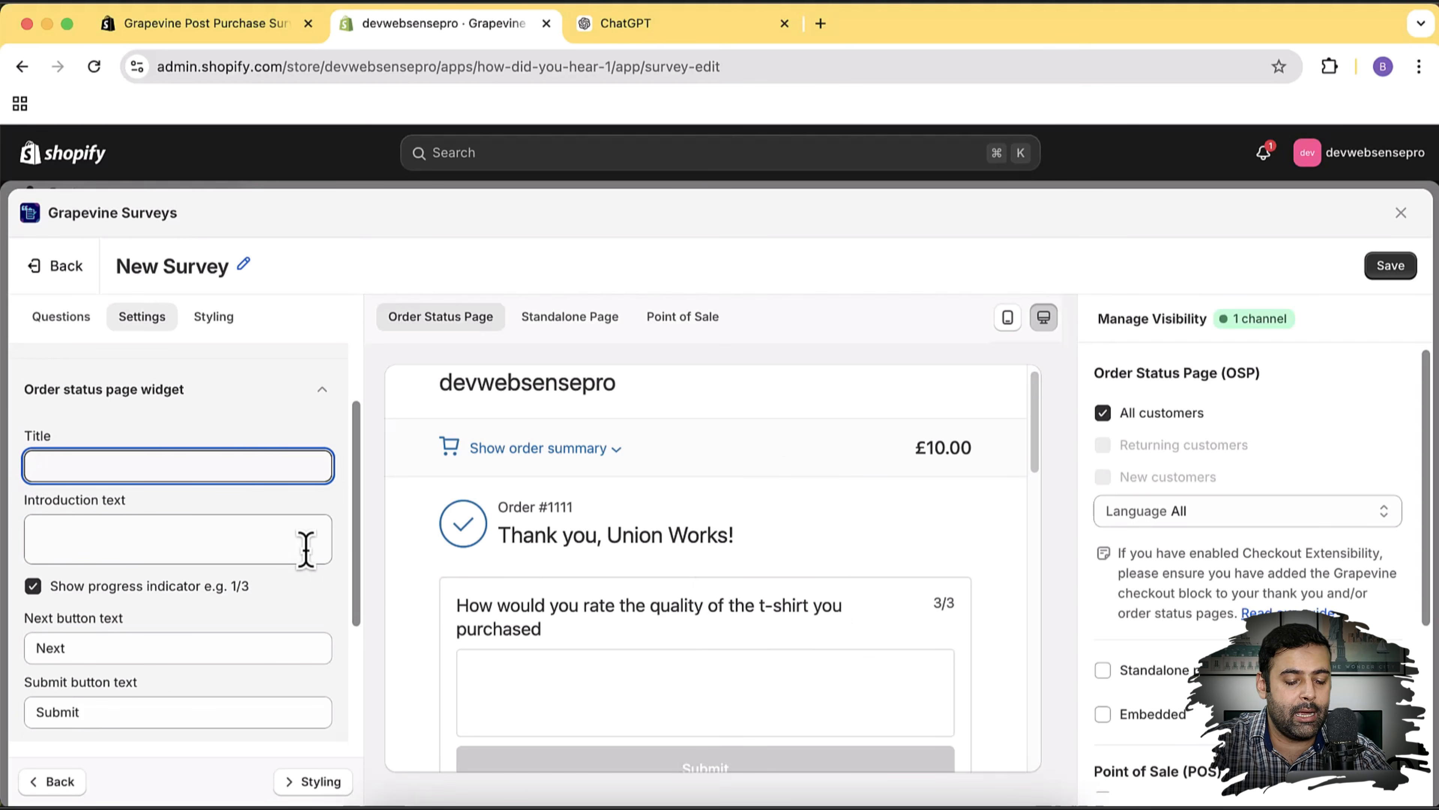
type("Post Purchase Survey")
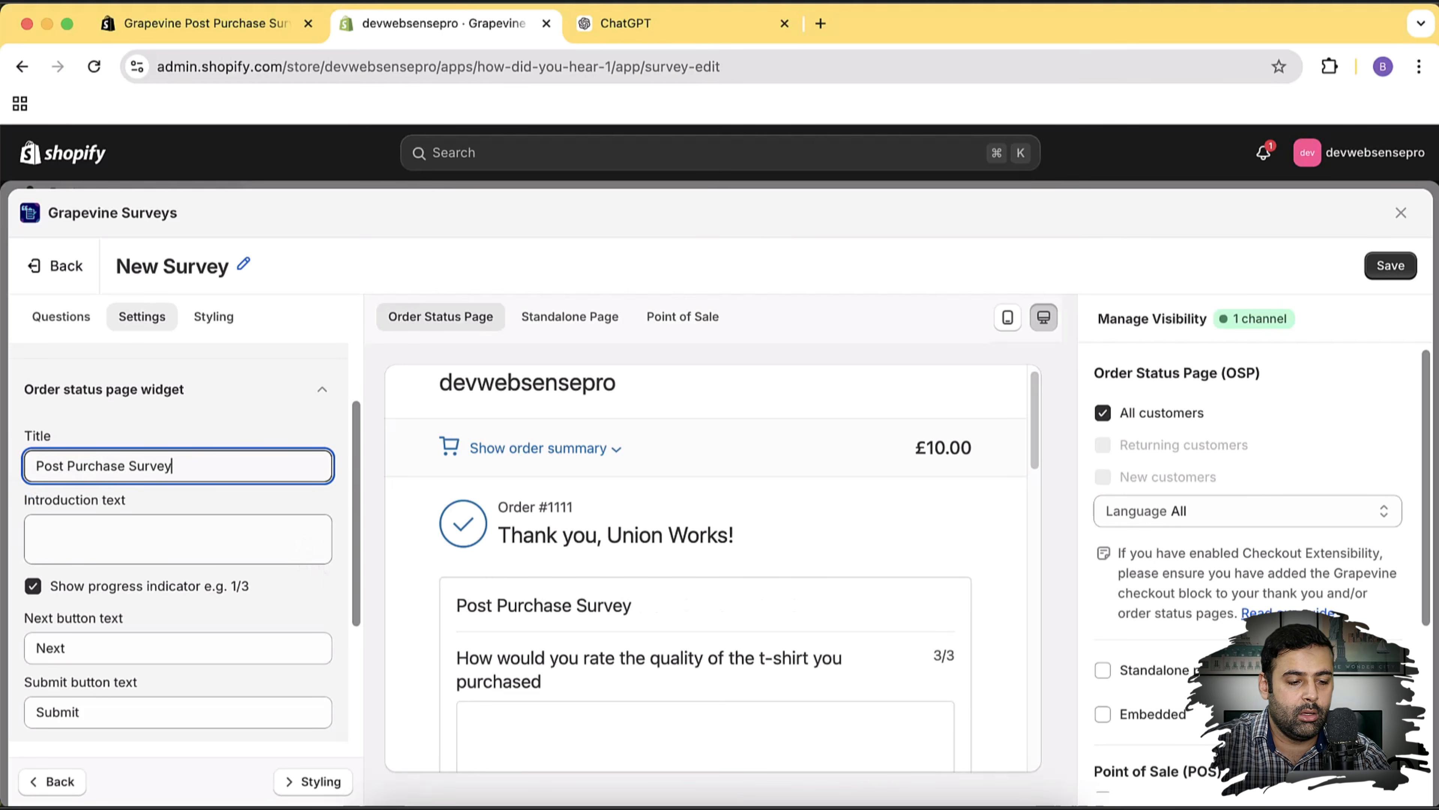
- Examine the remaining order status page widget texts and the settings for the standalone page and embedded survey
scroll(183, 492, "down", 1)
left_click(279, 498)
scroll(282, 499, "down", 3)
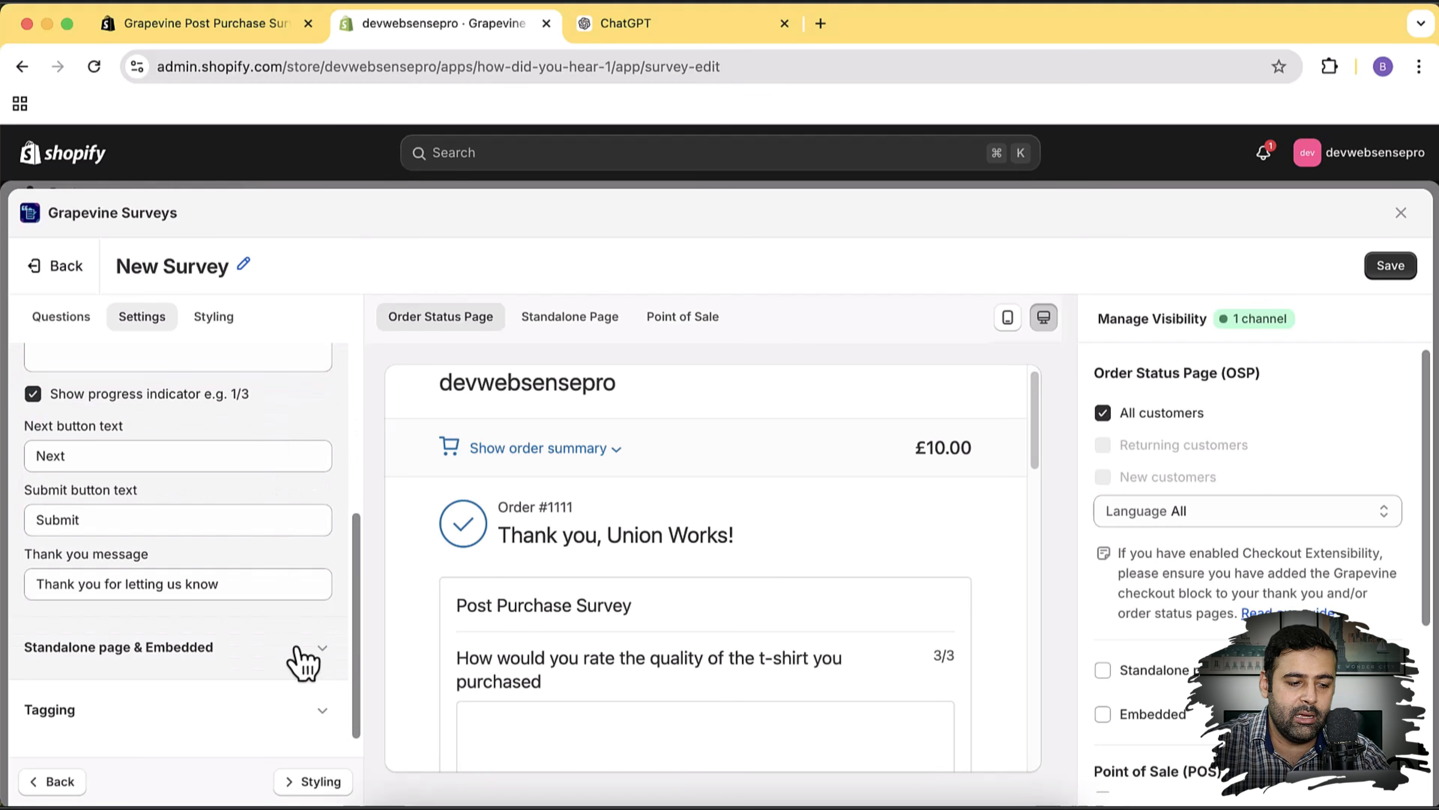
left_click(300, 647)
scroll(289, 460, "down", 3)
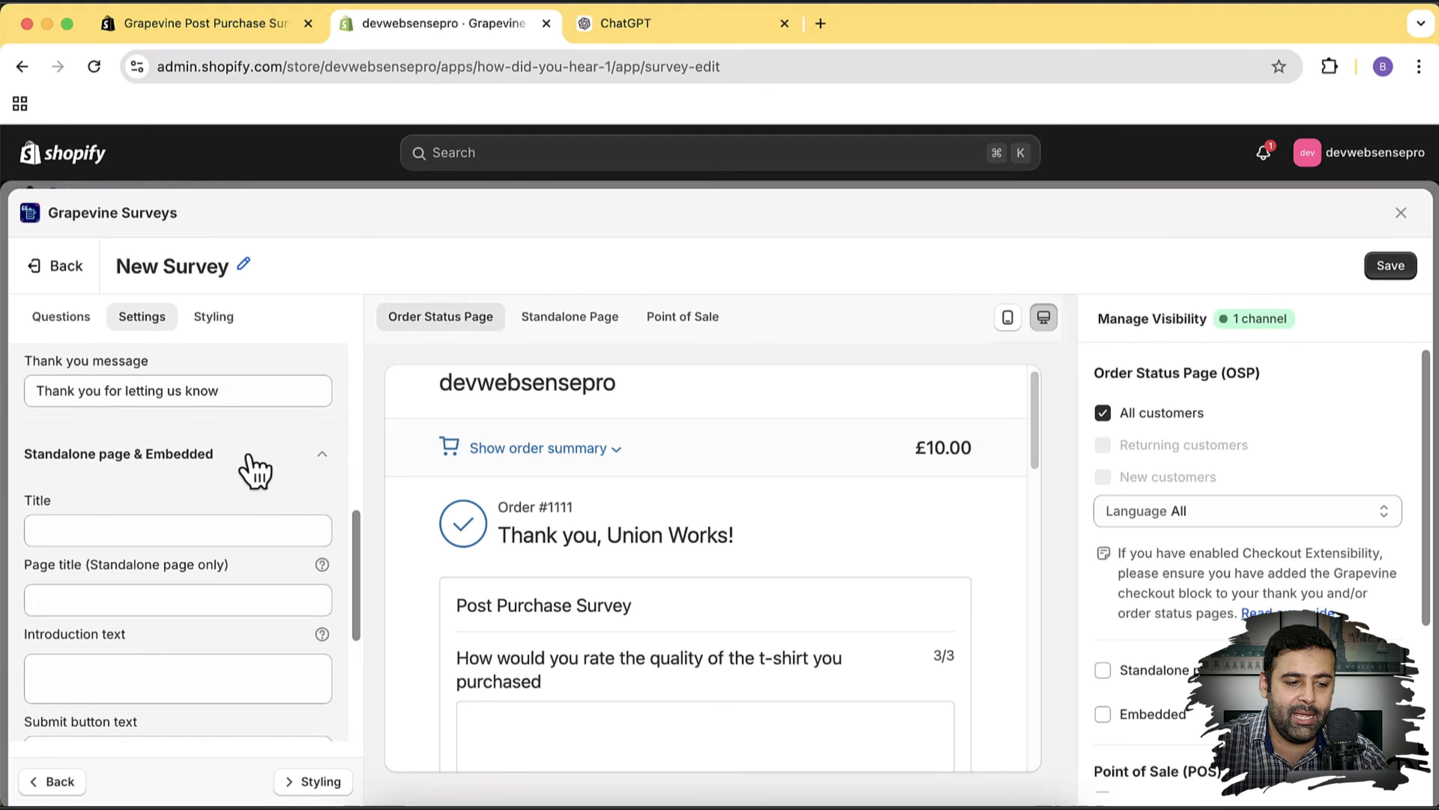
scroll(250, 470, "down", 5)
scroll(255, 453, "up", 6)
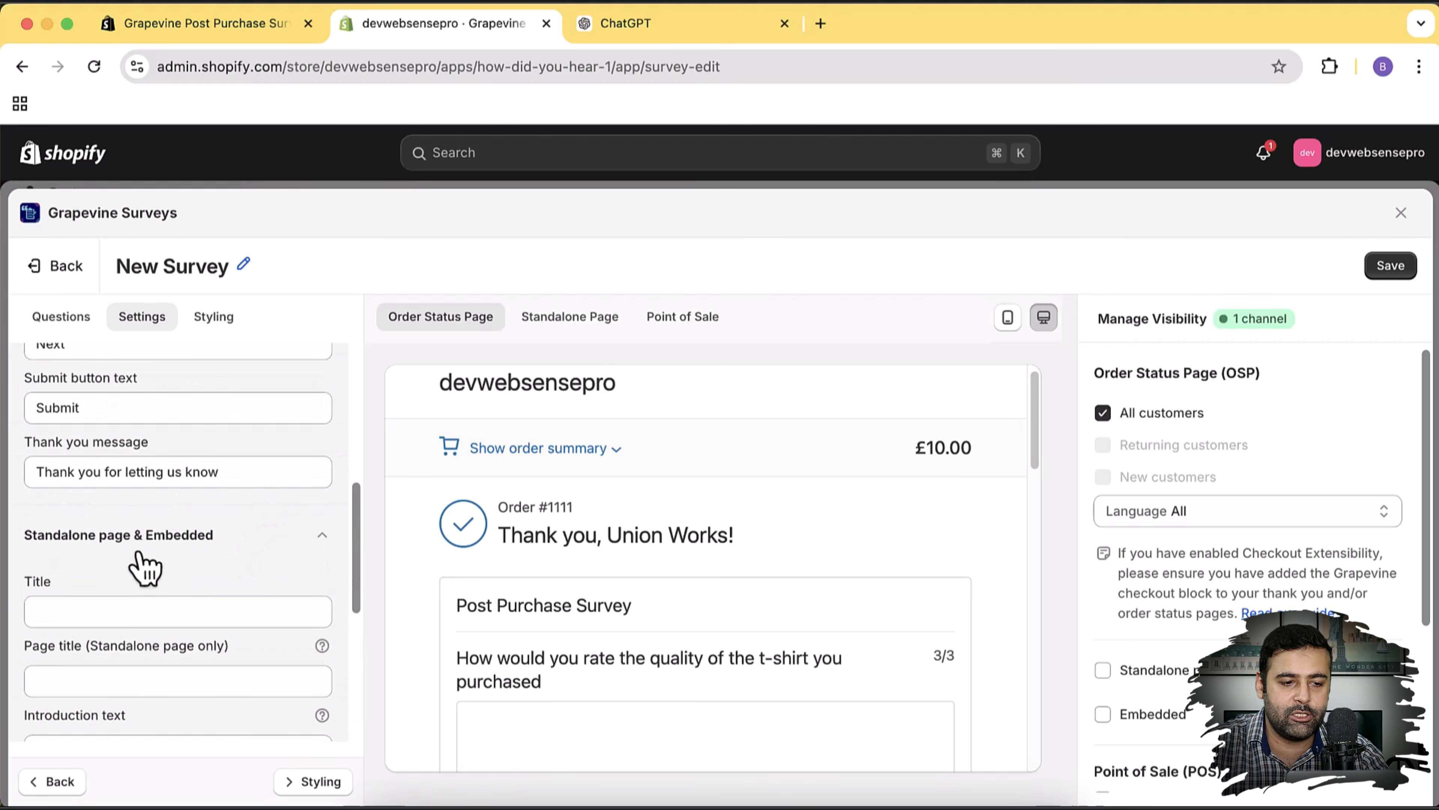
scroll(773, 560, "down", 5)
scroll(773, 556, "up", 6)
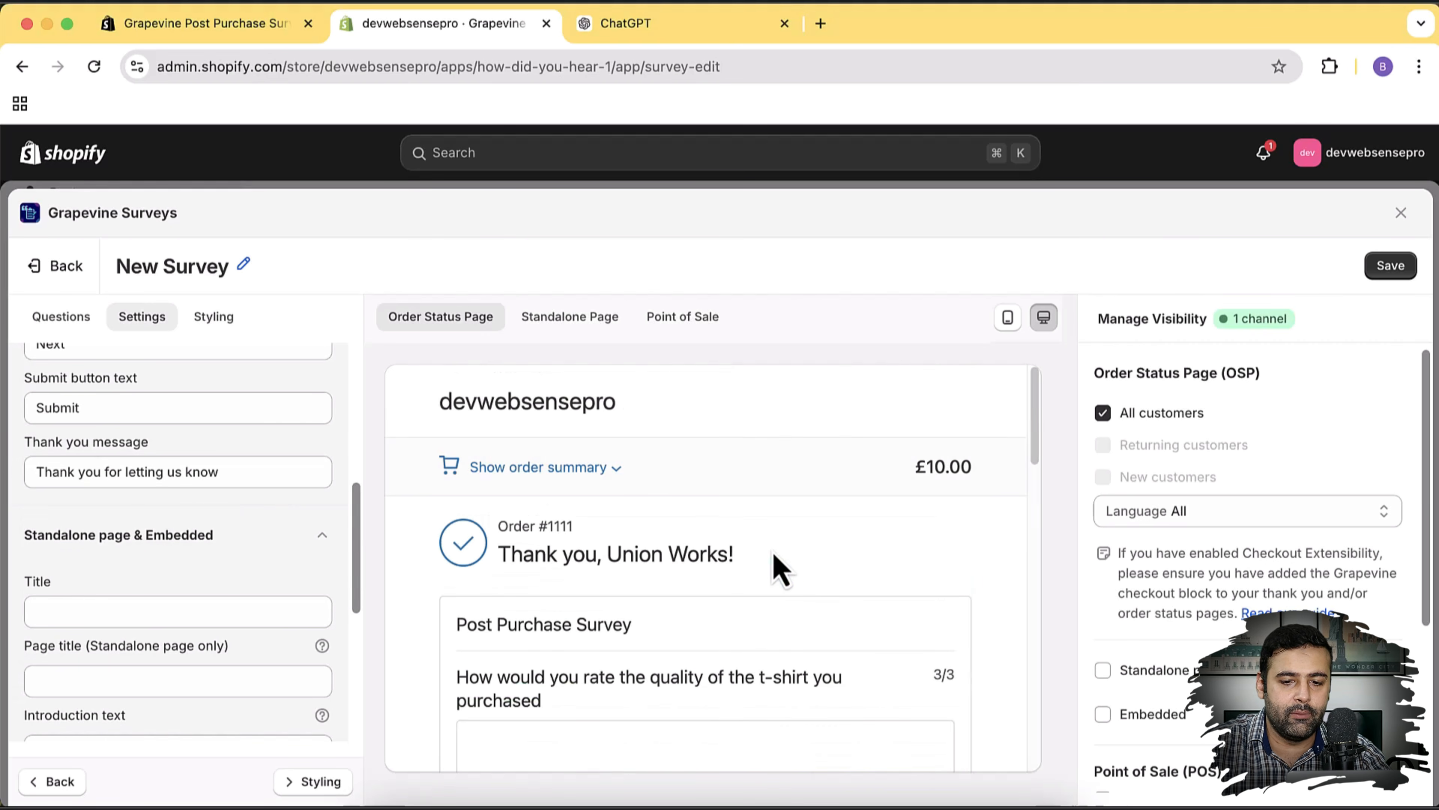
- Save the survey, close the editor and return to the Grapevine Surveys dashboard
left_click(1385, 270)
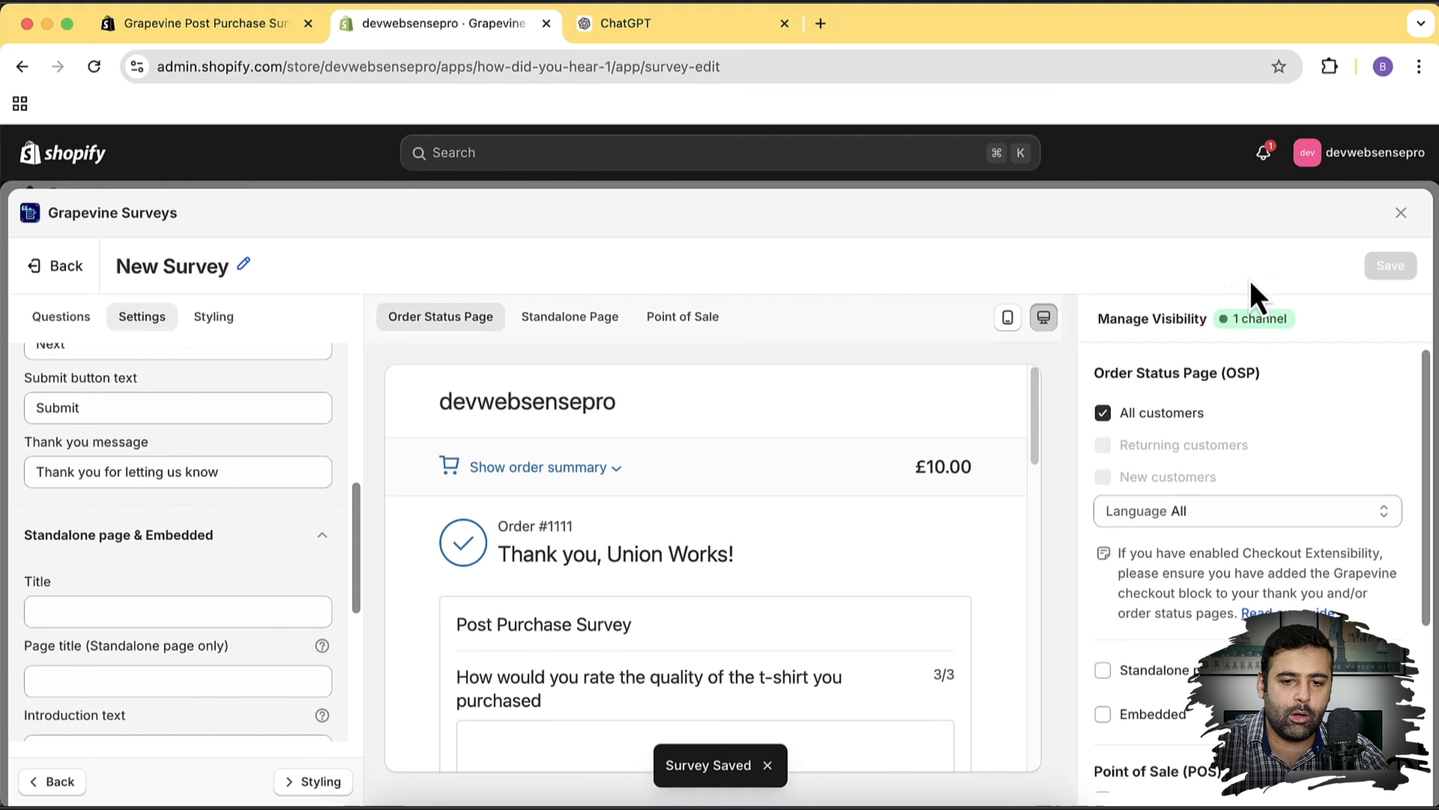
left_click(1402, 213)
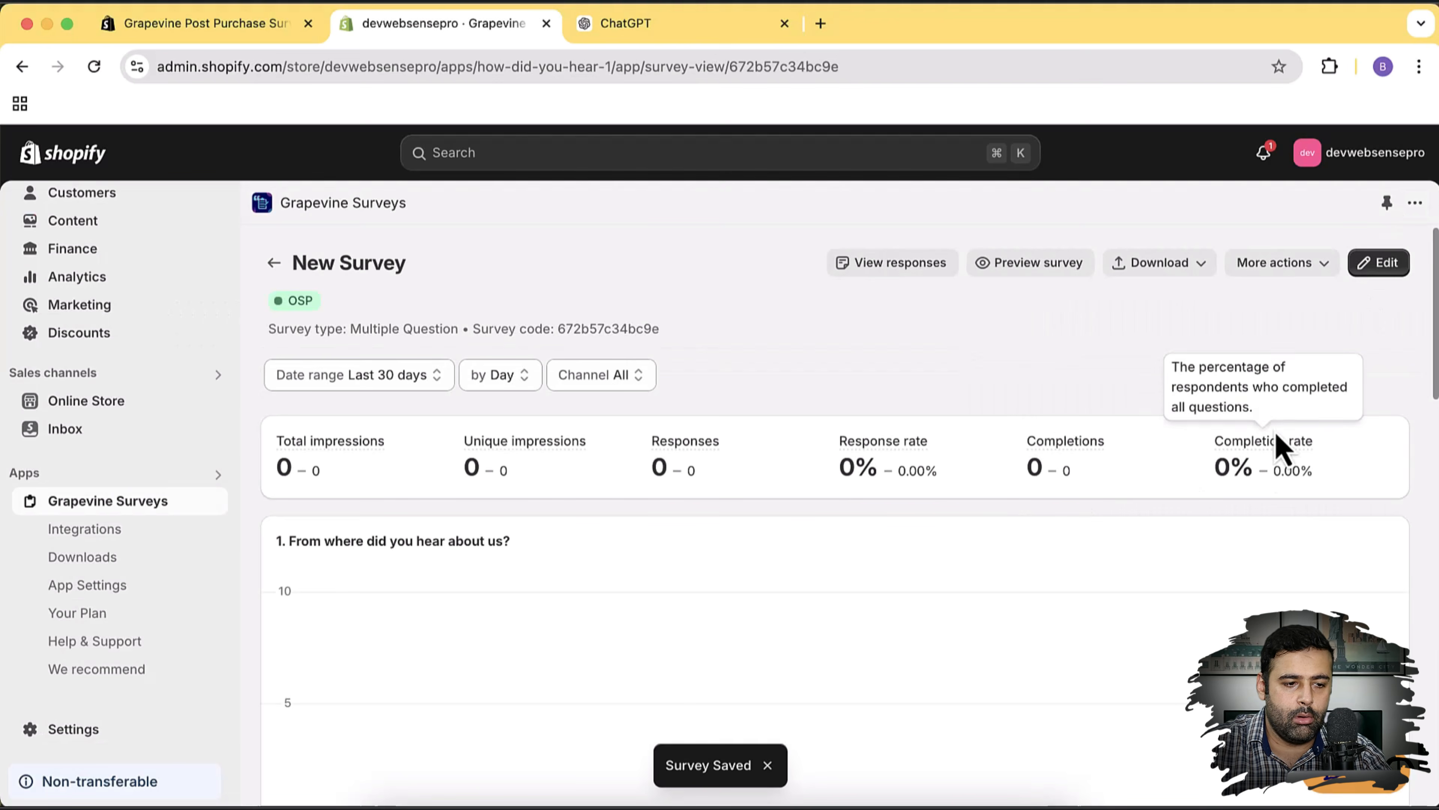
scroll(1269, 459, "down", 2)
scroll(1265, 466, "up", 2)
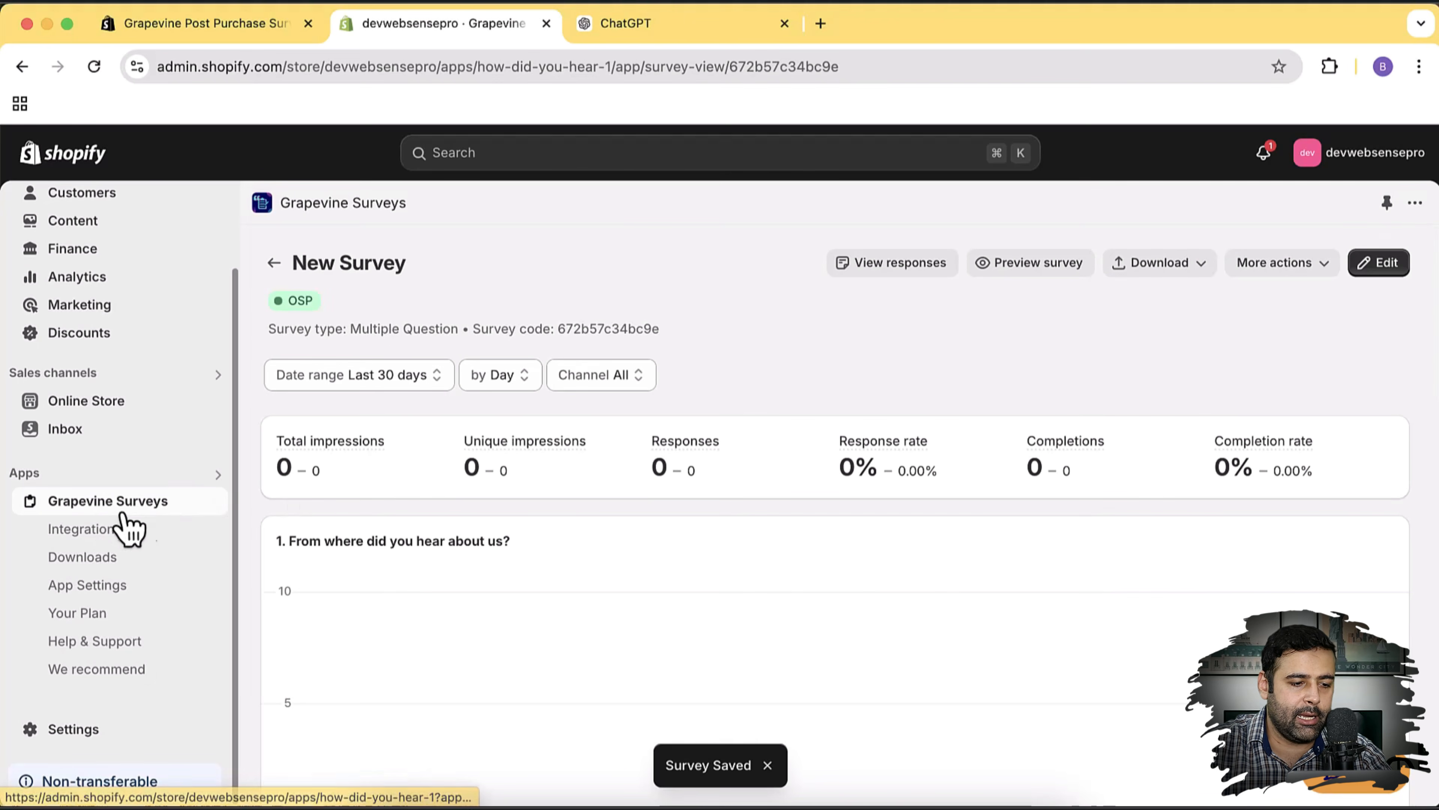
left_click(141, 511)
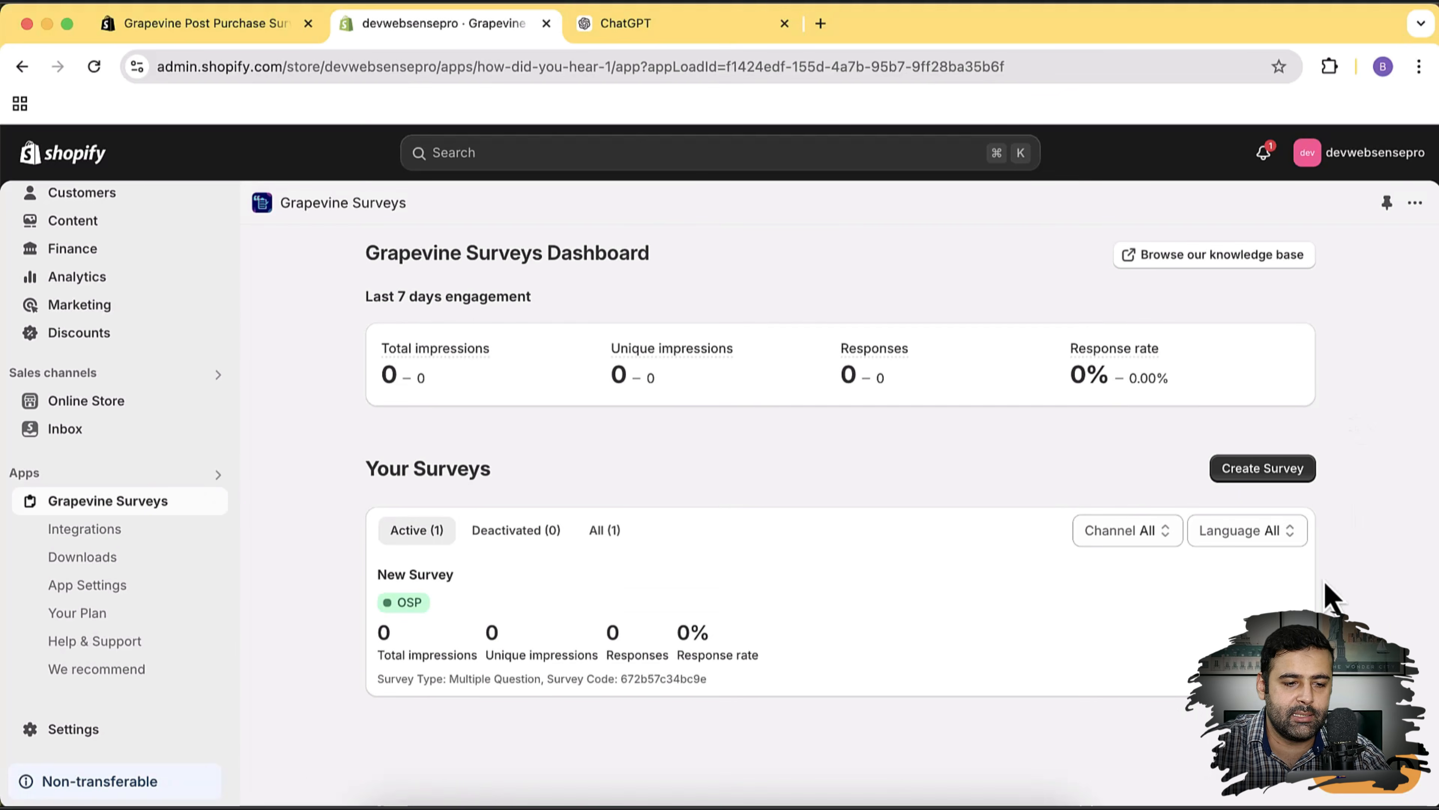
- Preview New Survey from the dashboard, answering the attribution question with Youtube and the recommendation question with 5
mouse_move(441, 617)
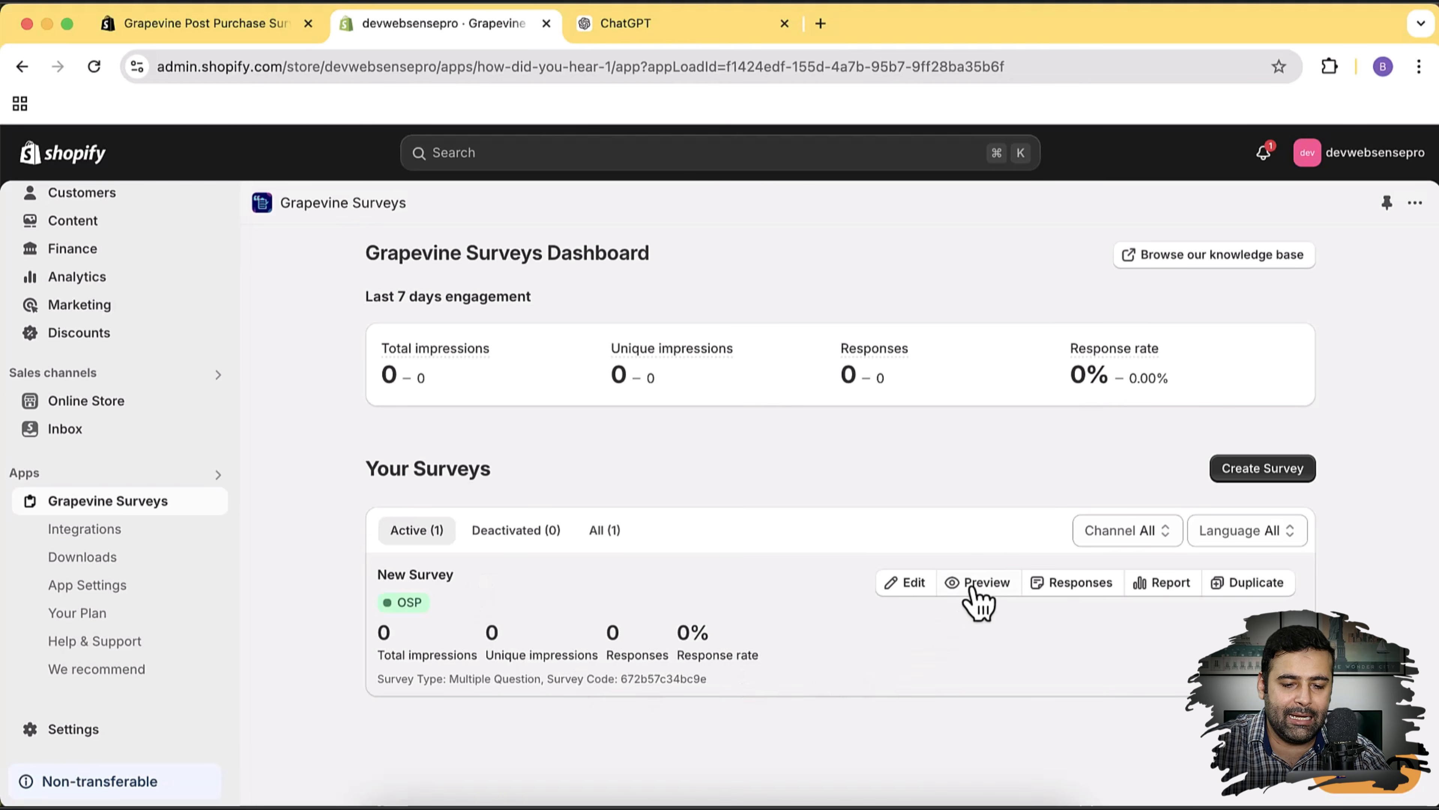
left_click(996, 584)
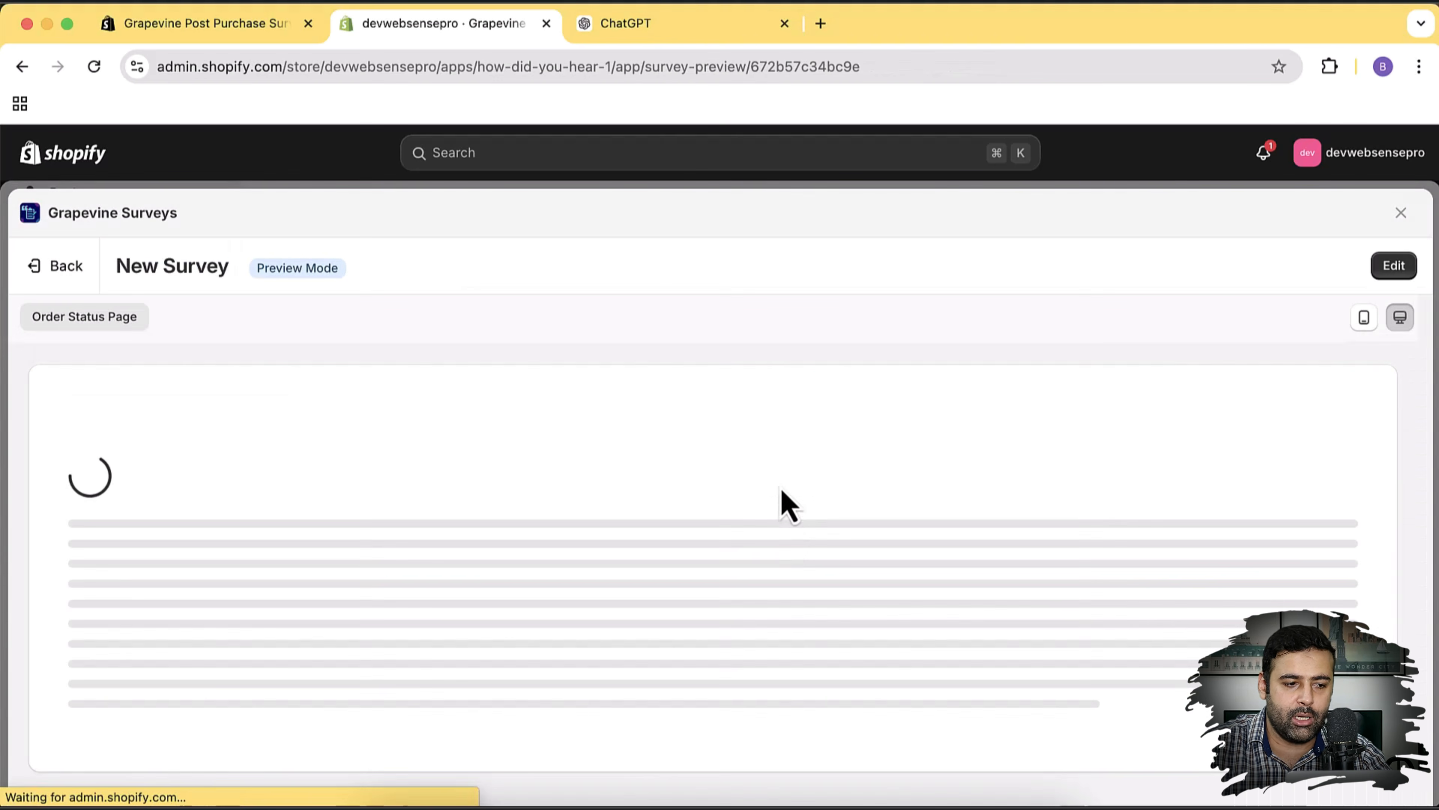
scroll(753, 470, "down", 5)
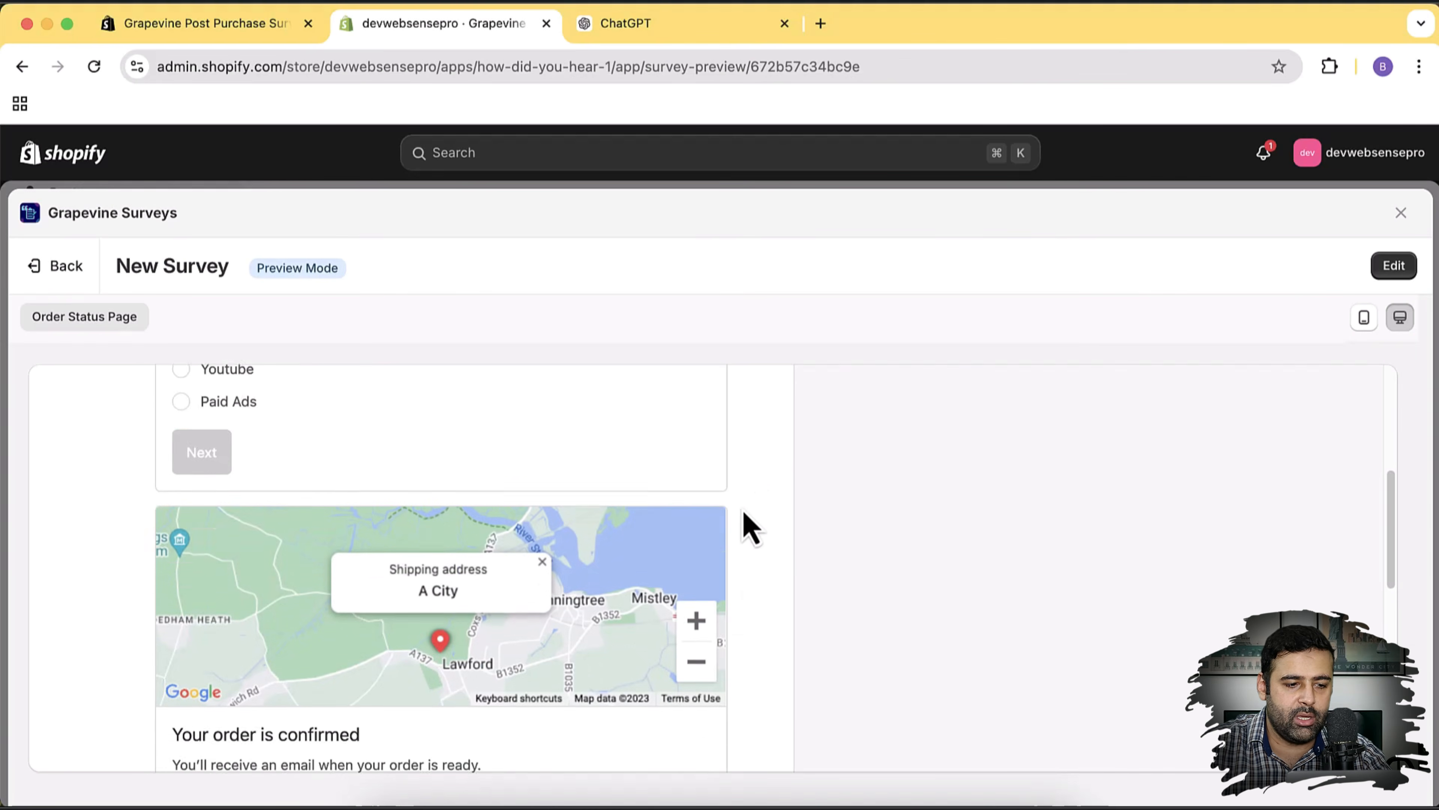
scroll(745, 524, "up", 5)
scroll(510, 522, "down", 4)
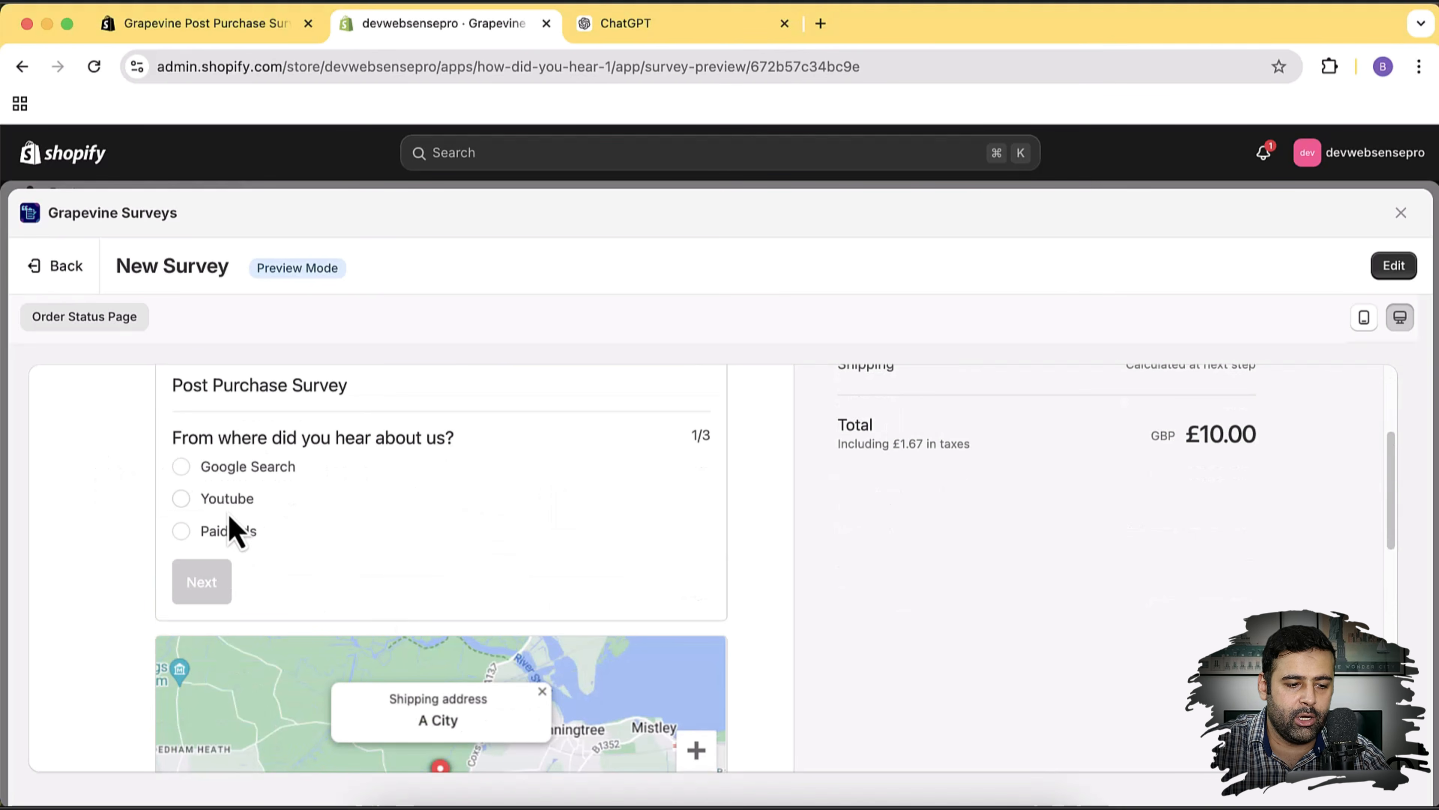
left_click(241, 510)
left_click(205, 589)
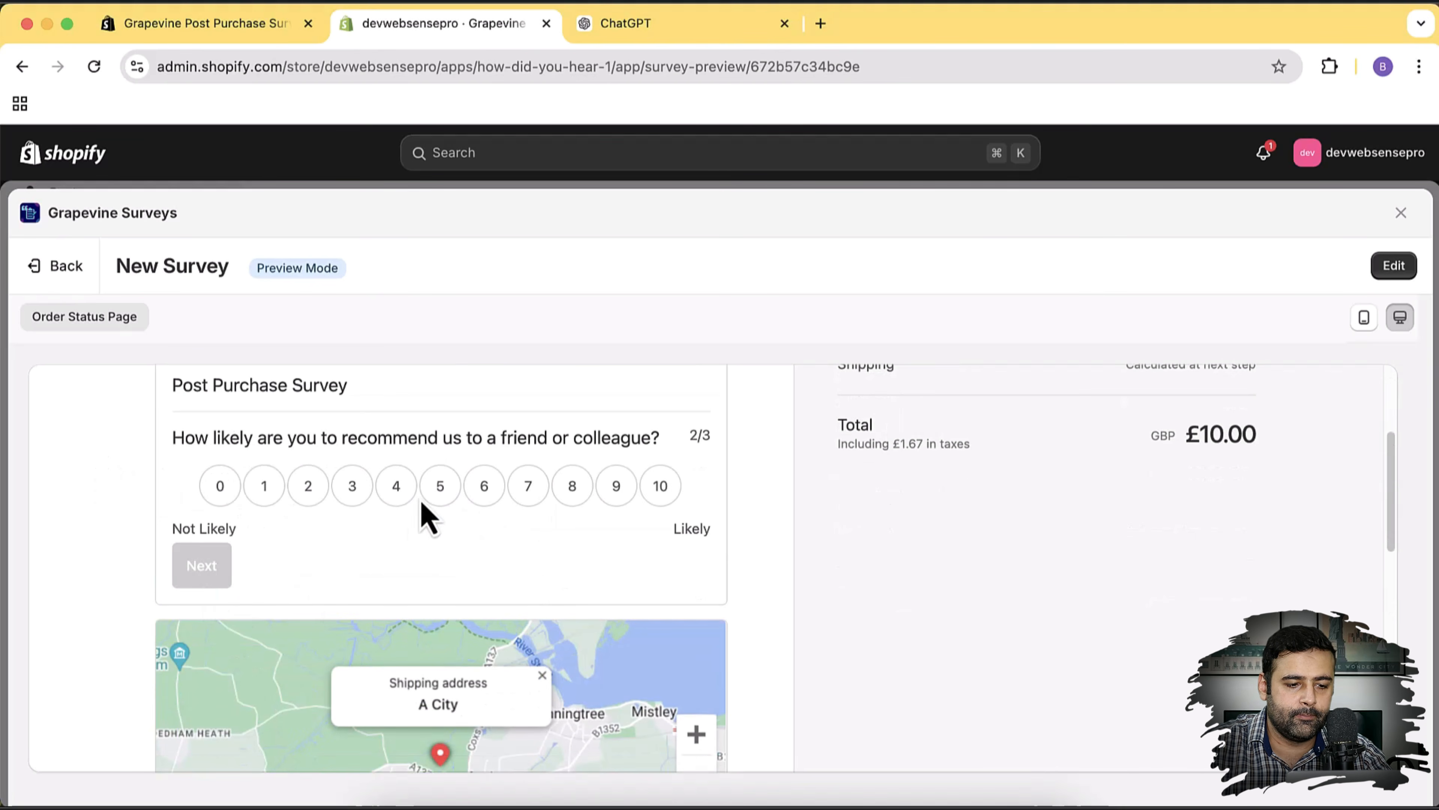
left_click(443, 497)
left_click(221, 567)
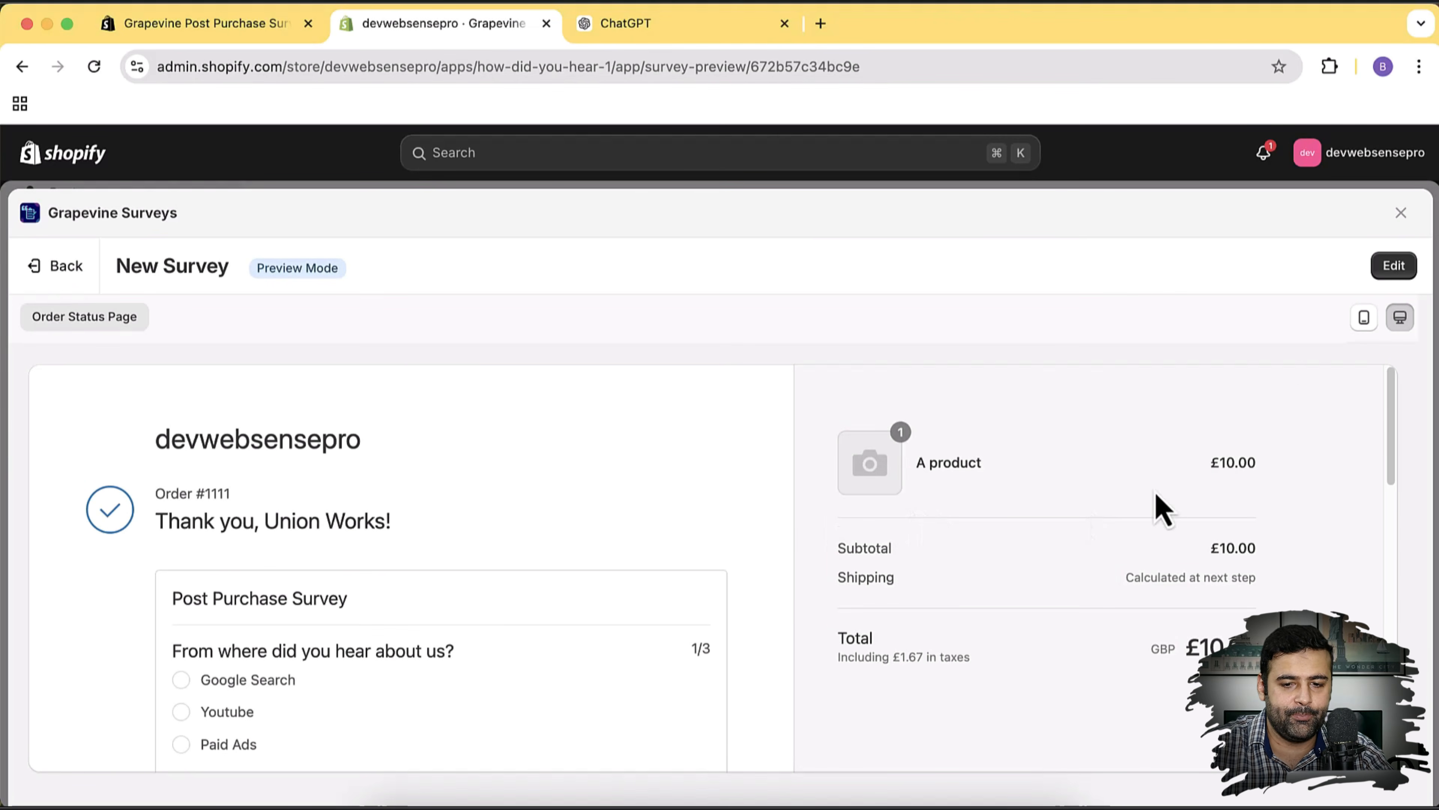
- Open the previewed survey for editing and read the Checkout Extensibility note in the order status page visibility settings
left_click(1393, 266)
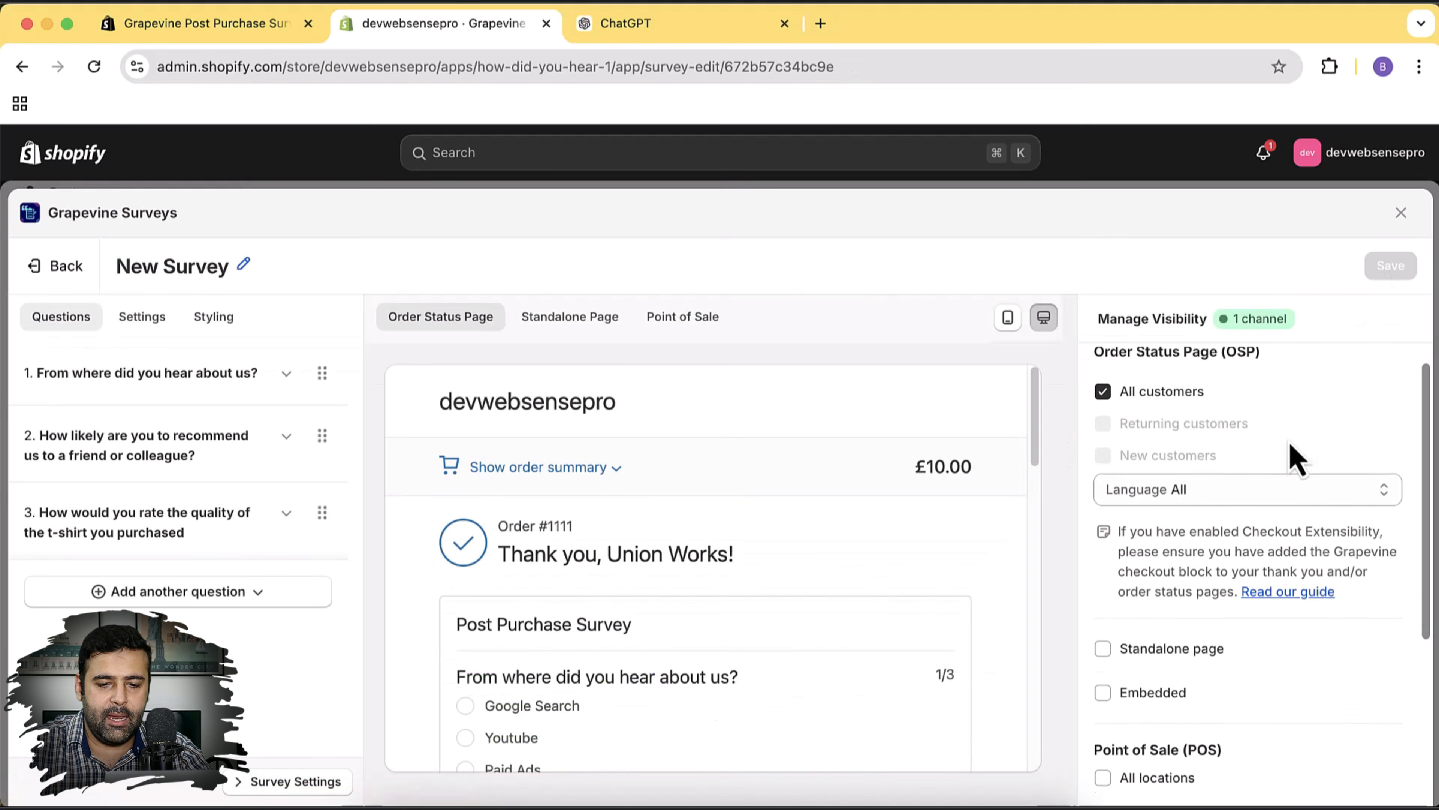
scroll(1261, 609, "down", 1)
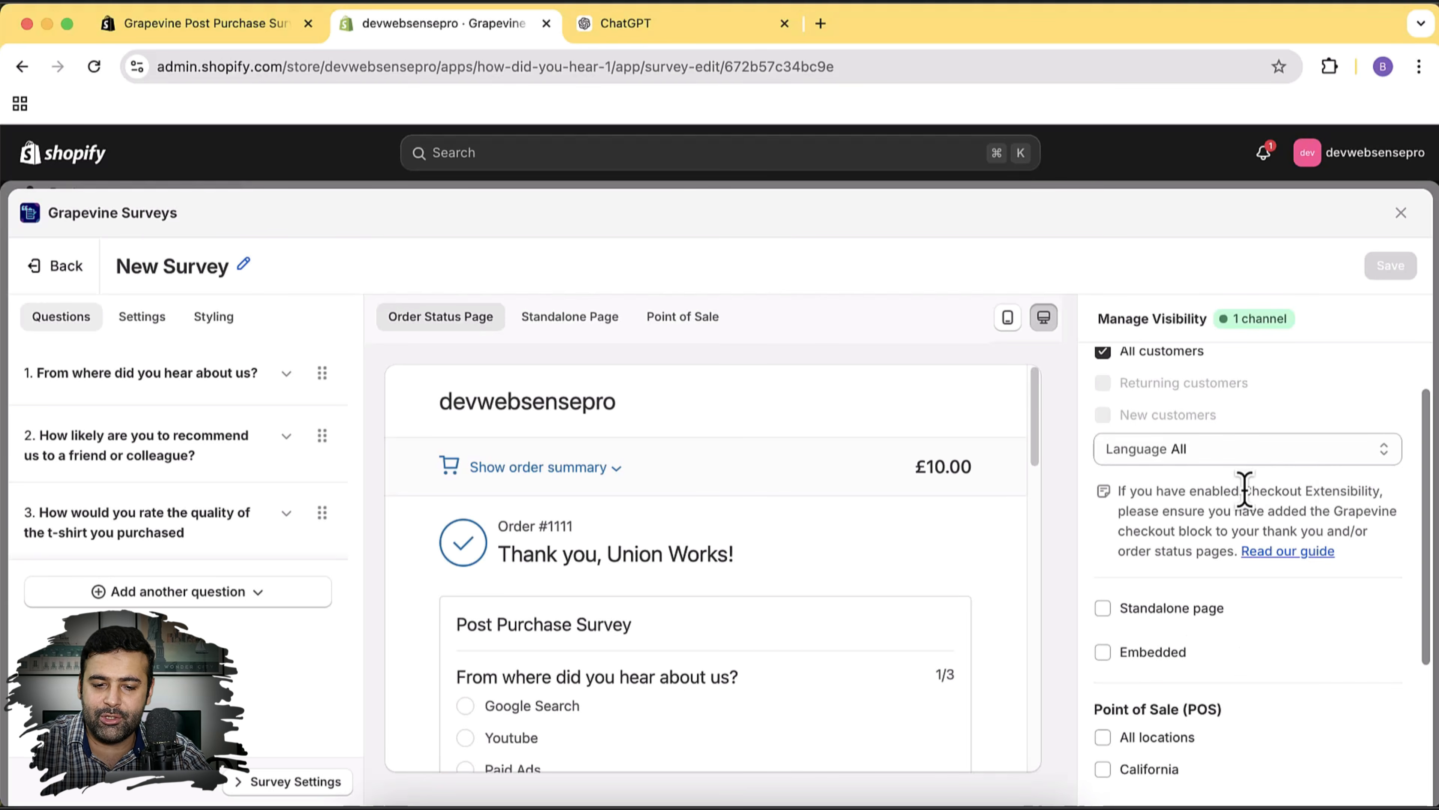
left_click_drag(1243, 491, 1380, 491)
left_click(1226, 516)
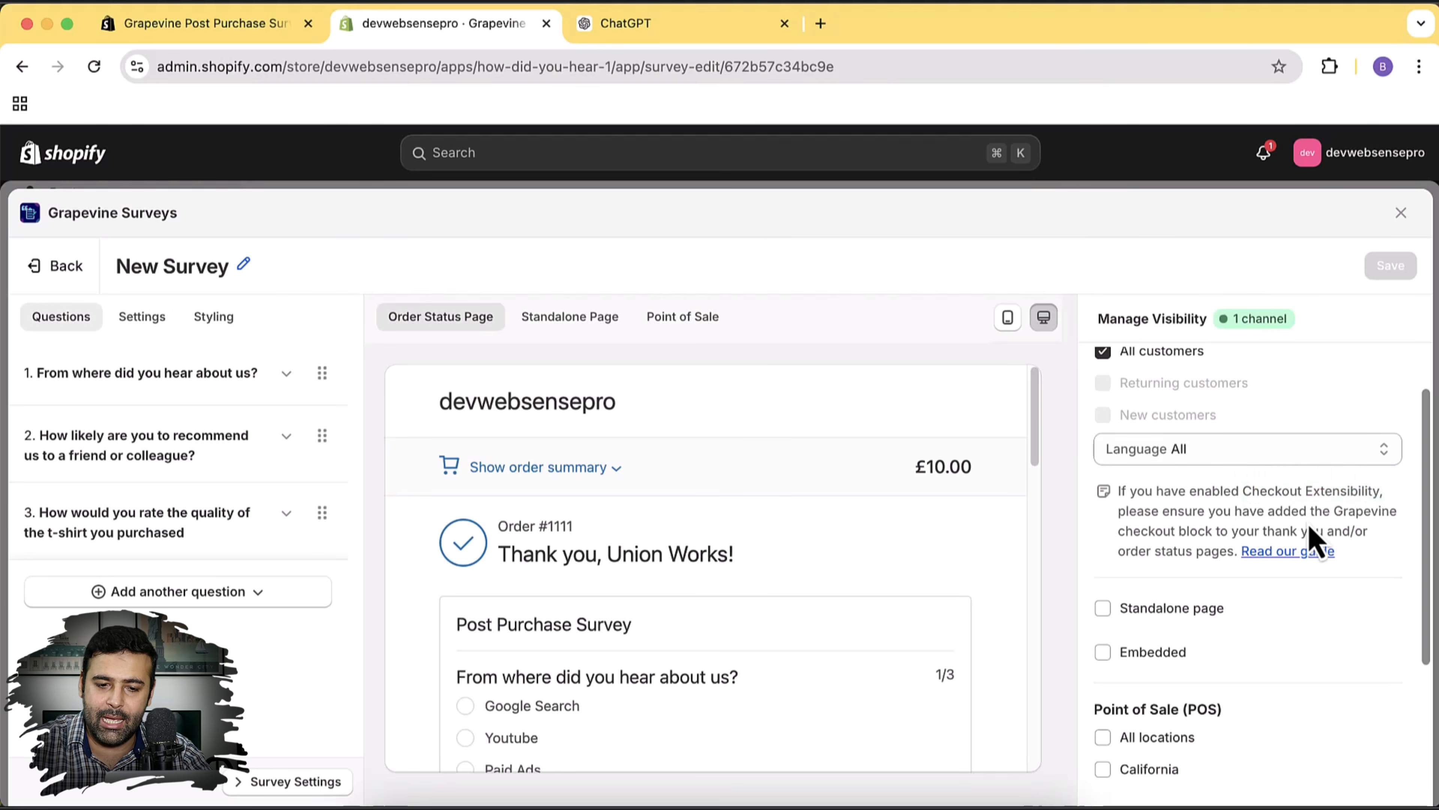
- Try Afrikaans and Albanian as the order status page language and set it back to All
left_click(1215, 459)
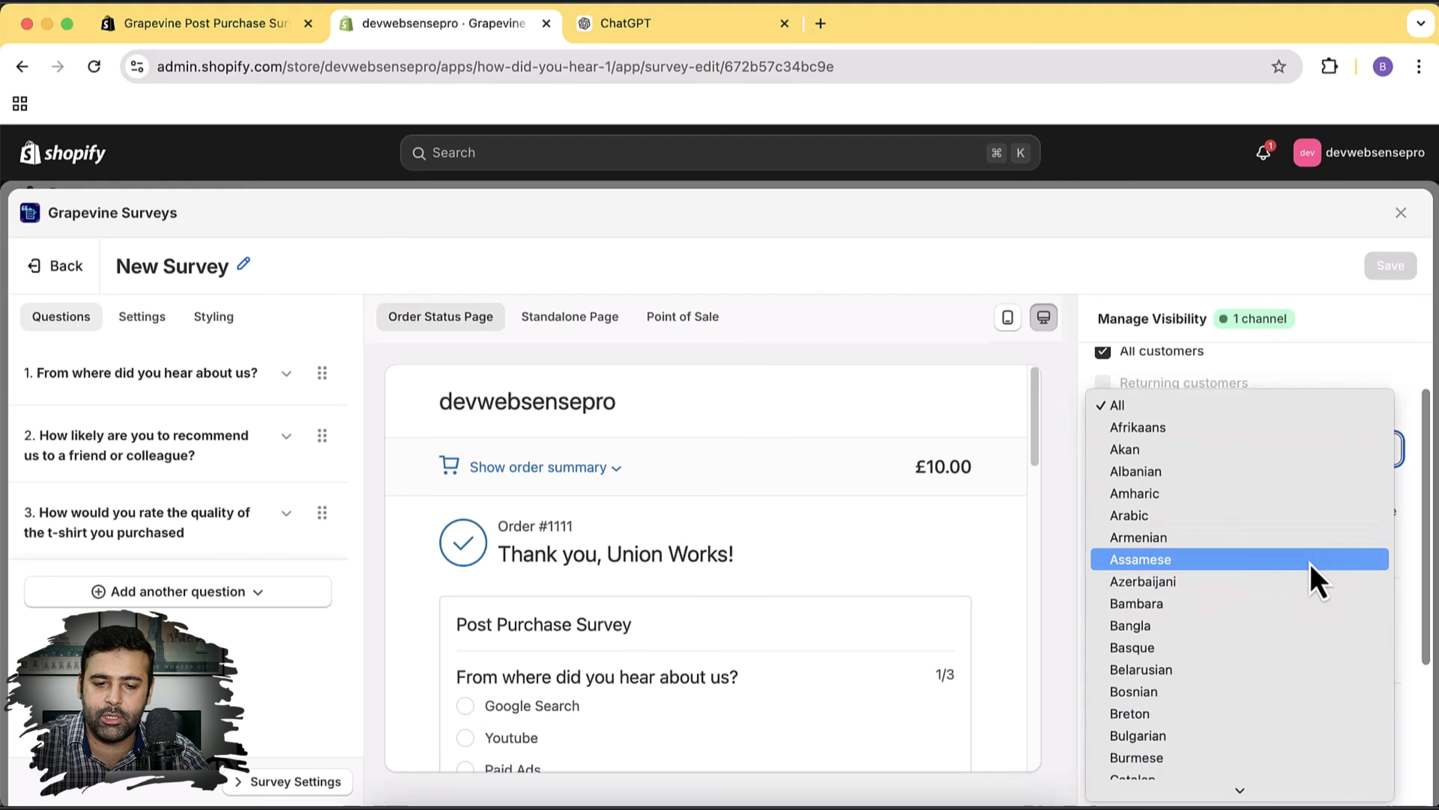
scroll(1303, 578, "down", 10)
scroll(1301, 584, "up", 2)
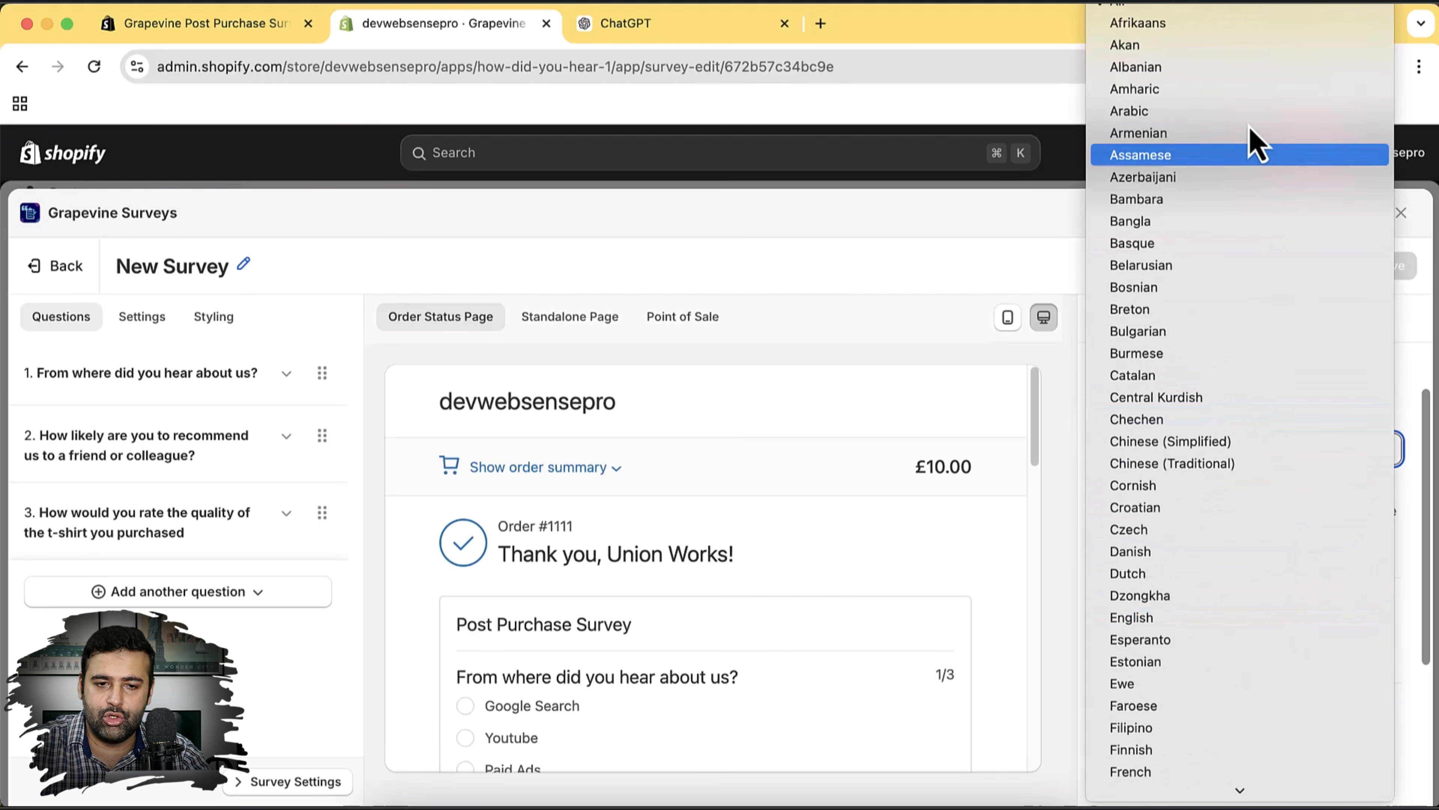
left_click(1231, 23)
left_click(1313, 462)
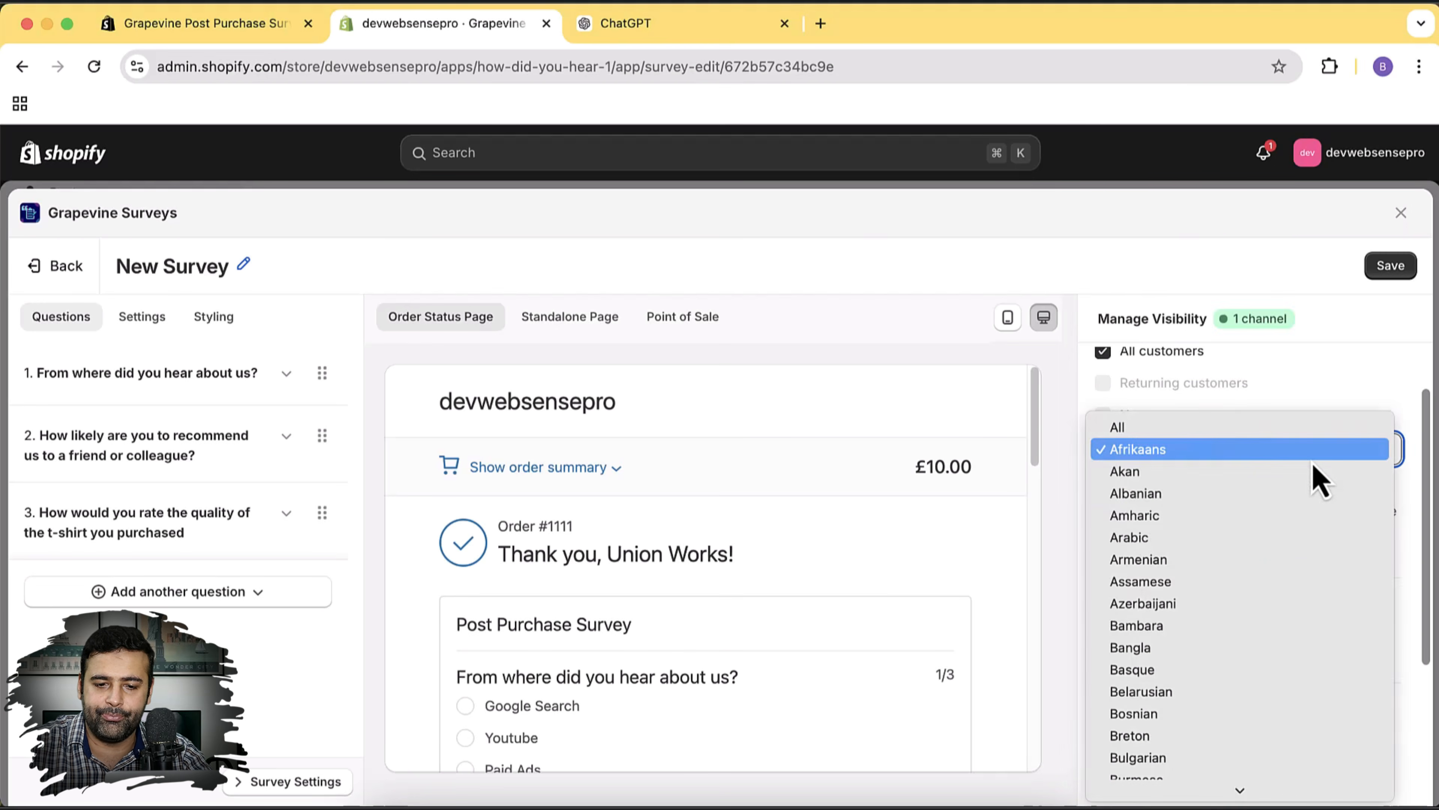
left_click(1249, 494)
left_click(1224, 448)
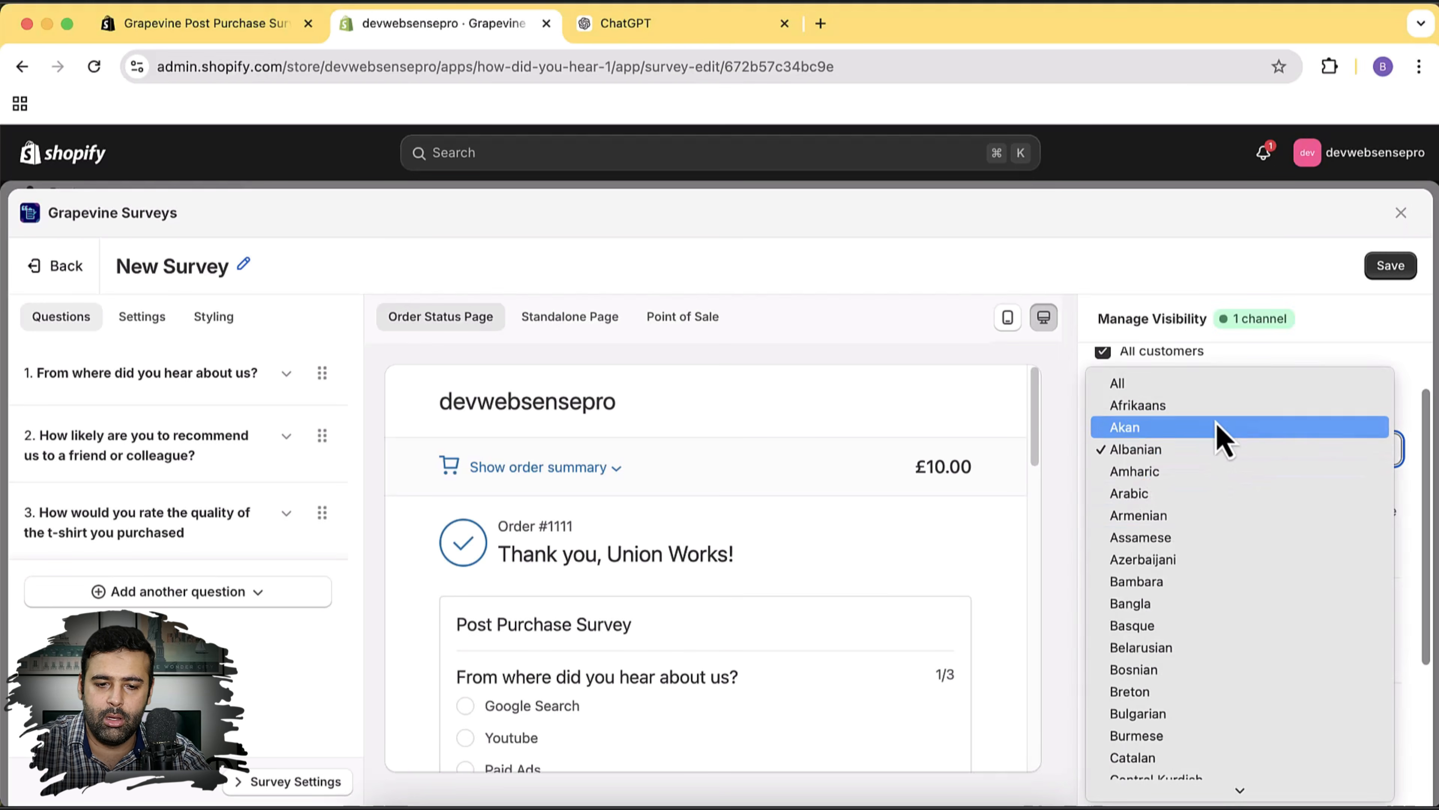
left_click(1214, 384)
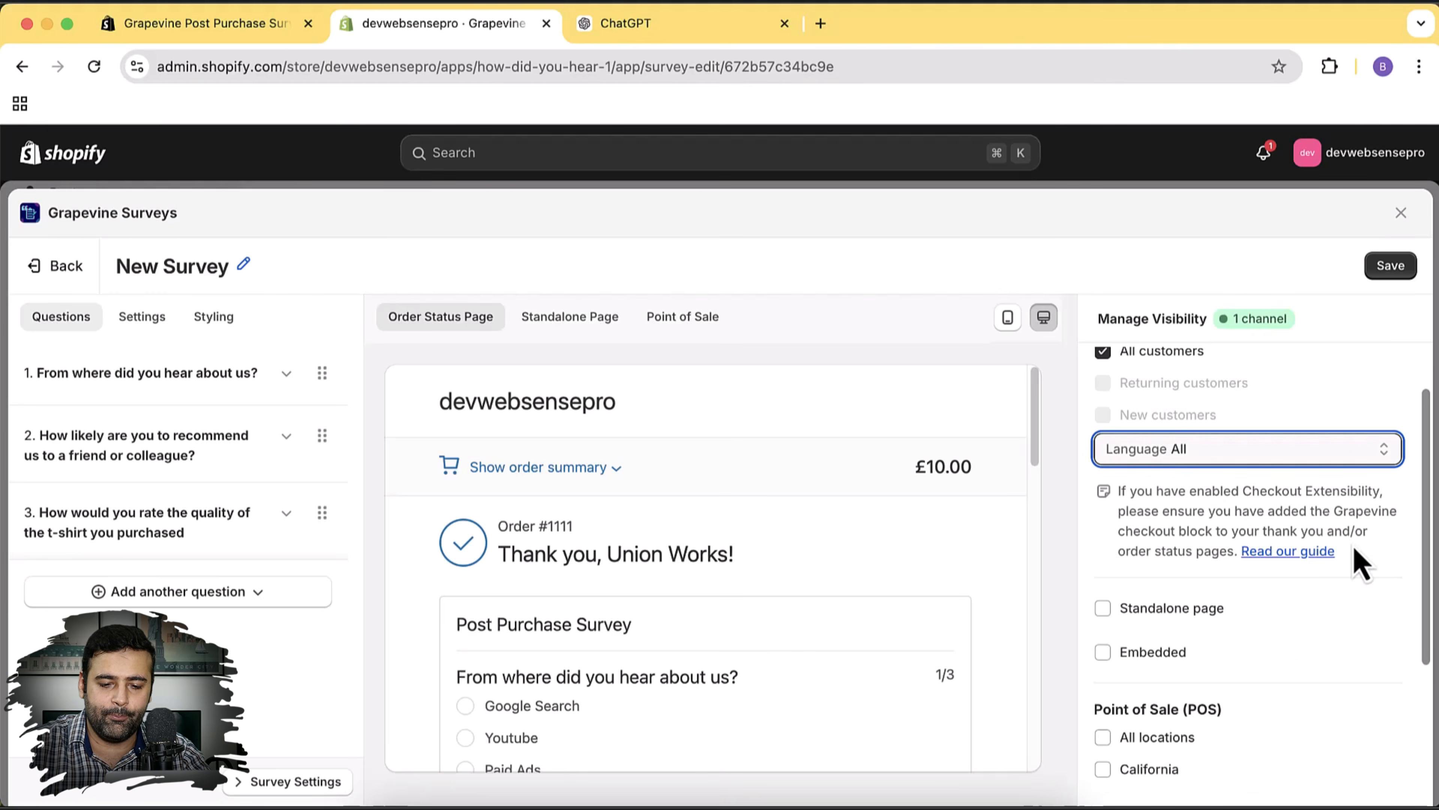
- Enable the Standalone page and Embedded channels in the survey's visibility settings
scroll(1354, 556, "down", 2)
left_click(1159, 508)
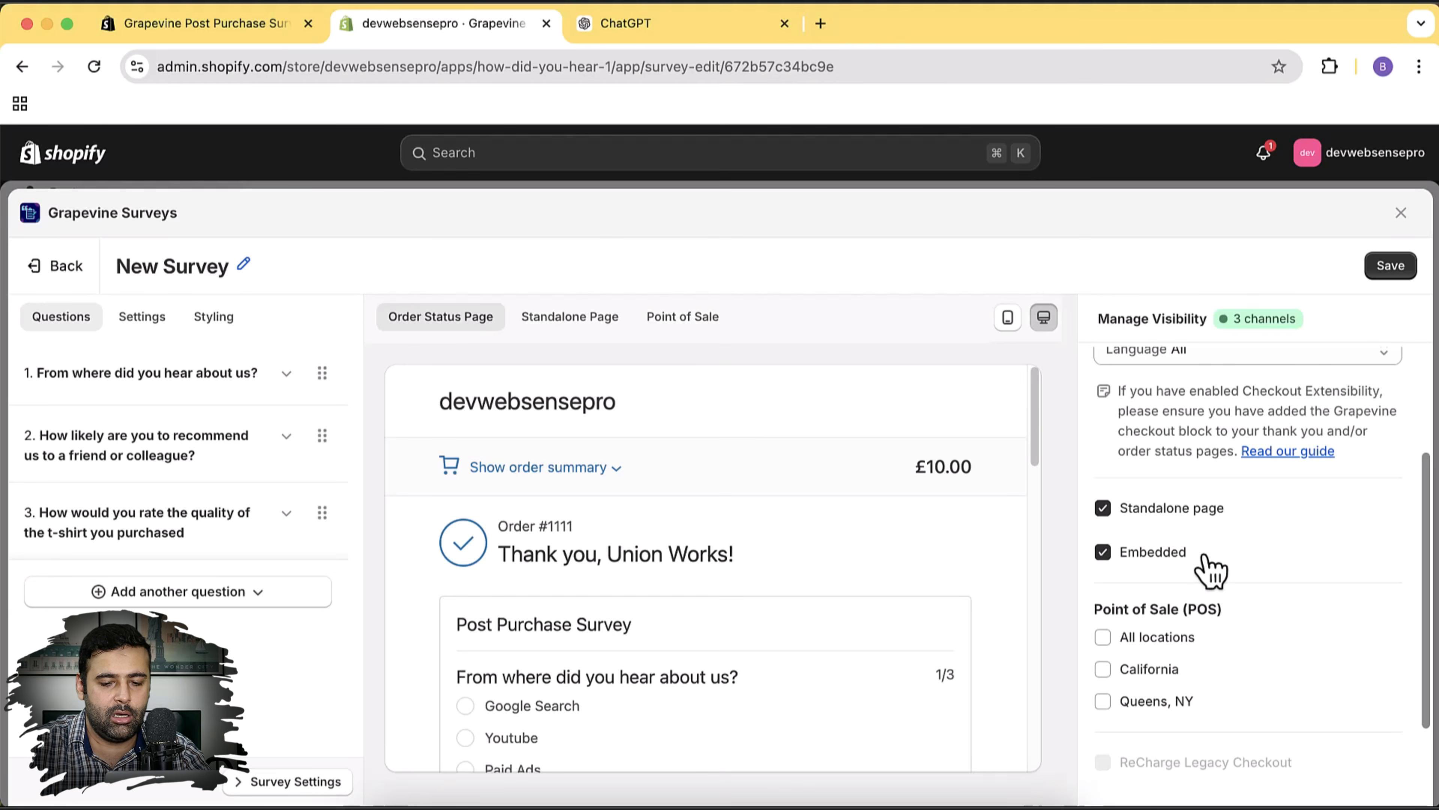
- Save the survey with its visibility channels and close the survey editor
scroll(1307, 587, "down", 2)
scroll(1309, 577, "up", 3)
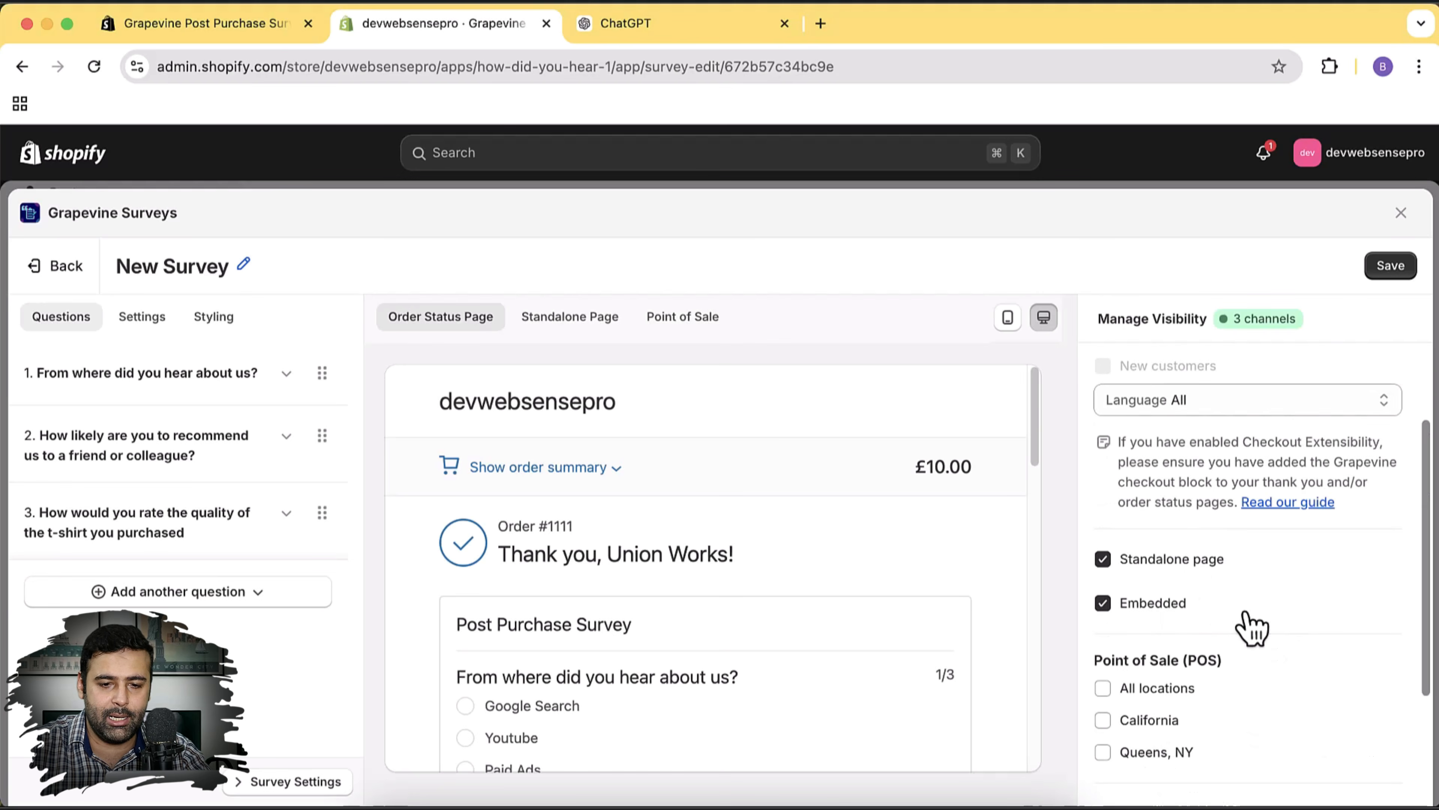
left_click(1391, 265)
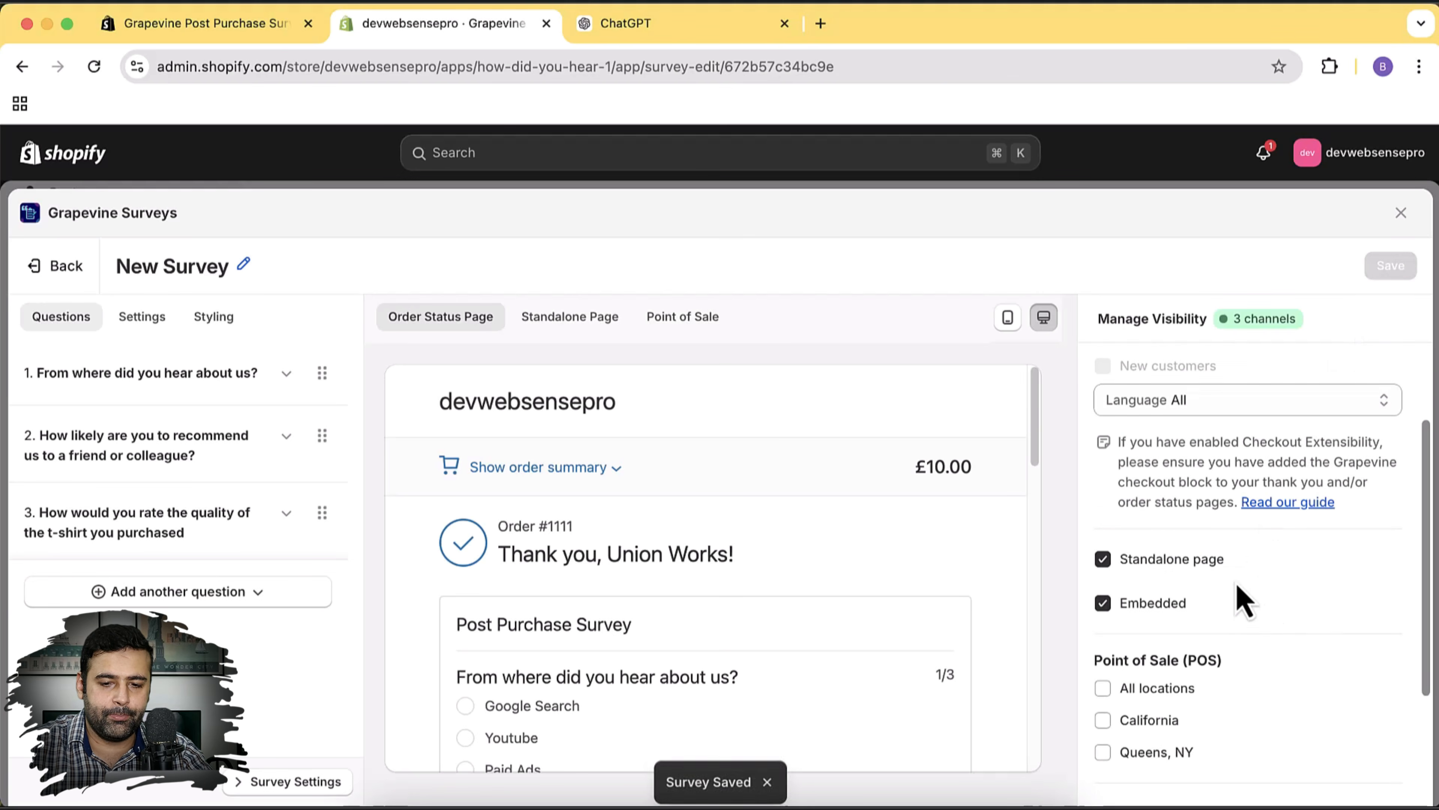
left_click(1400, 213)
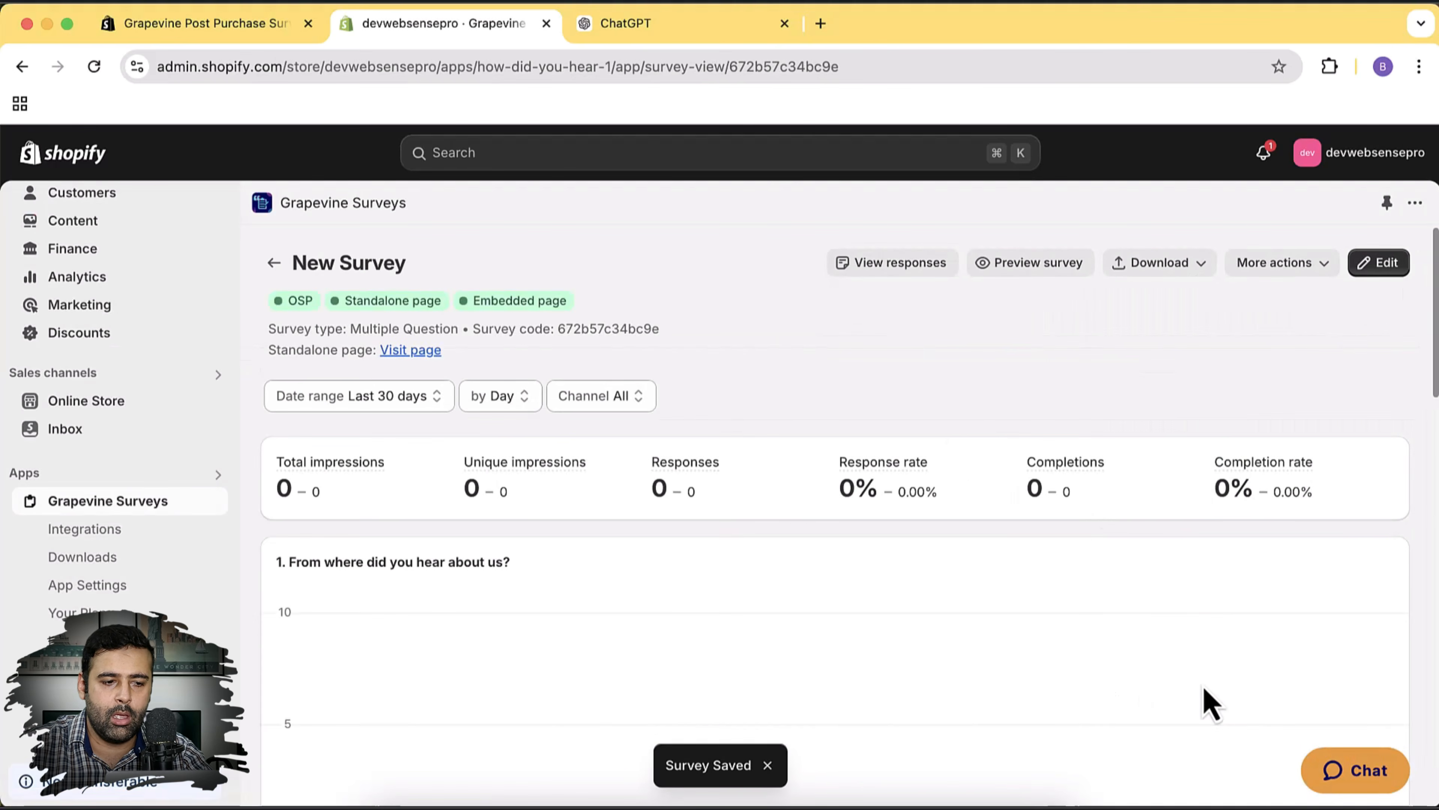
- Look through the additional actions for New Survey and visit its standalone page
left_click(1315, 263)
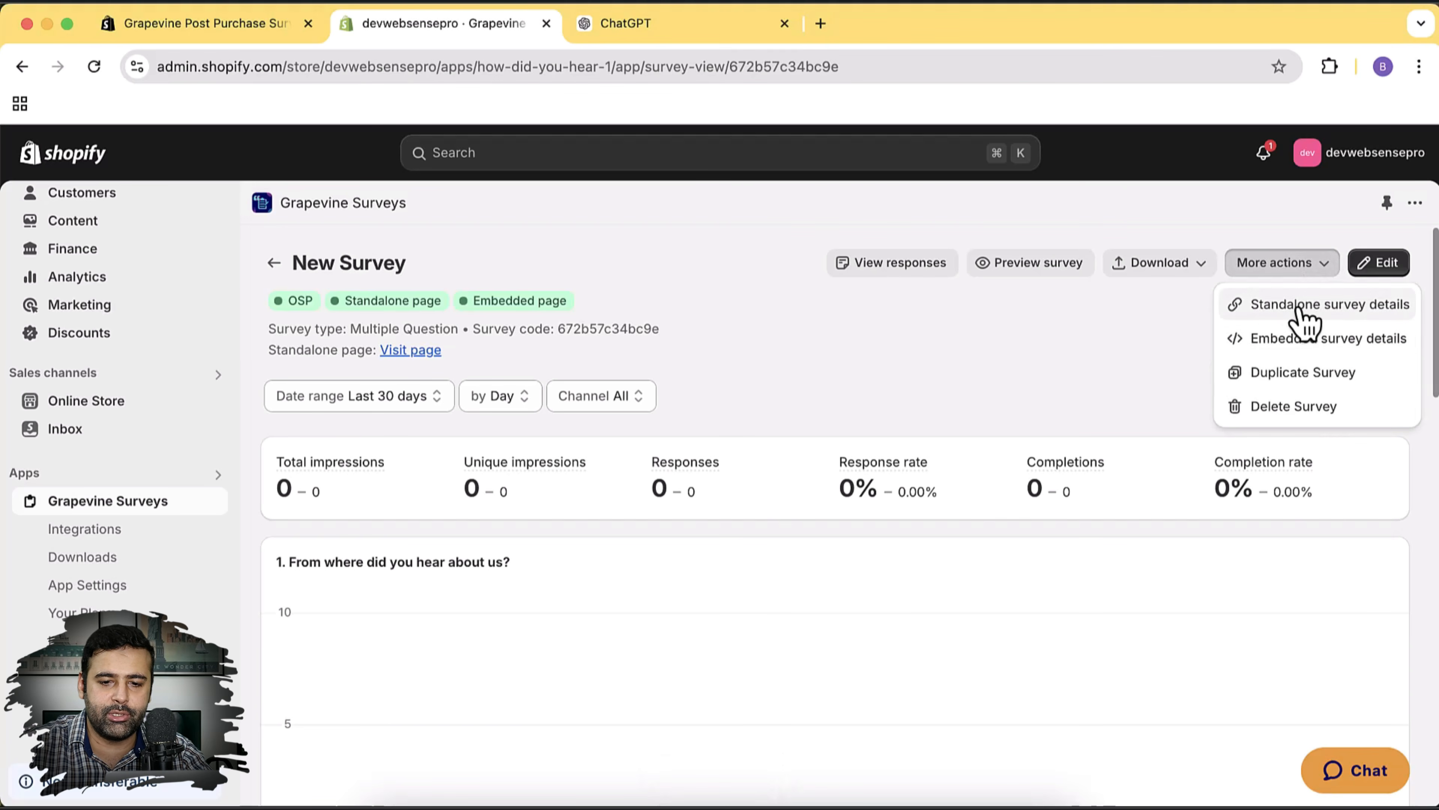
left_click(1079, 381)
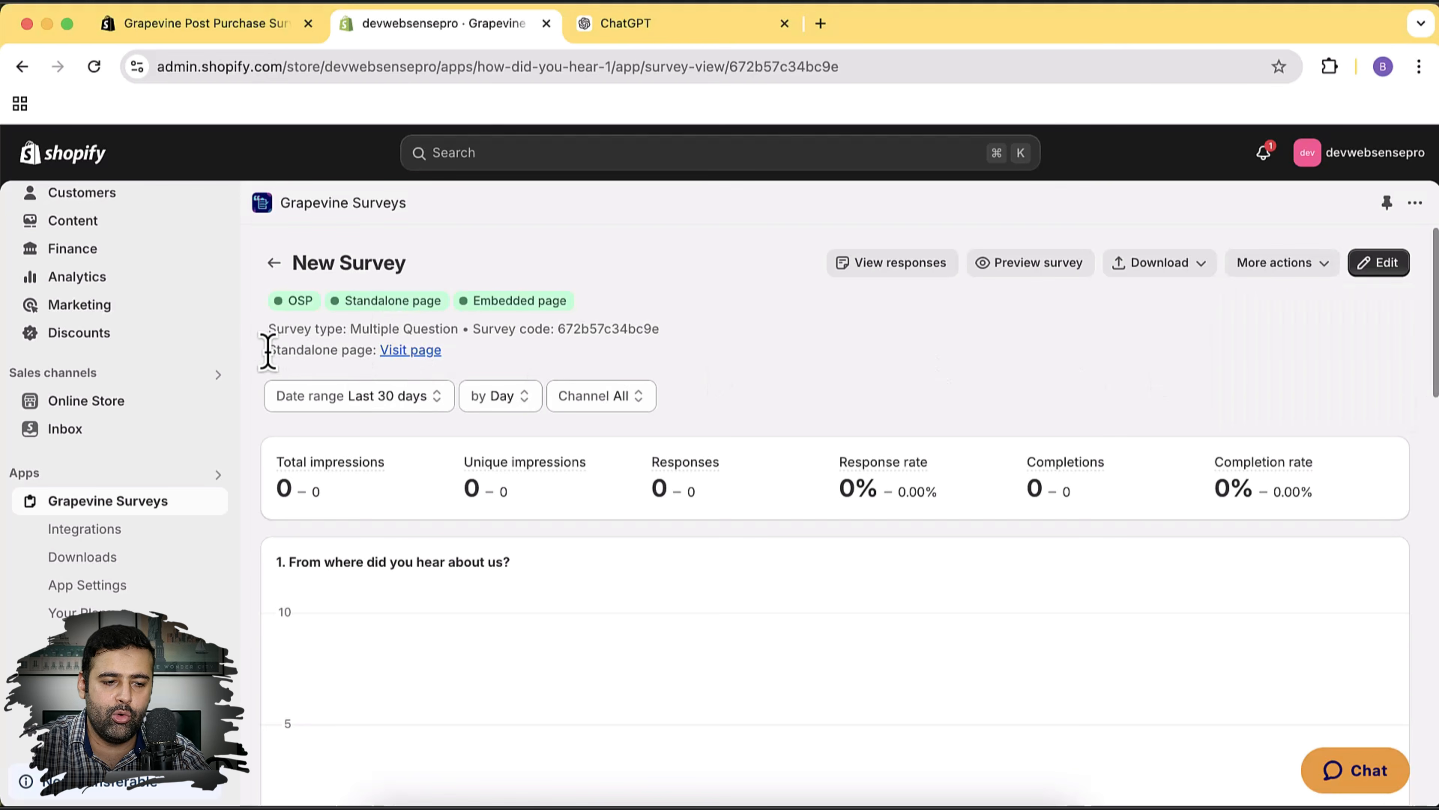
left_click_drag(266, 347, 469, 373)
left_click(630, 368)
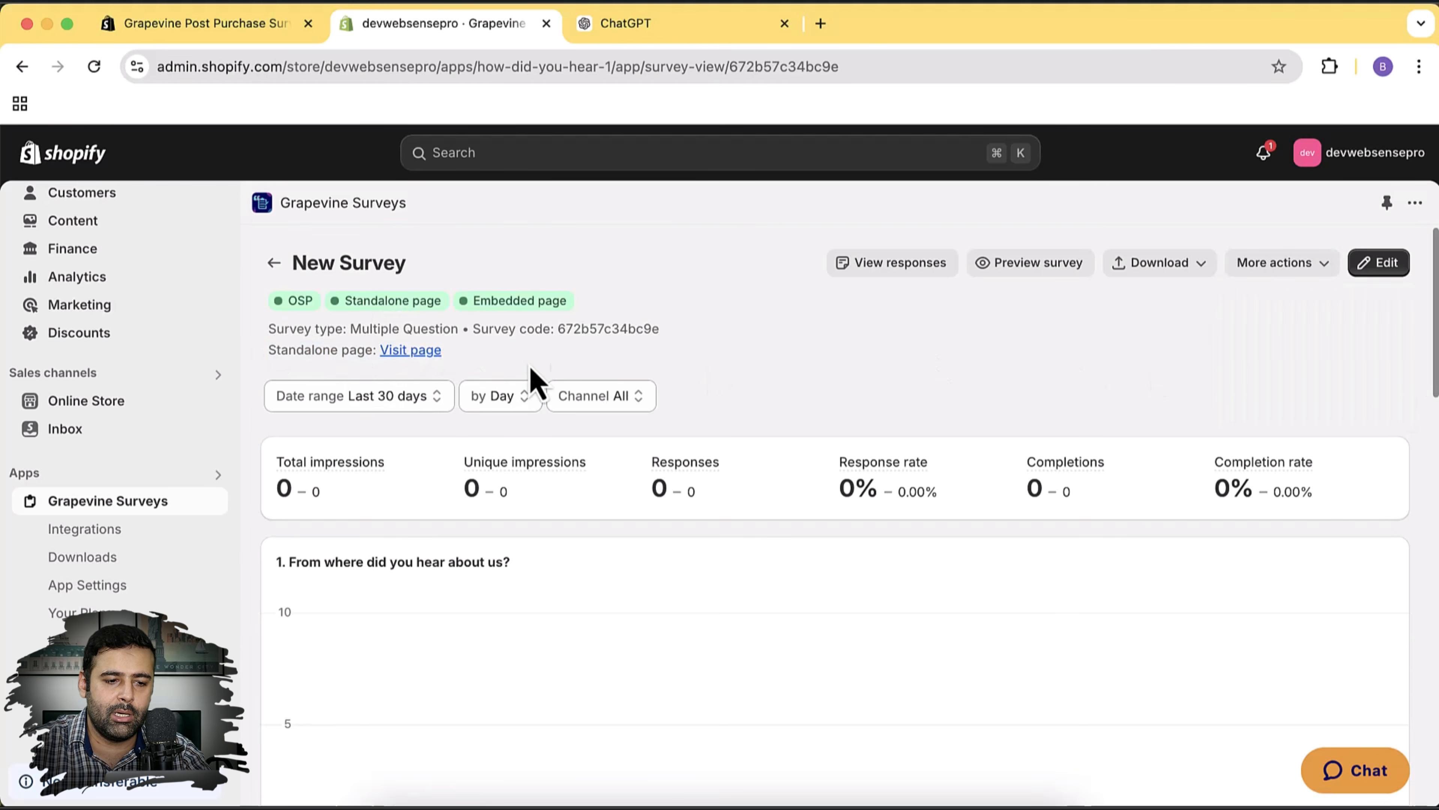
left_click(417, 351)
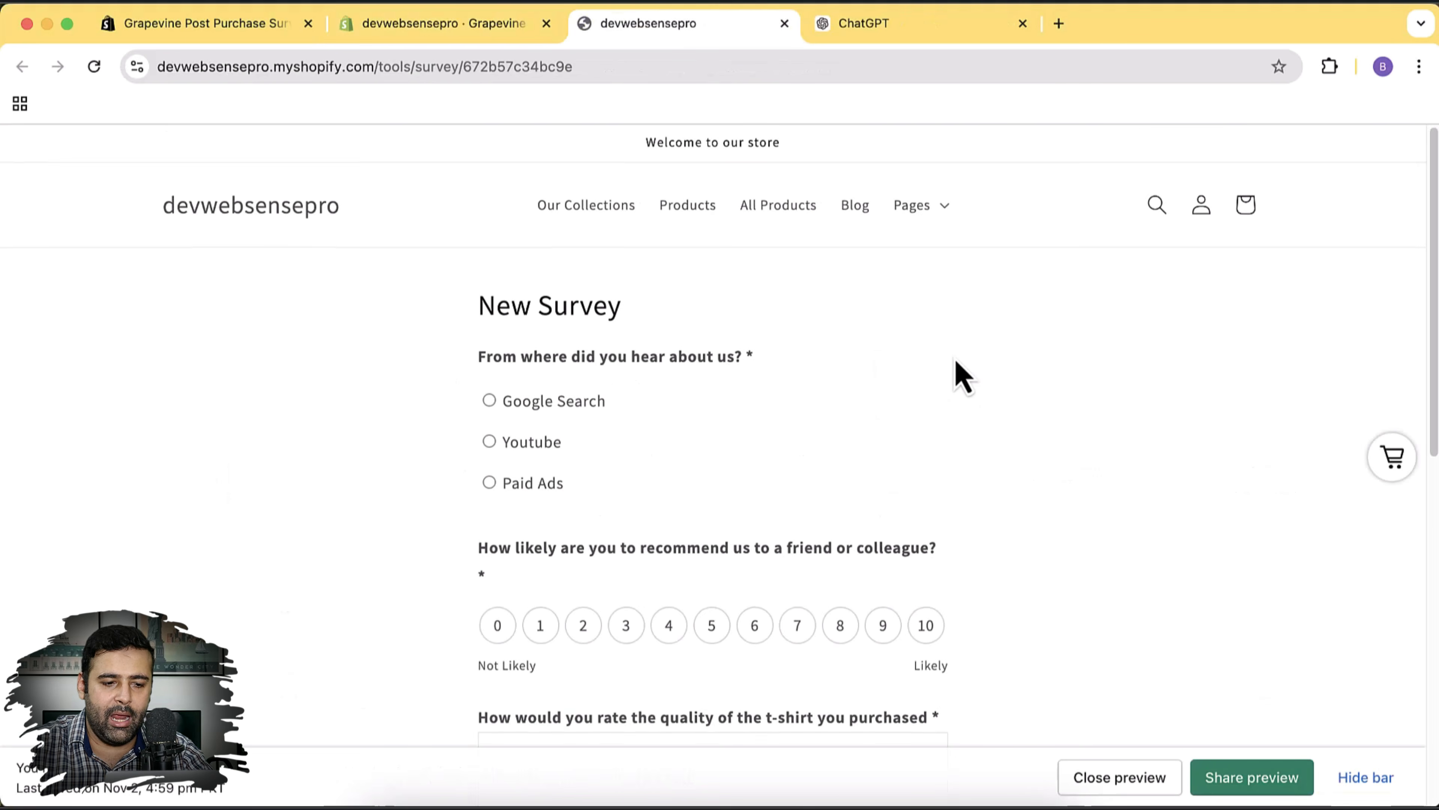
- Examine the three questions and the contact fields on the standalone survey page
scroll(954, 376, "down", 5)
scroll(970, 375, "down", 4)
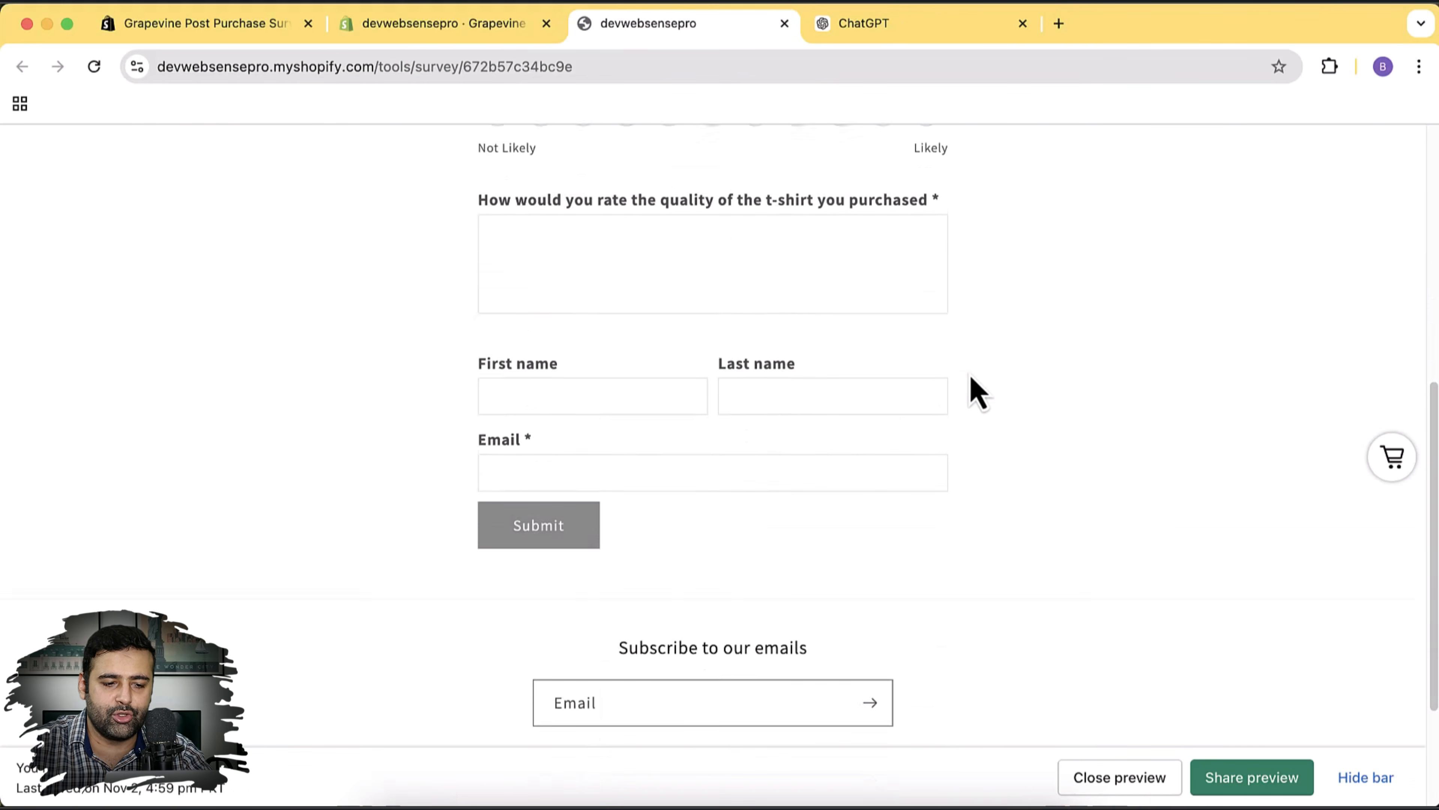
scroll(970, 389, "up", 10)
scroll(805, 368, "down", 2)
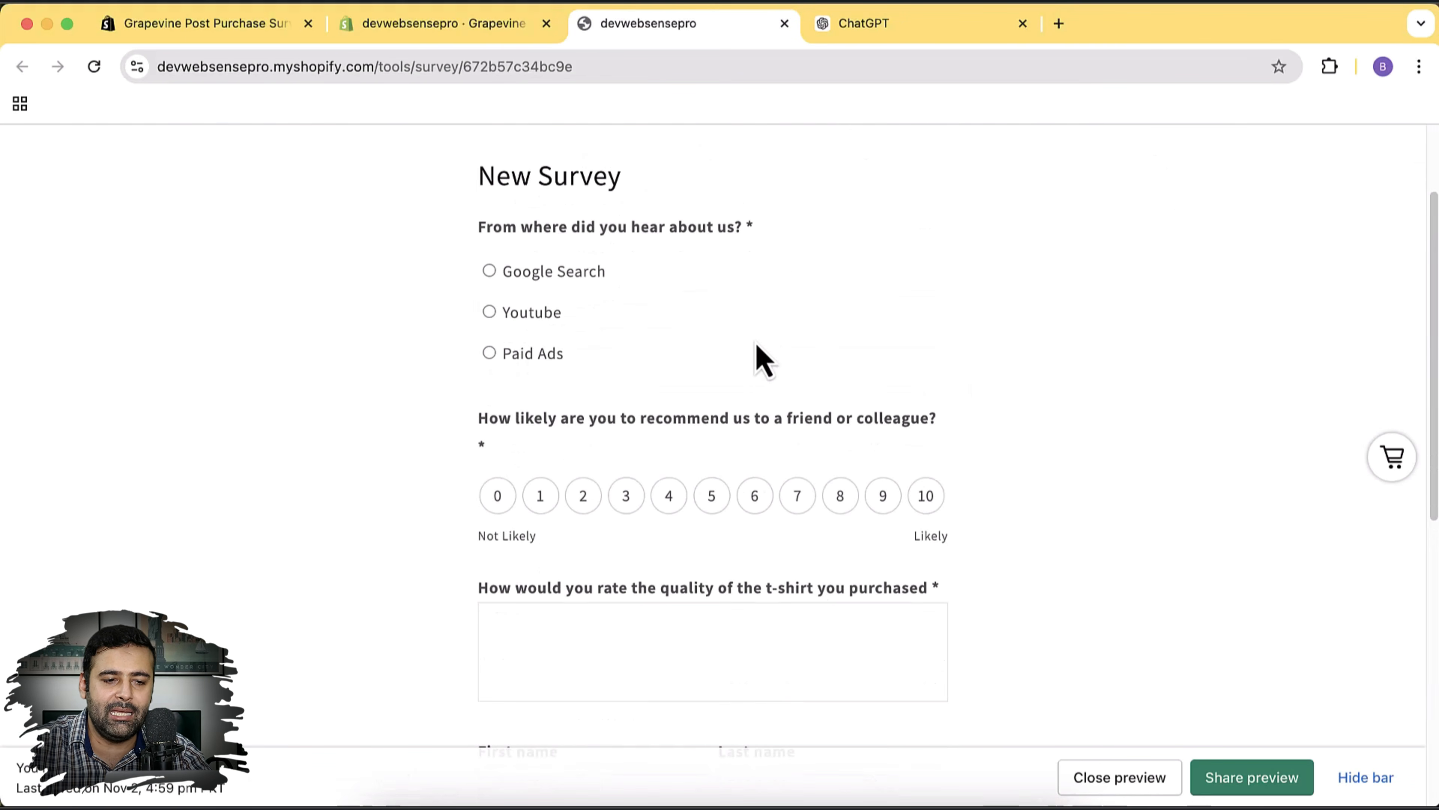
scroll(794, 369, "down", 5)
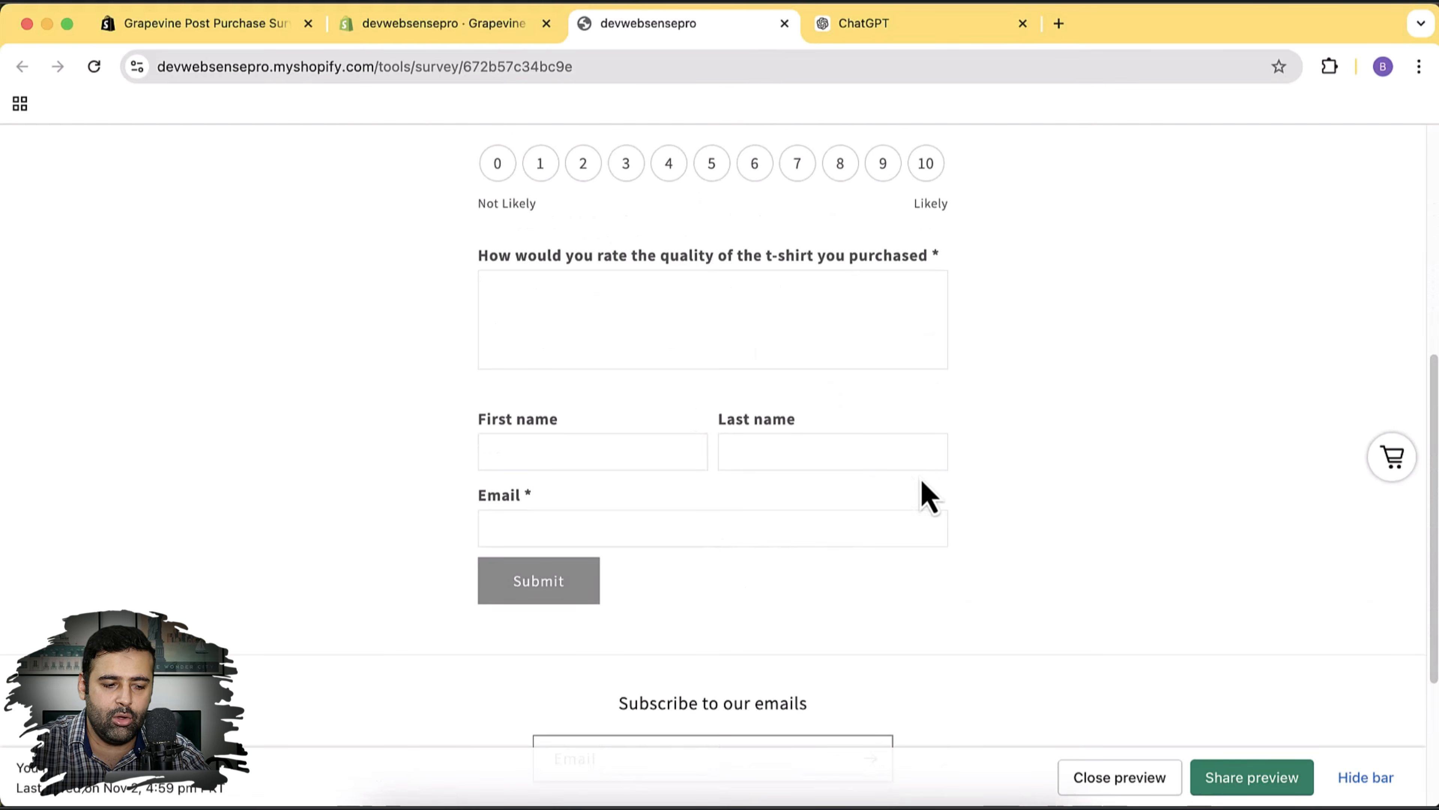
scroll(924, 488, "up", 8)
scroll(916, 468, "up", 2)
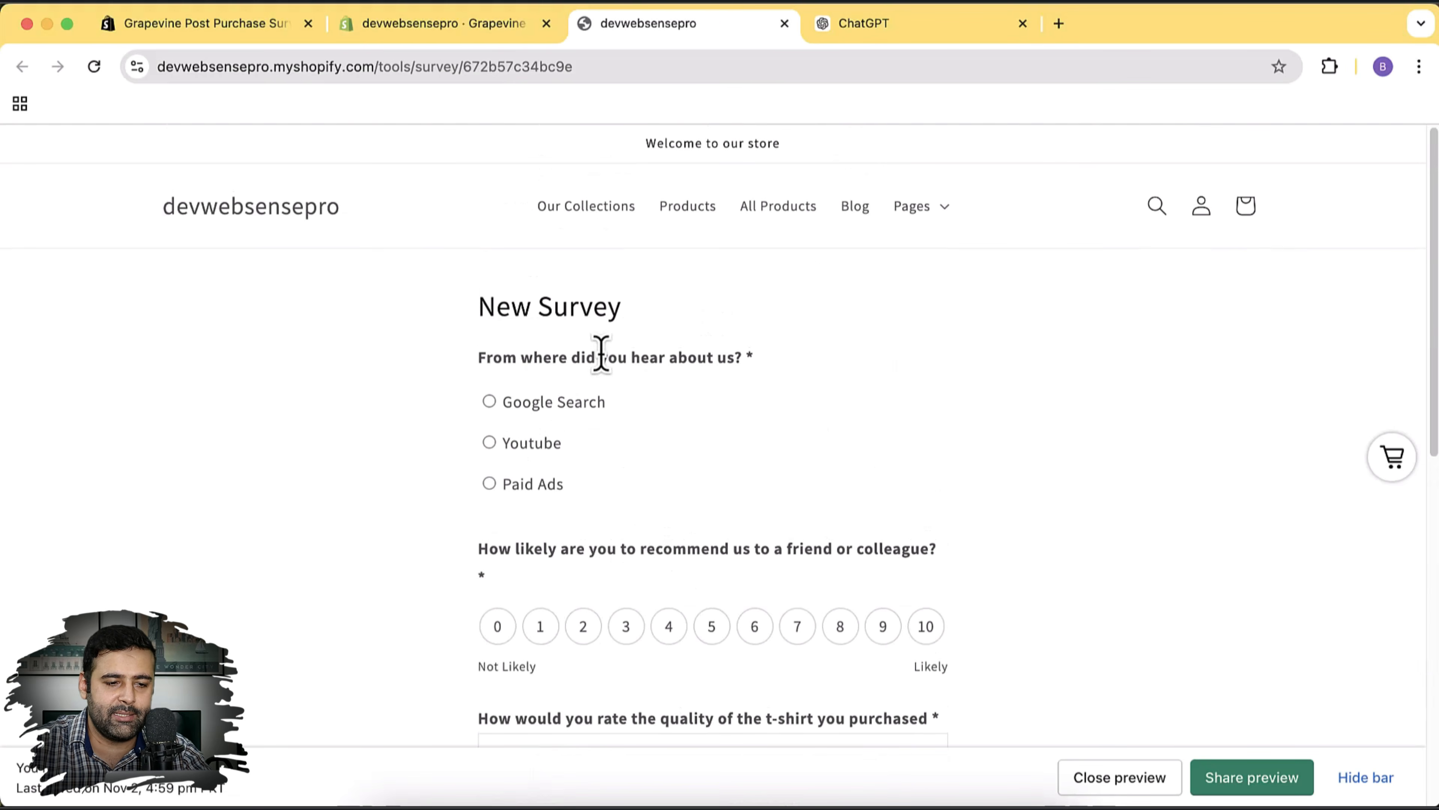
scroll(890, 389, "down", 4)
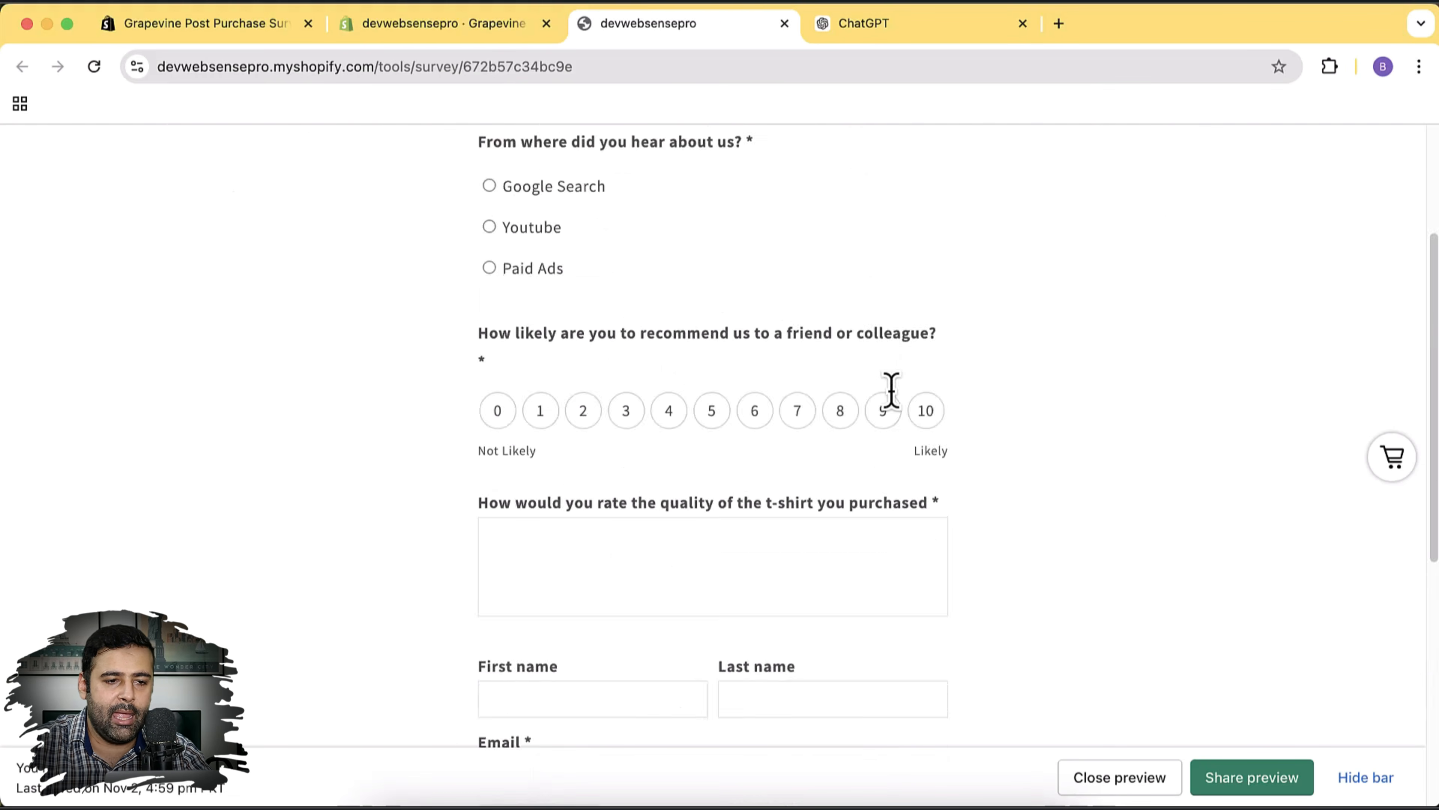
scroll(890, 389, "up", 4)
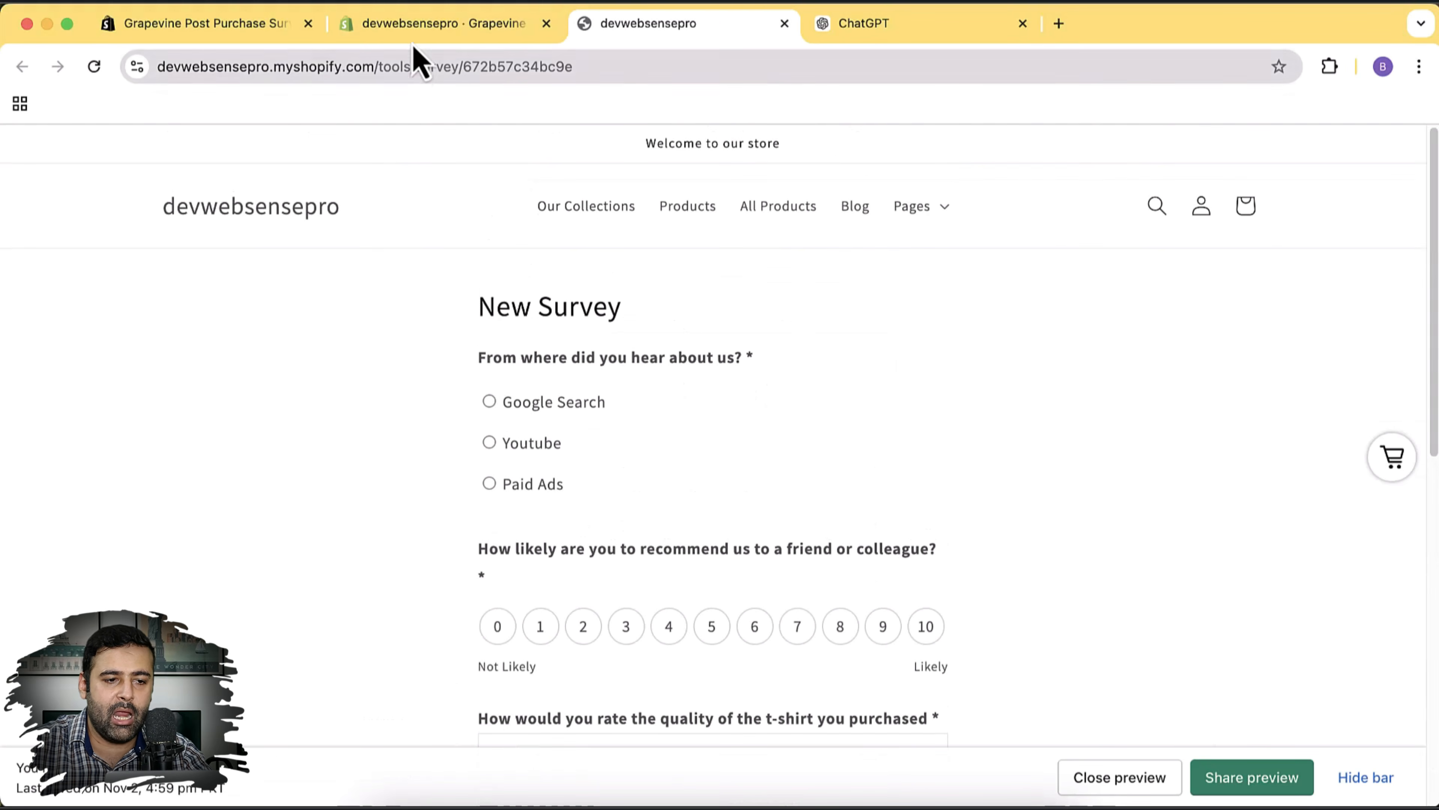
- Return to the New Survey report, open its embedded survey details and highlight the standard embed code
left_click(471, 35)
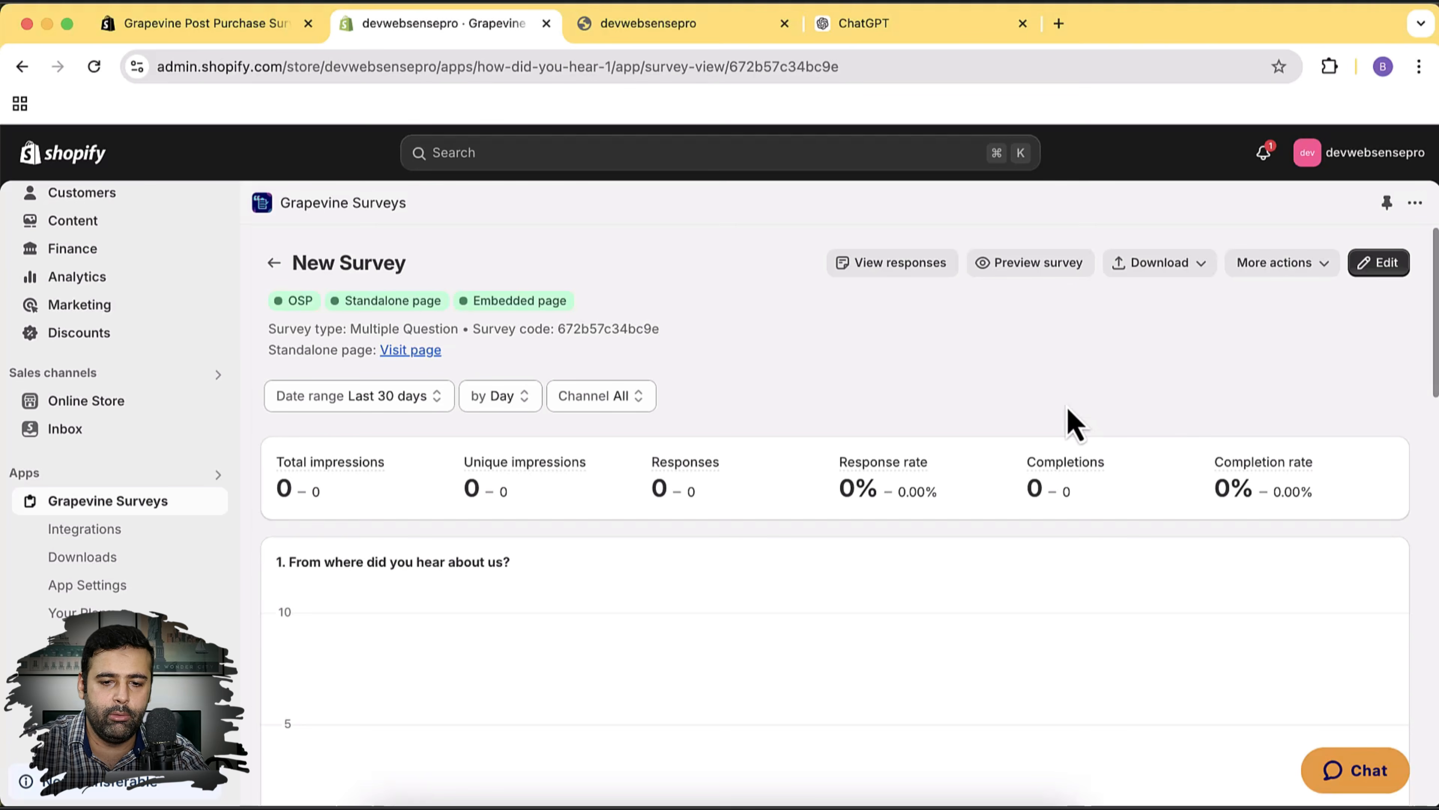
left_click(1303, 263)
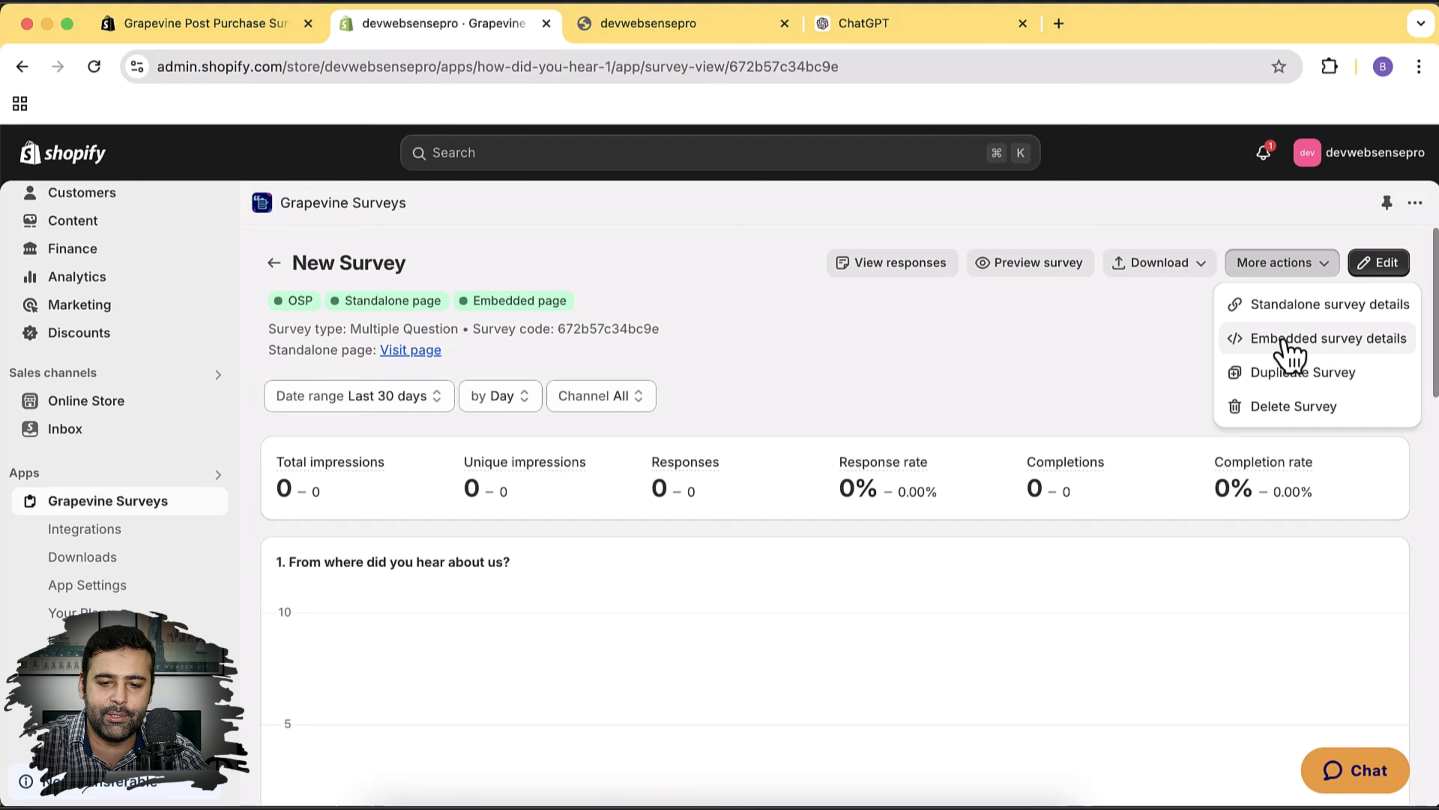
left_click(1291, 353)
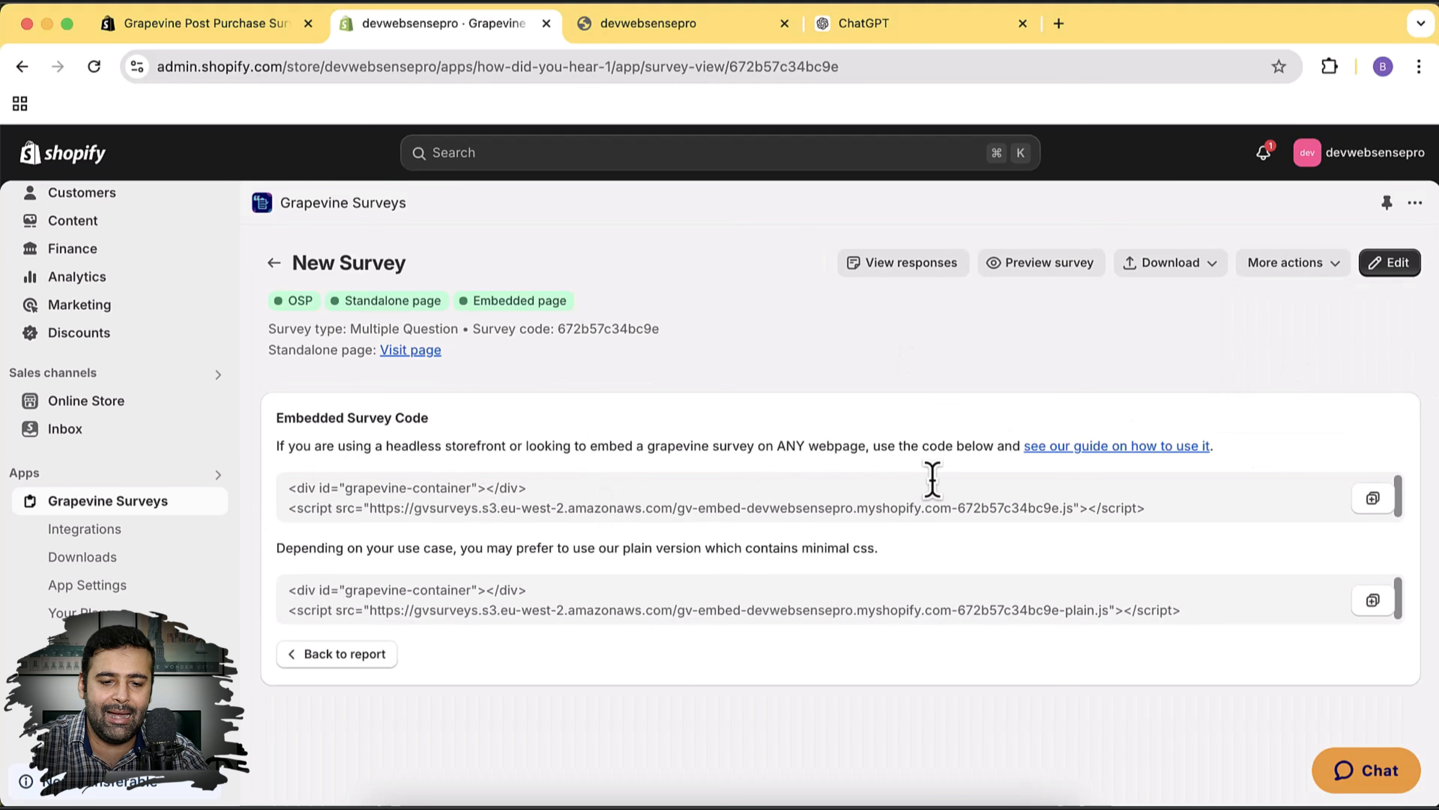
left_click(376, 505)
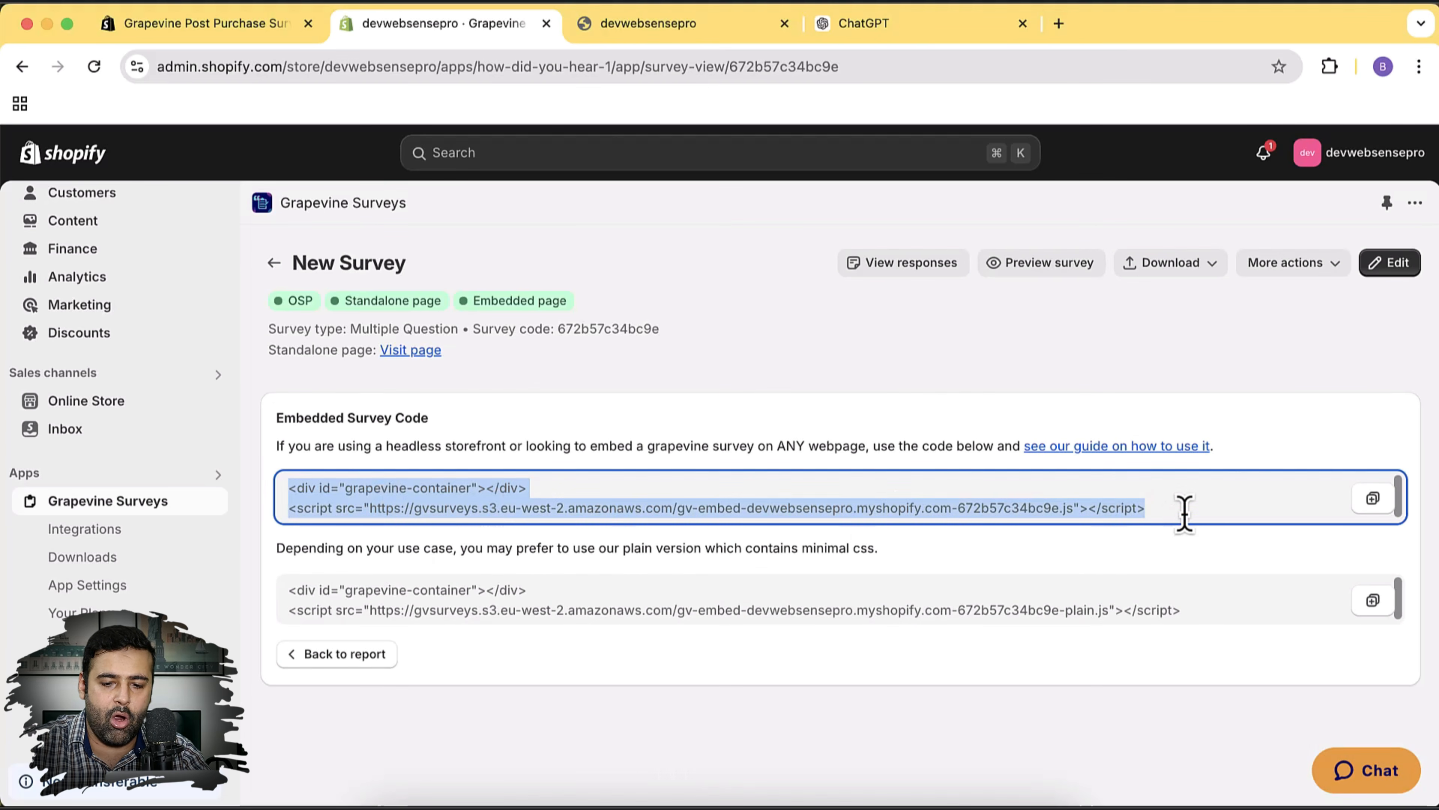
left_click_drag(1184, 513, 244, 499)
left_click(381, 632)
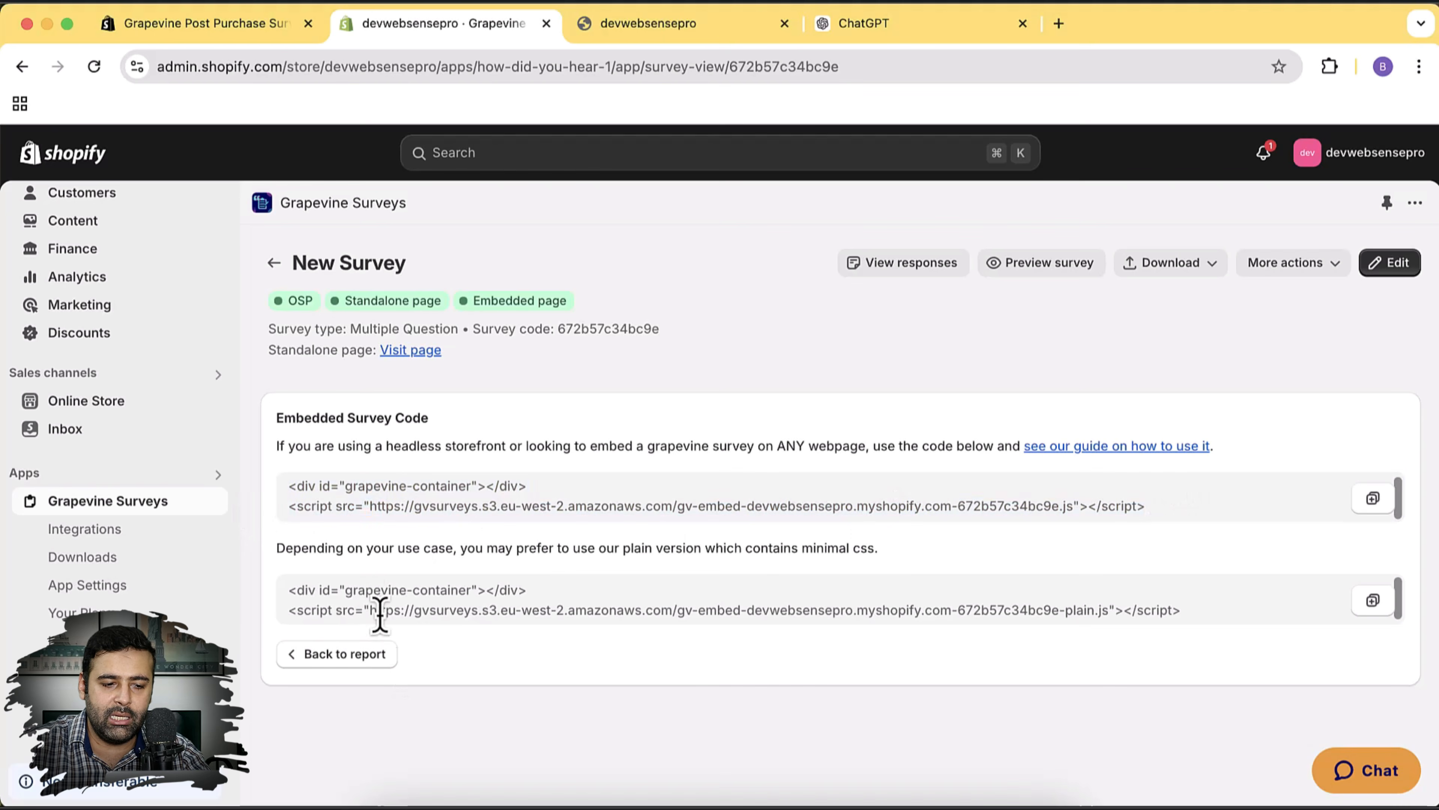
- Read the note about the minimal-CSS plain version and highlight the plain embed code
left_click_drag(883, 550, 271, 554)
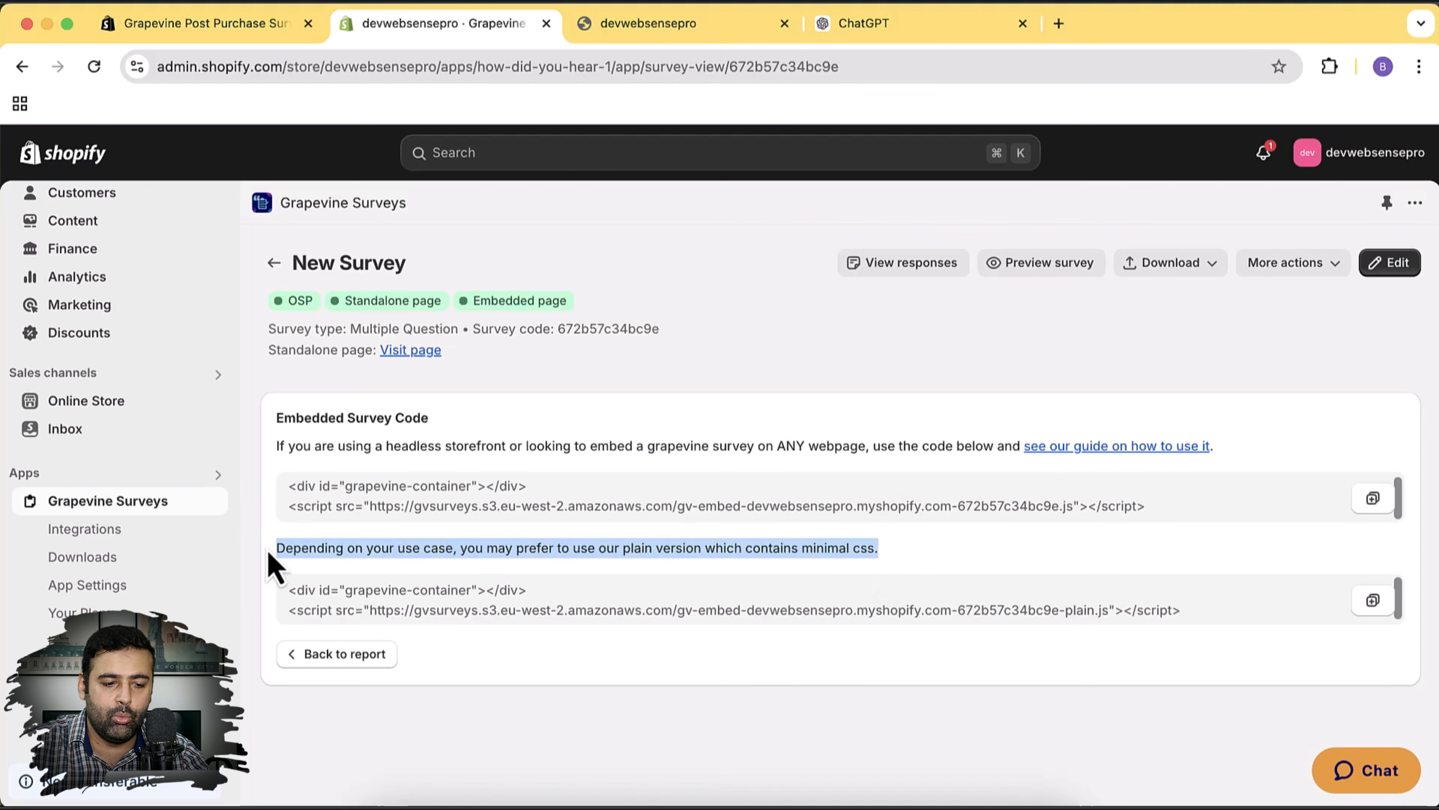
left_click(1404, 594)
left_click(1077, 617)
left_click_drag(1190, 609, 279, 587)
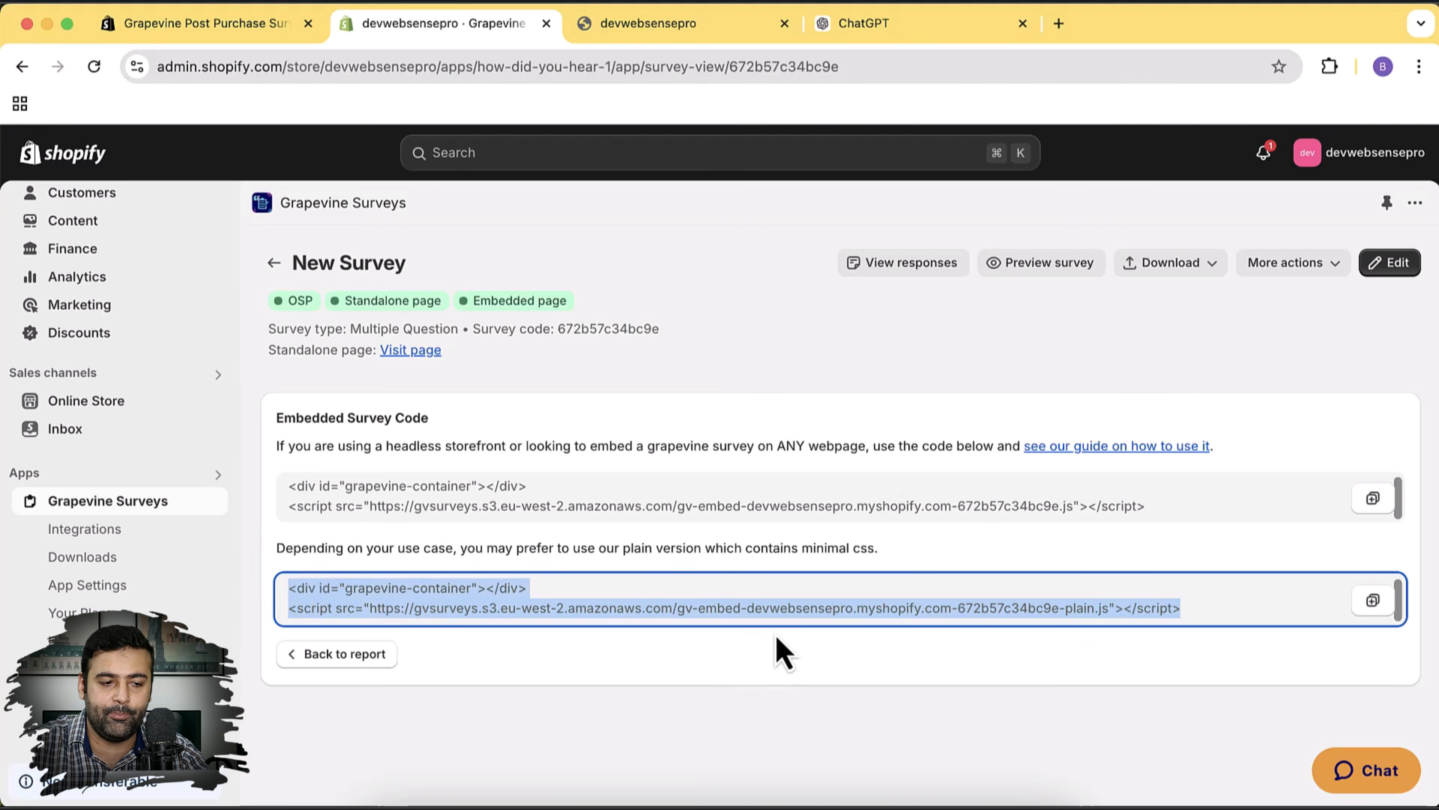